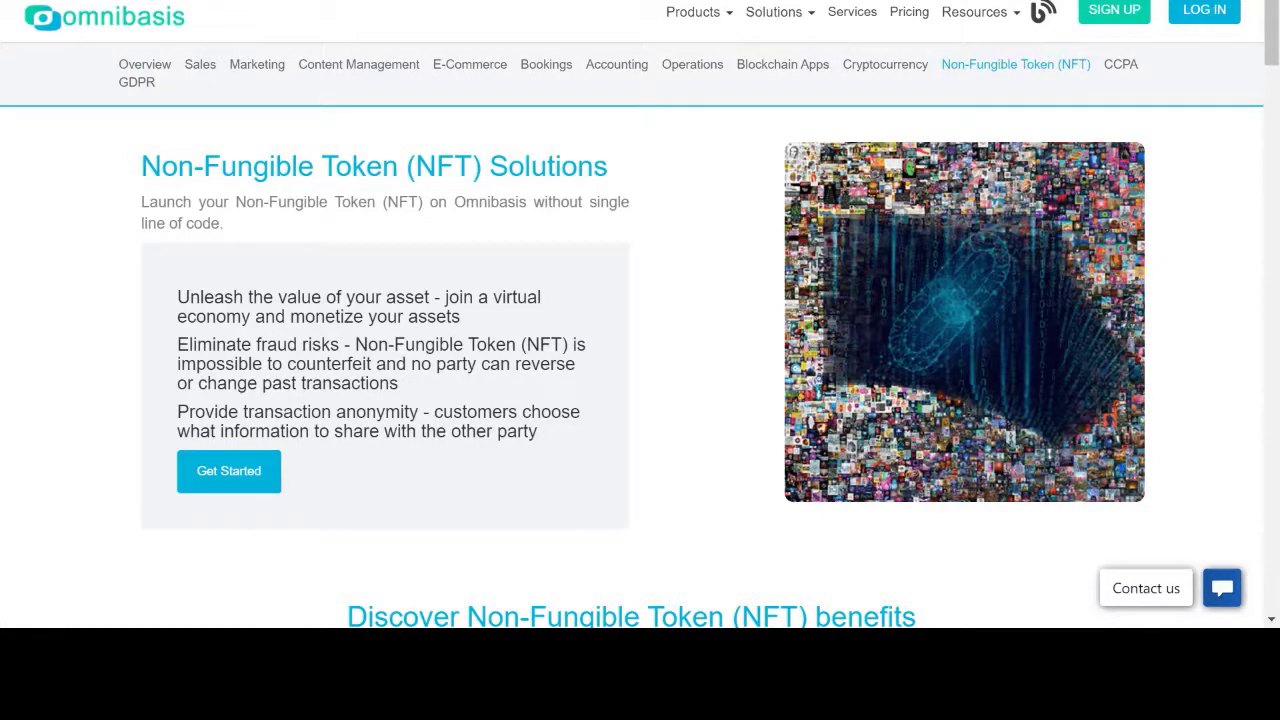
# Step: Review the NFT Solutions page and show the Products menu listing Blockchain (omniChain)
pyautogui.scroll(-2, 523, 320)
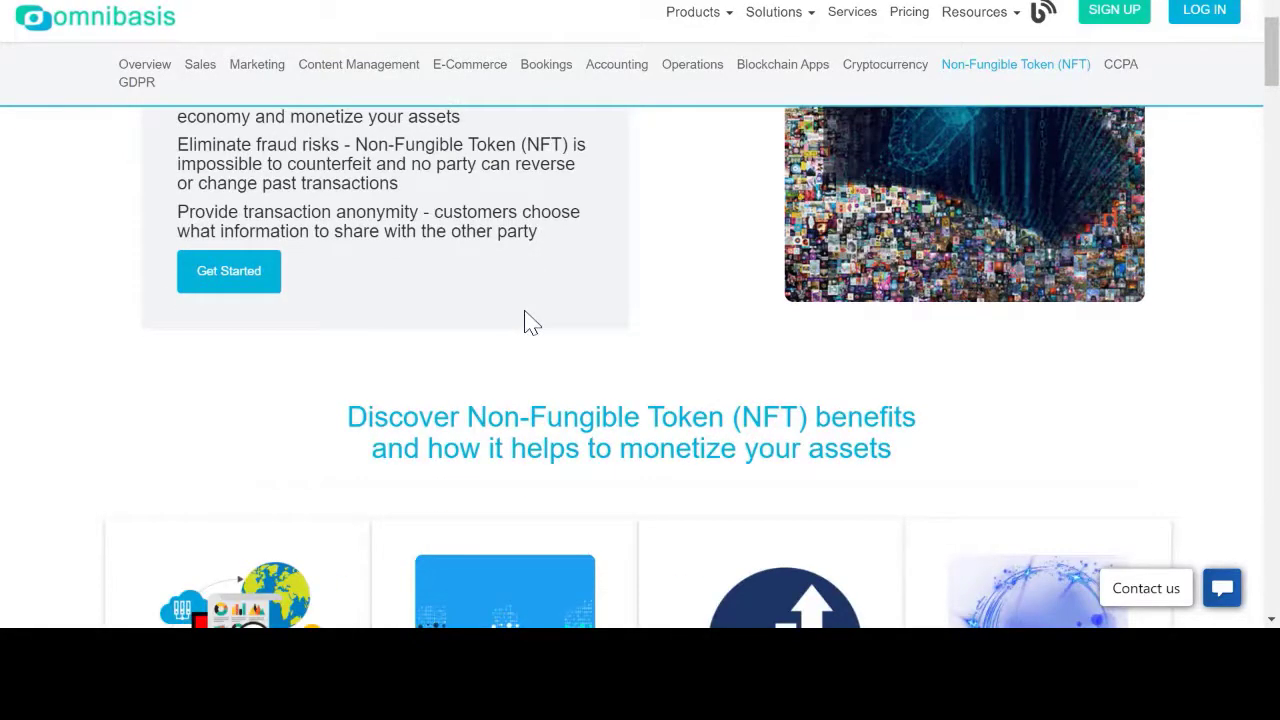
pyautogui.scroll(-2, 531, 322)
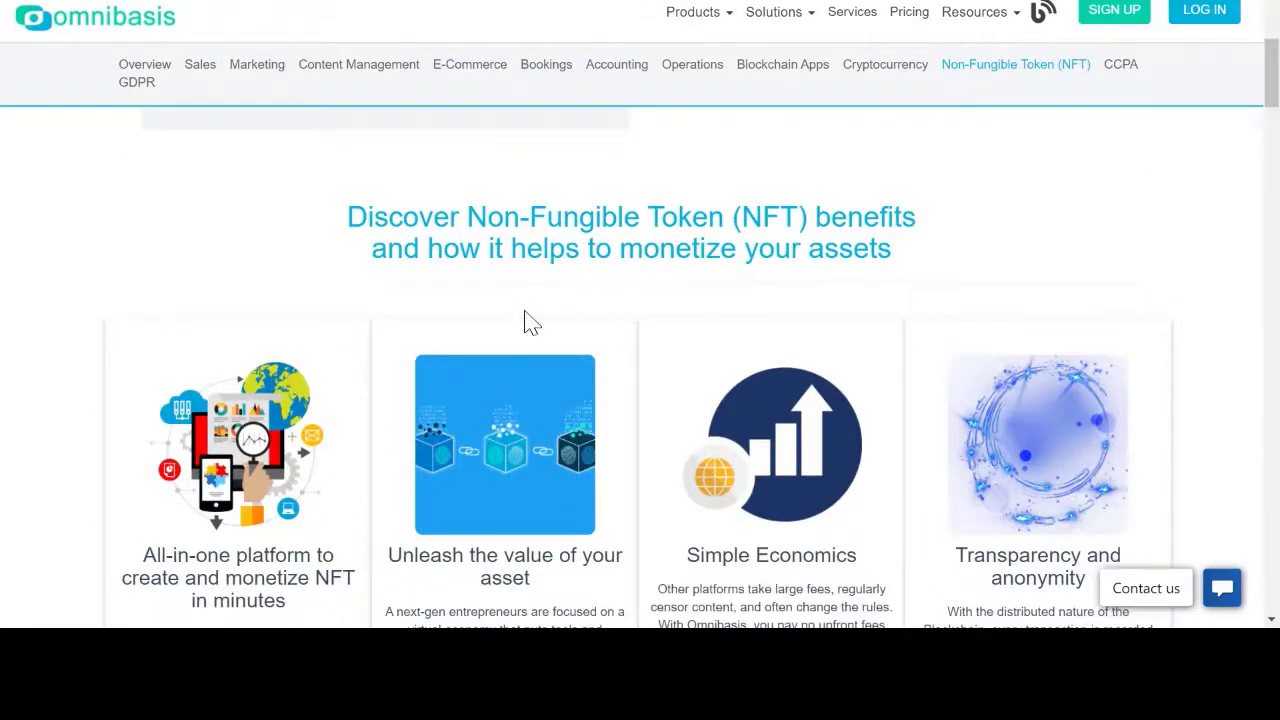
pyautogui.scroll(-2, 531, 322)
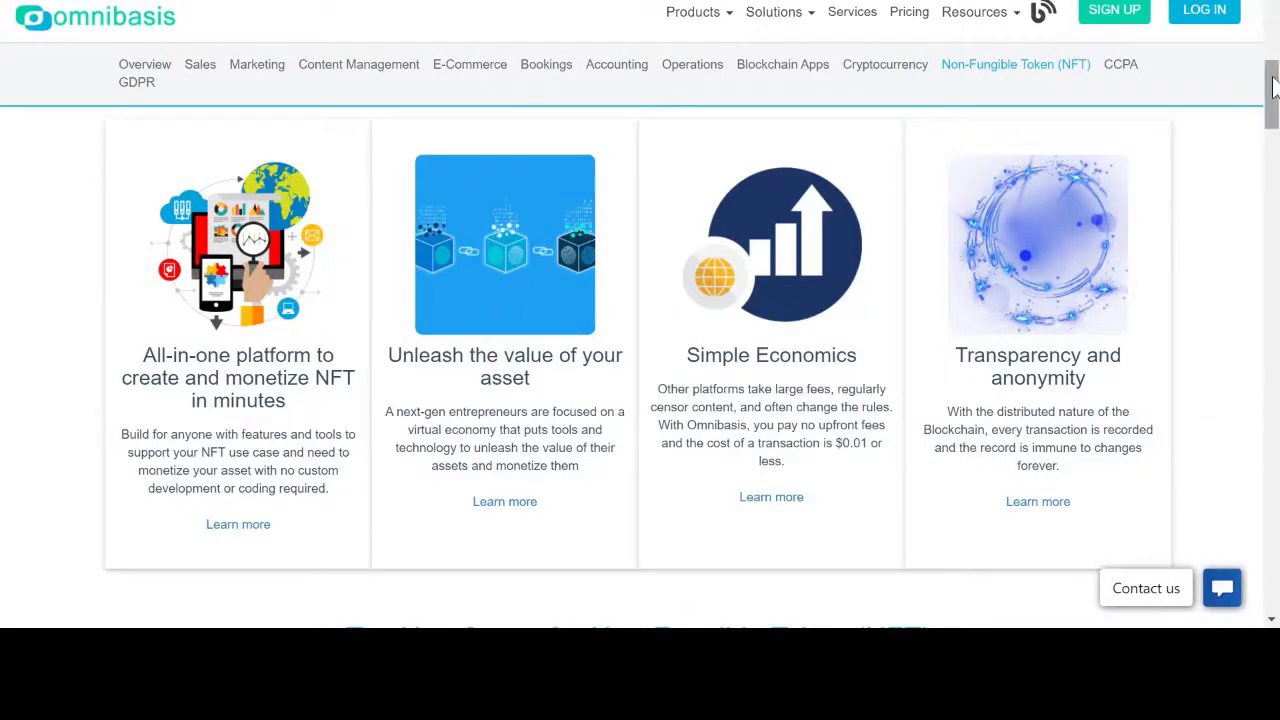
pyautogui.moveTo(1274, 87); pyautogui.dragTo(1273, 102)
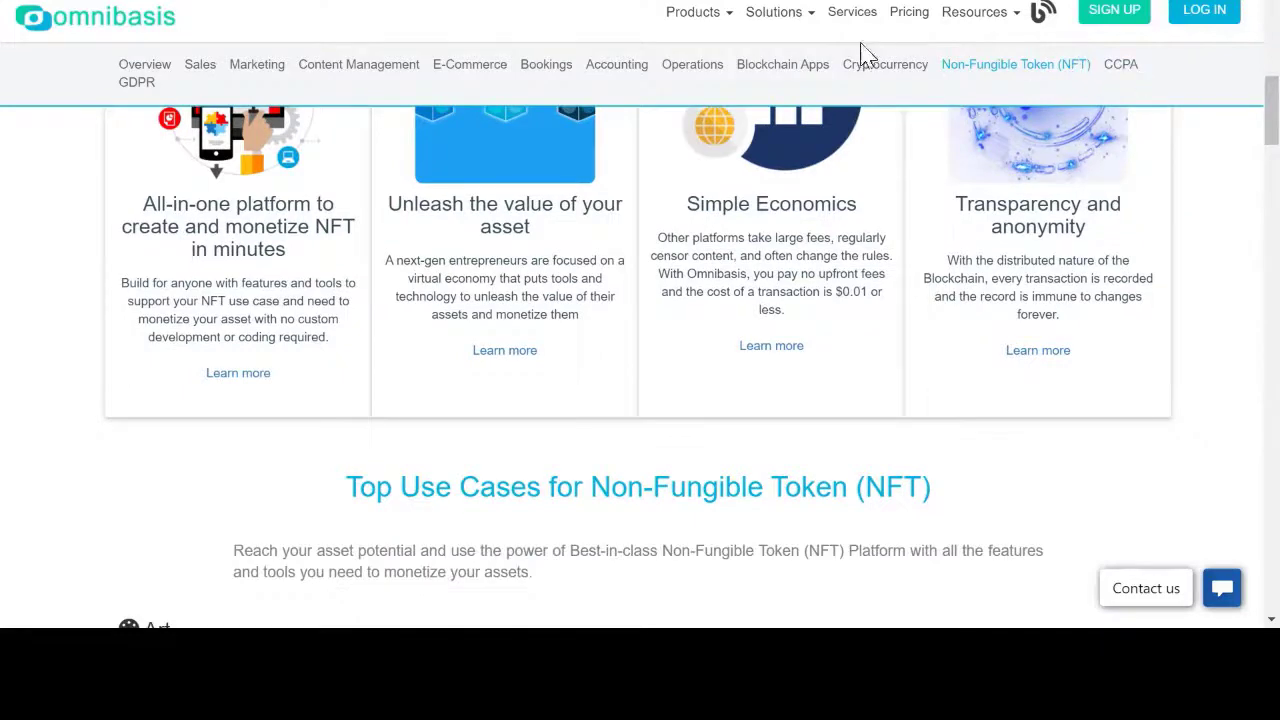
pyautogui.moveTo(797, 27)
pyautogui.moveTo(712, 14)
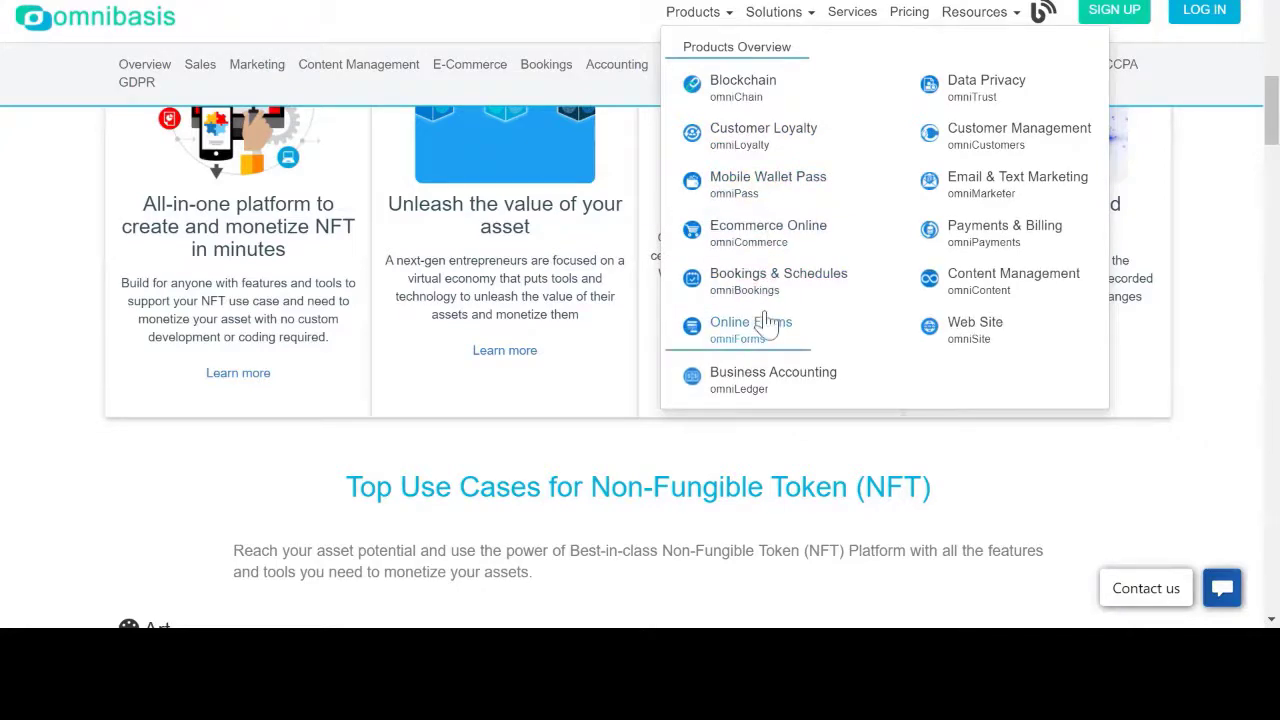
# Step: Open the Blockchain (omniChain) product page, read through it, and return to the top banner
pyautogui.click(716, 92)
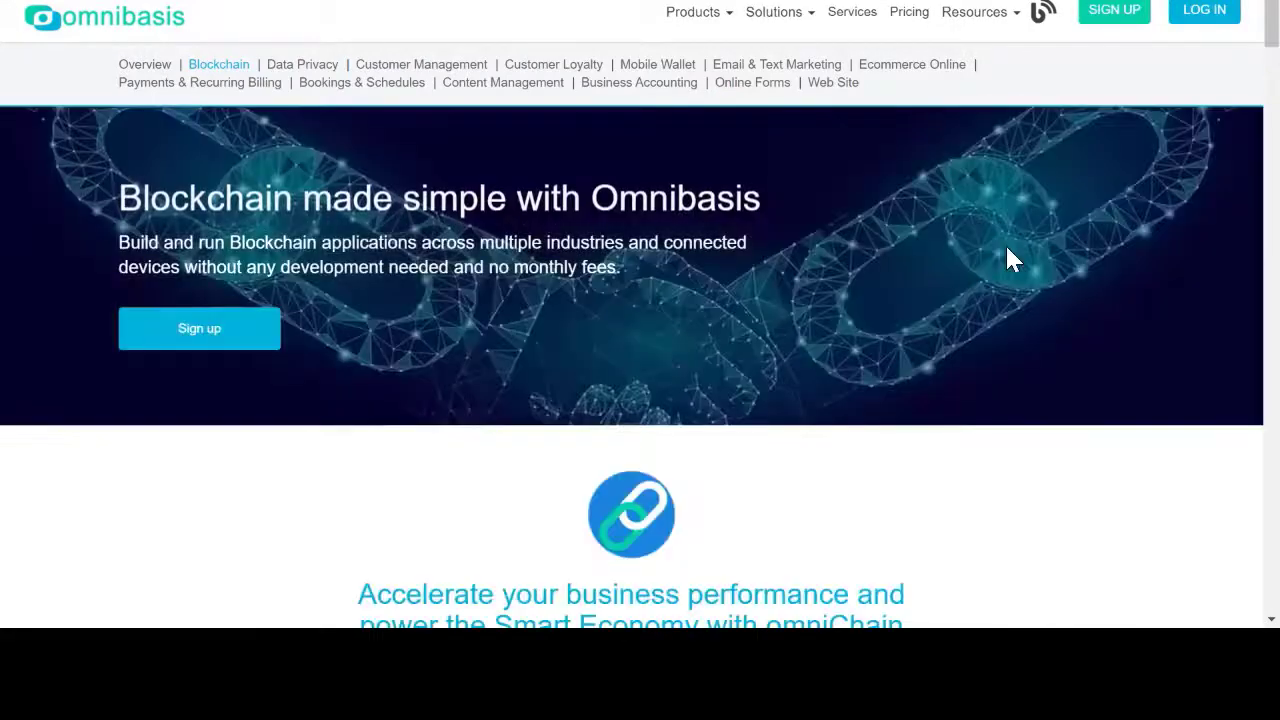
pyautogui.scroll(-2, 1008, 258)
pyautogui.scroll(-2, 1013, 258)
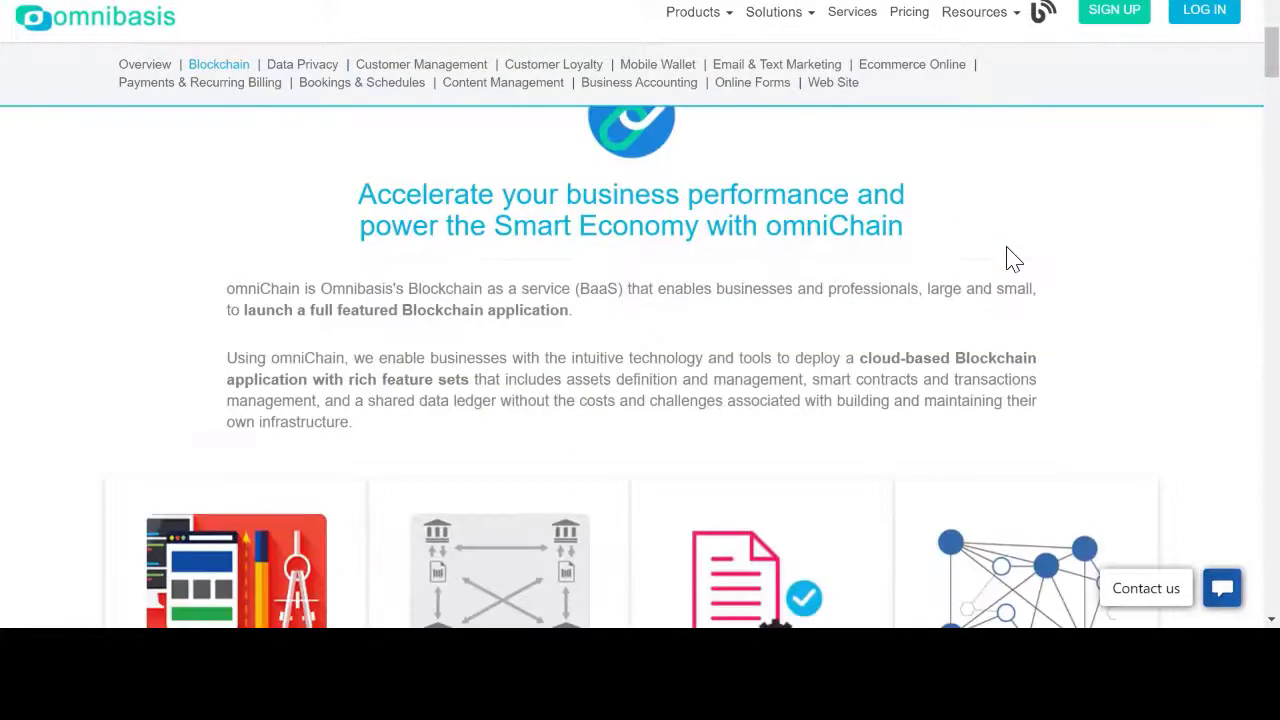
pyautogui.scroll(-2, 1013, 258)
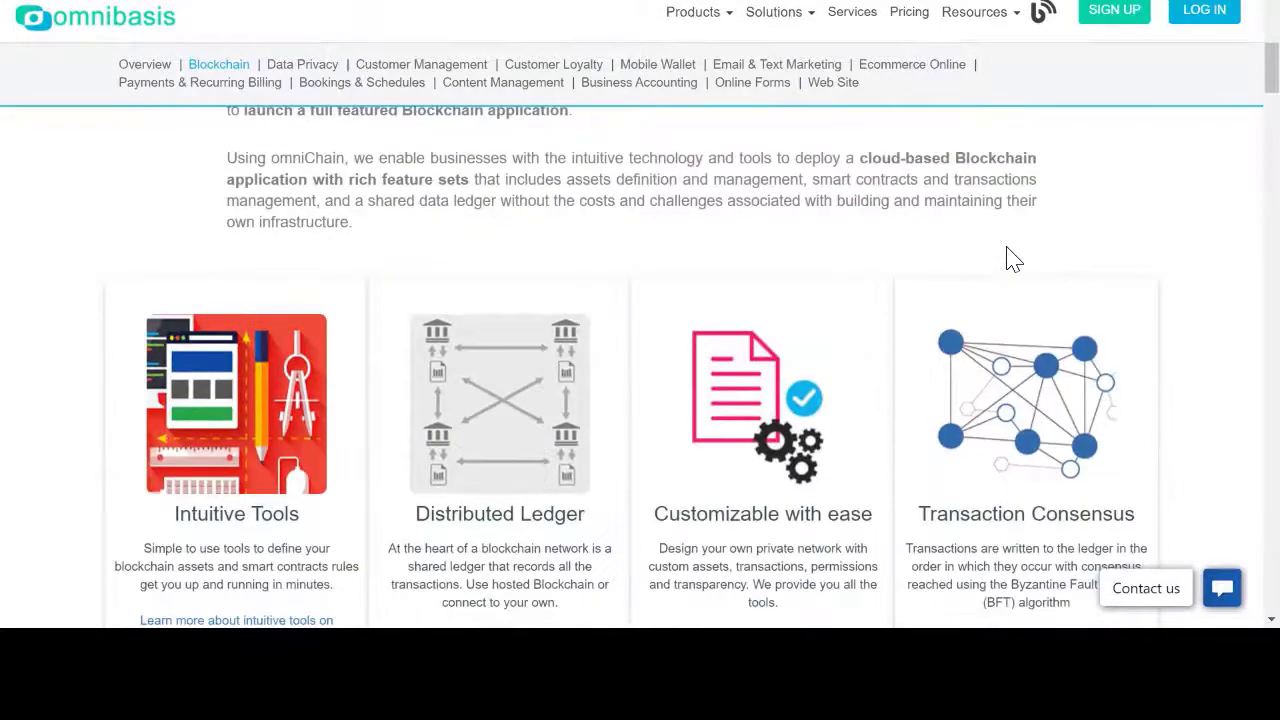
pyautogui.scroll(-2, 1013, 258)
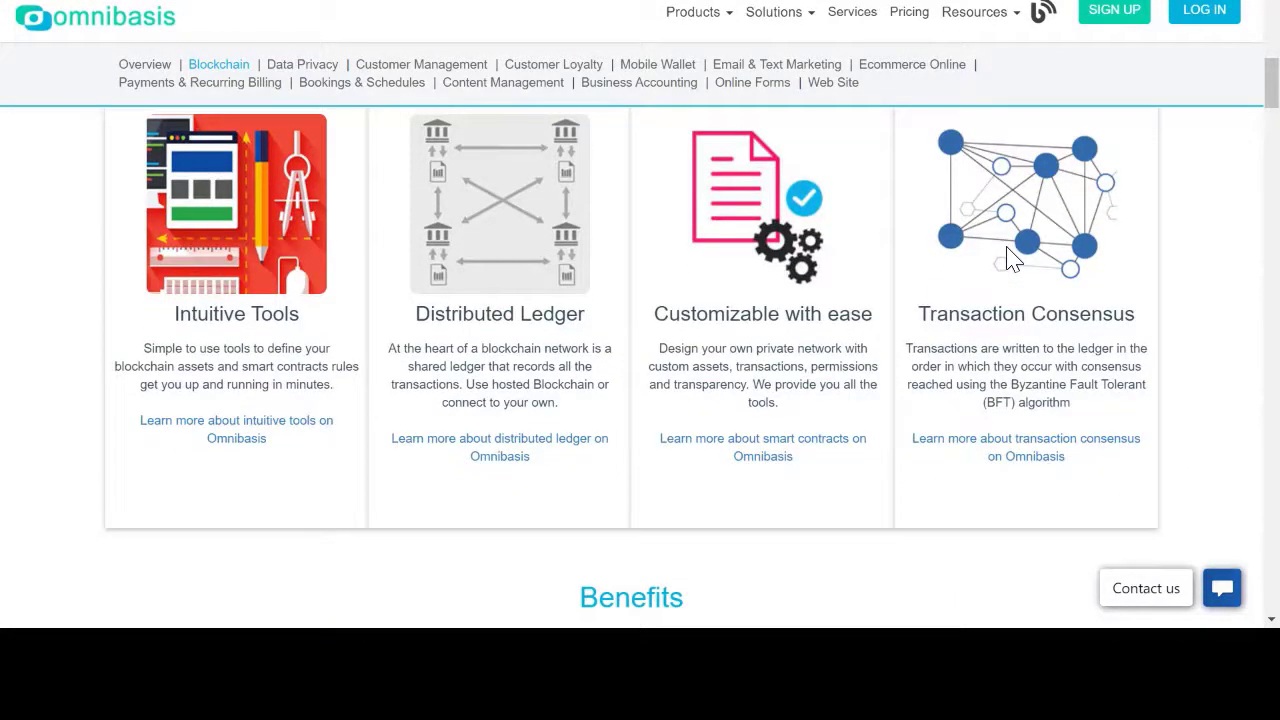
pyautogui.scroll(-2, 1013, 258)
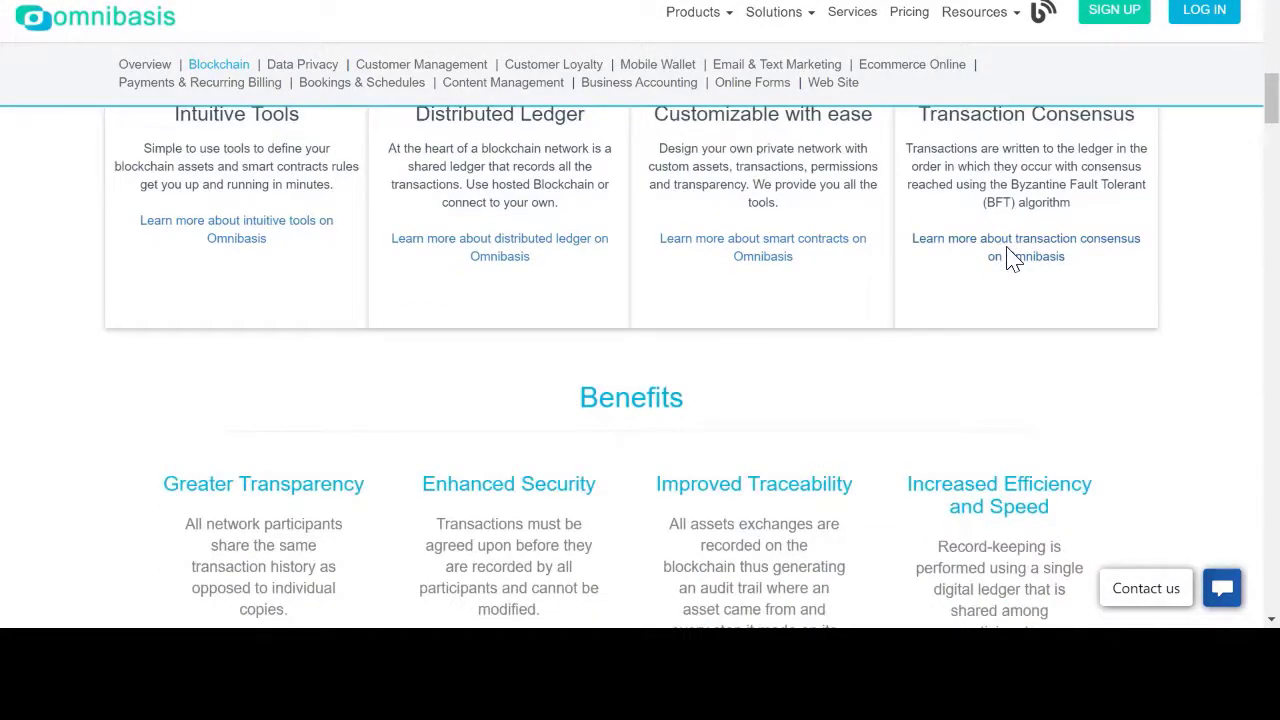
pyautogui.scroll(-2, 1013, 258)
pyautogui.scroll(-2, 1013, 258)
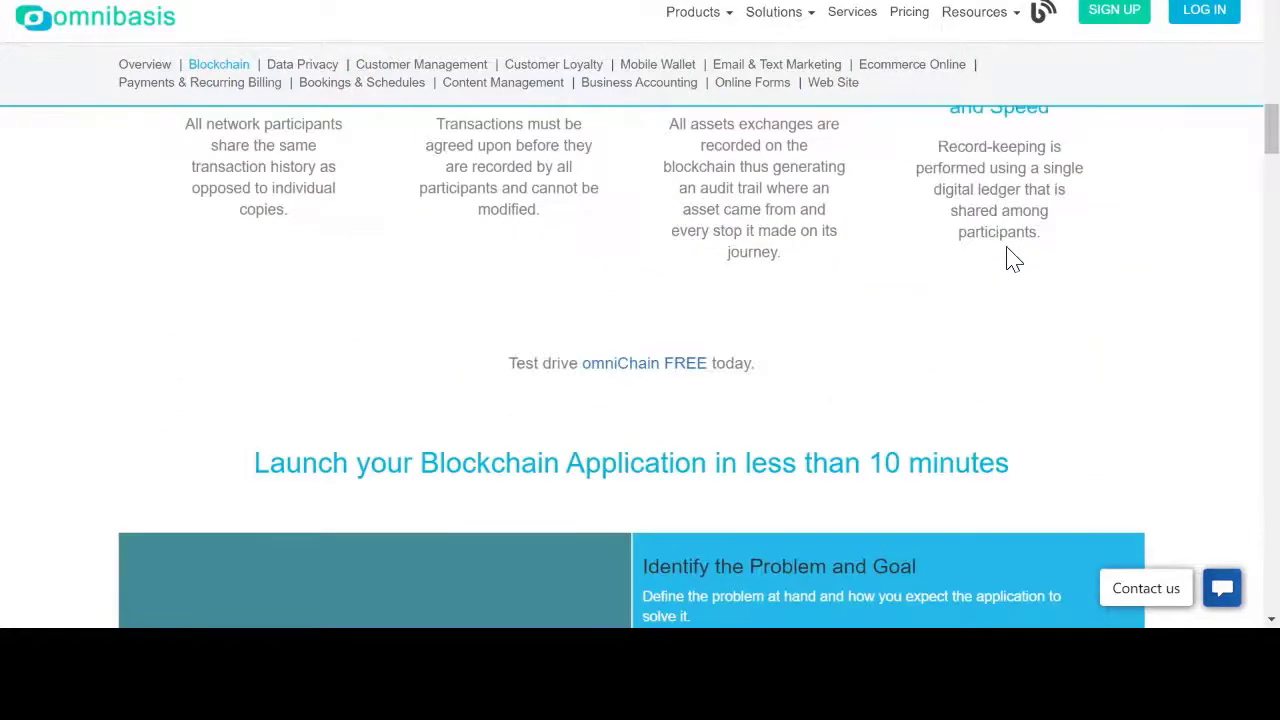
pyautogui.scroll(-2, 1013, 258)
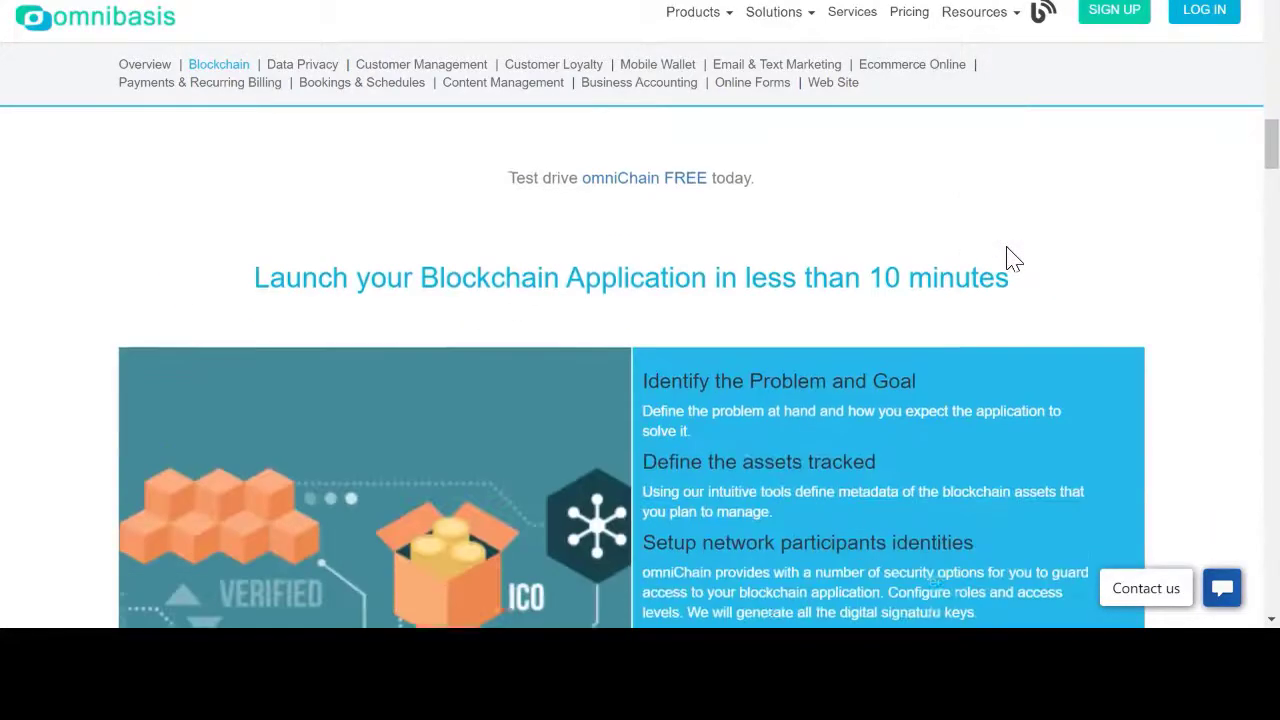
pyautogui.scroll(4, 1010, 258)
pyautogui.scroll(2, 1013, 258)
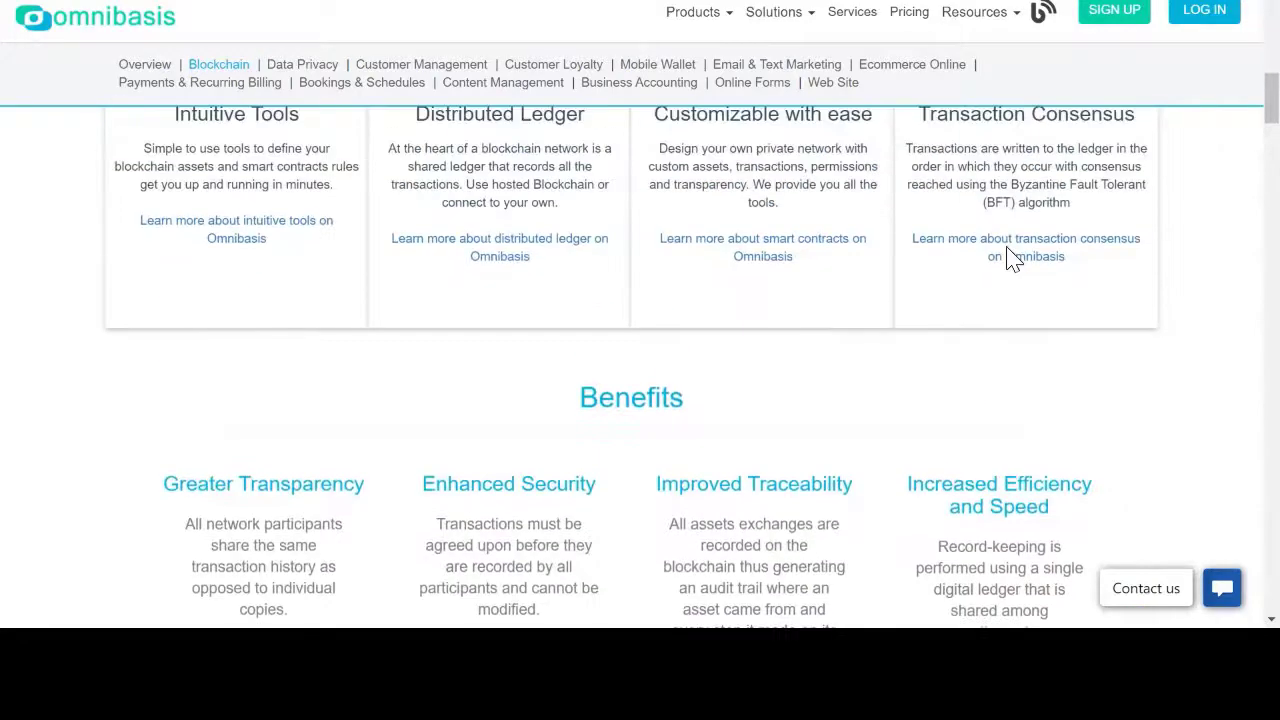
pyautogui.scroll(10, 1013, 258)
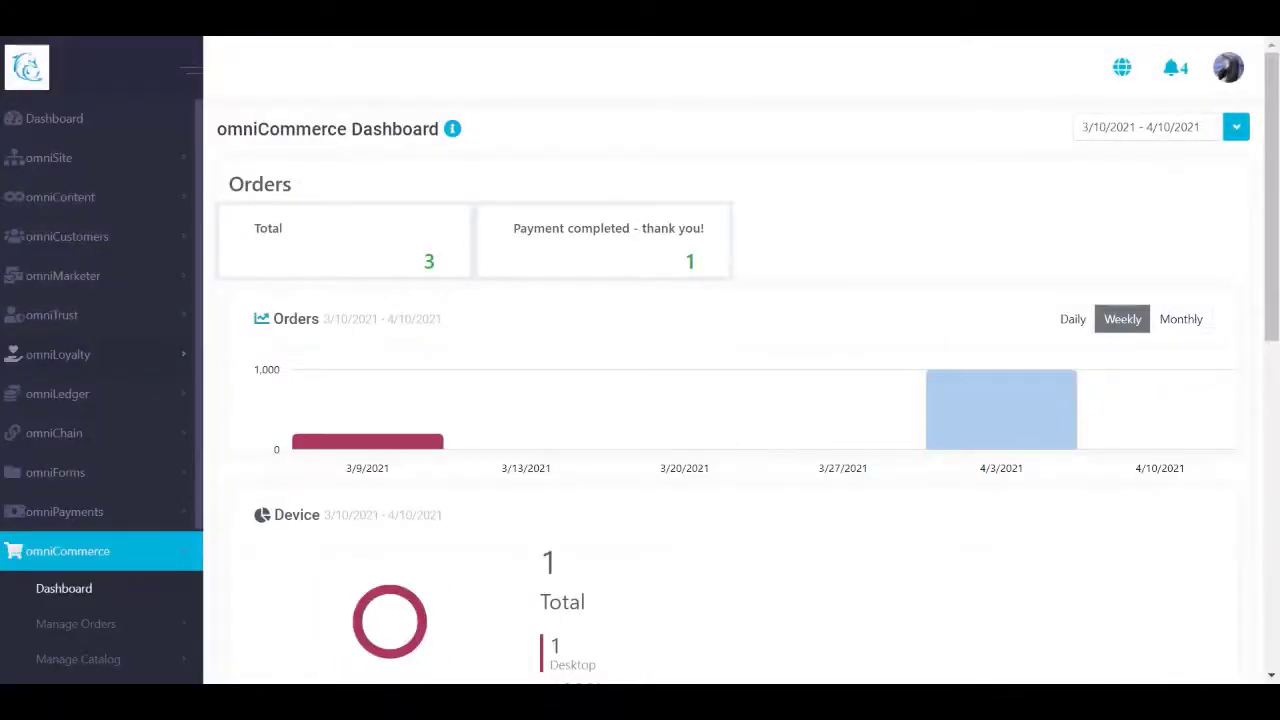
# Step: Scroll the admin sidebar down on the omniCommerce Dashboard showing 3 total orders
pyautogui.scroll(-3, 145, 363)
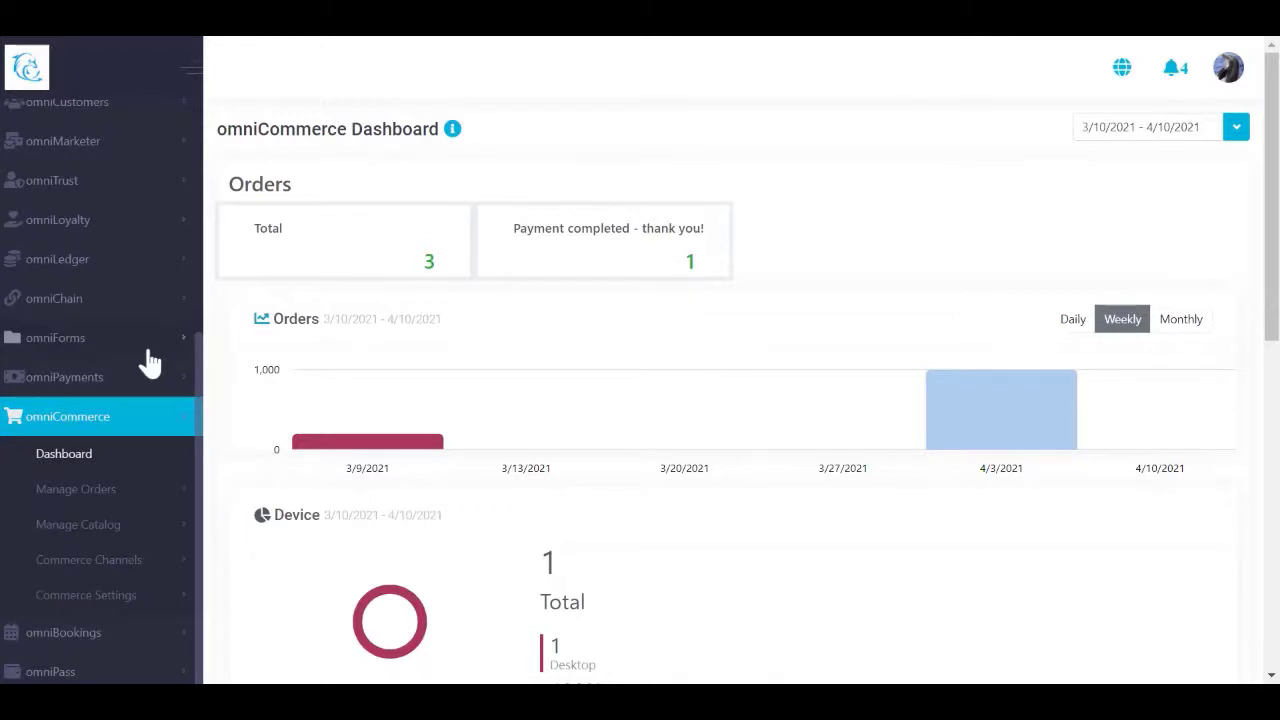
pyautogui.scroll(-2, 145, 360)
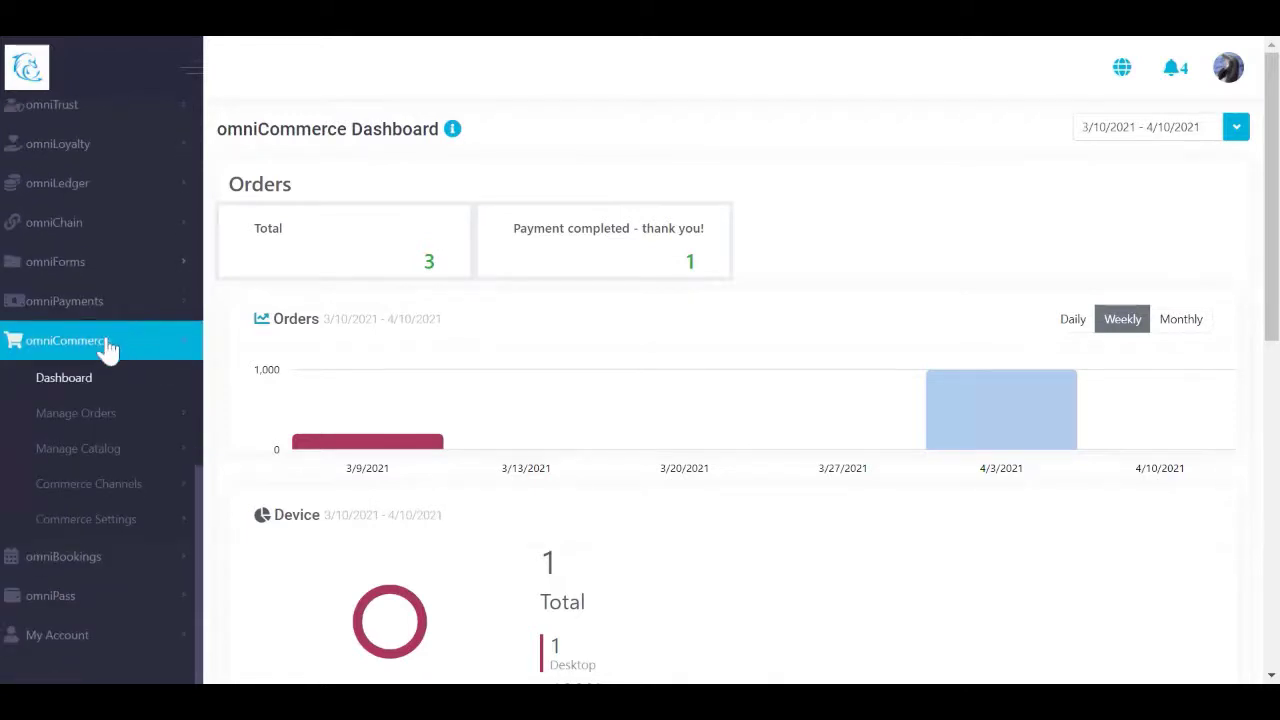
# Step: Open the catalog Products list with the Dancing Dolphin Wine label products
pyautogui.click(120, 452)
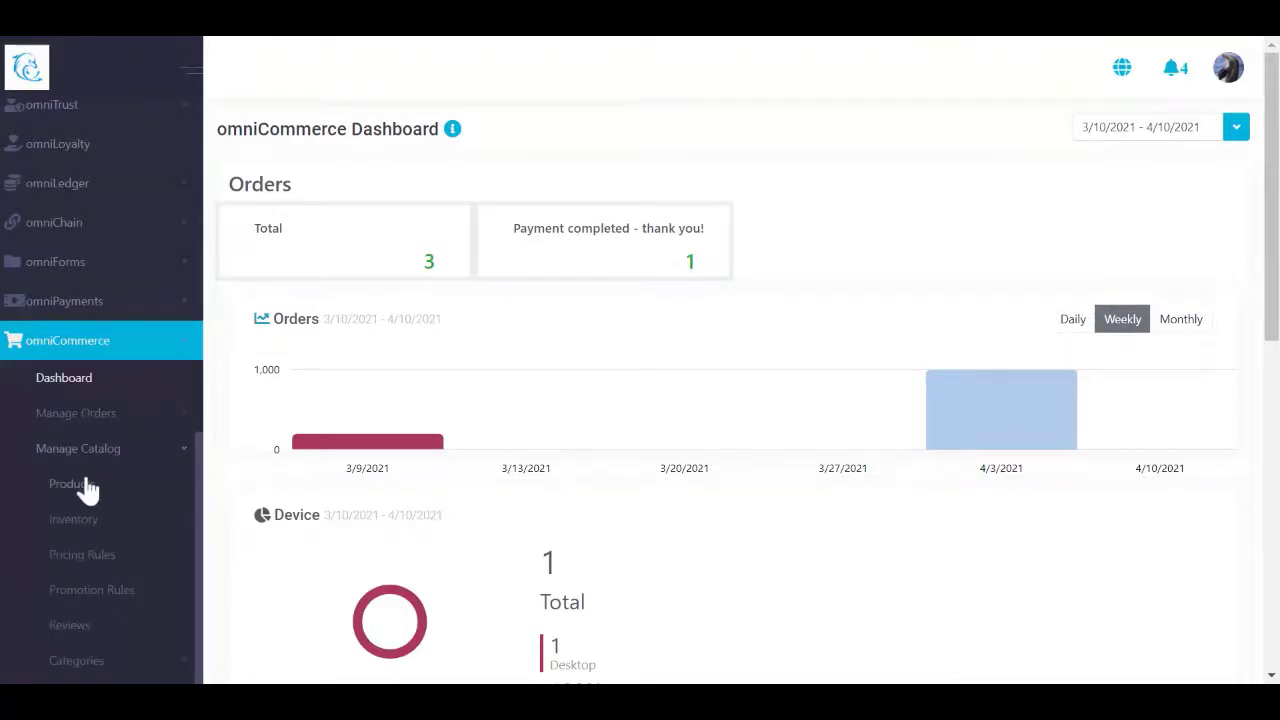
pyautogui.click(88, 487)
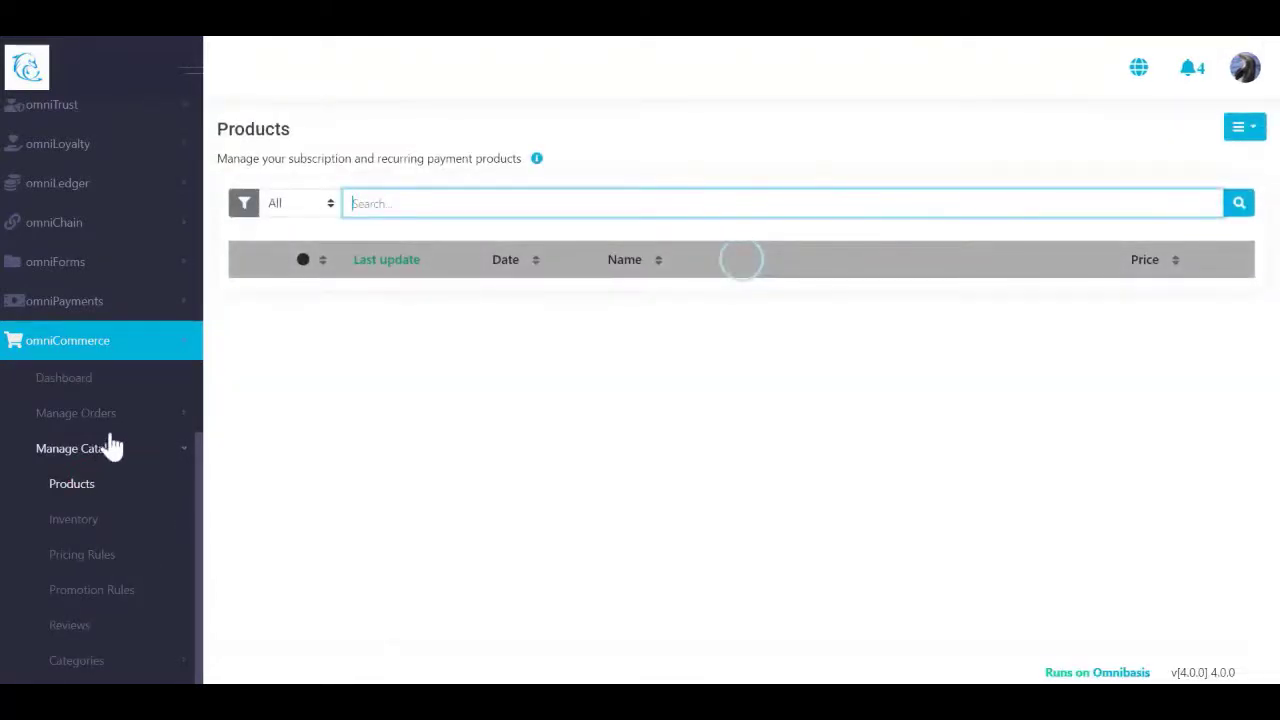
pyautogui.scroll(-3, 126, 400)
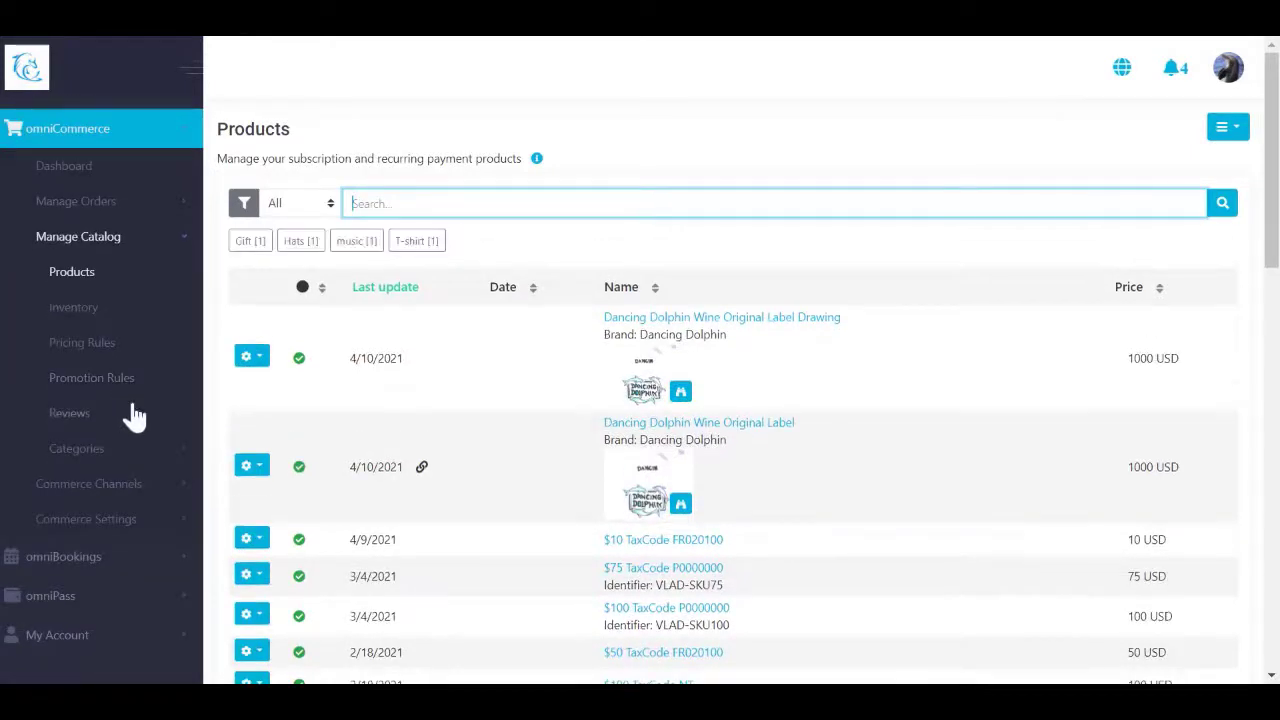
# Step: Open the omniBookings resources list showing Dolphin Gala (200 USD) and Interactive Dolphin Adventure (100 USD)
pyautogui.click(95, 556)
pyautogui.scroll(-3, 103, 512)
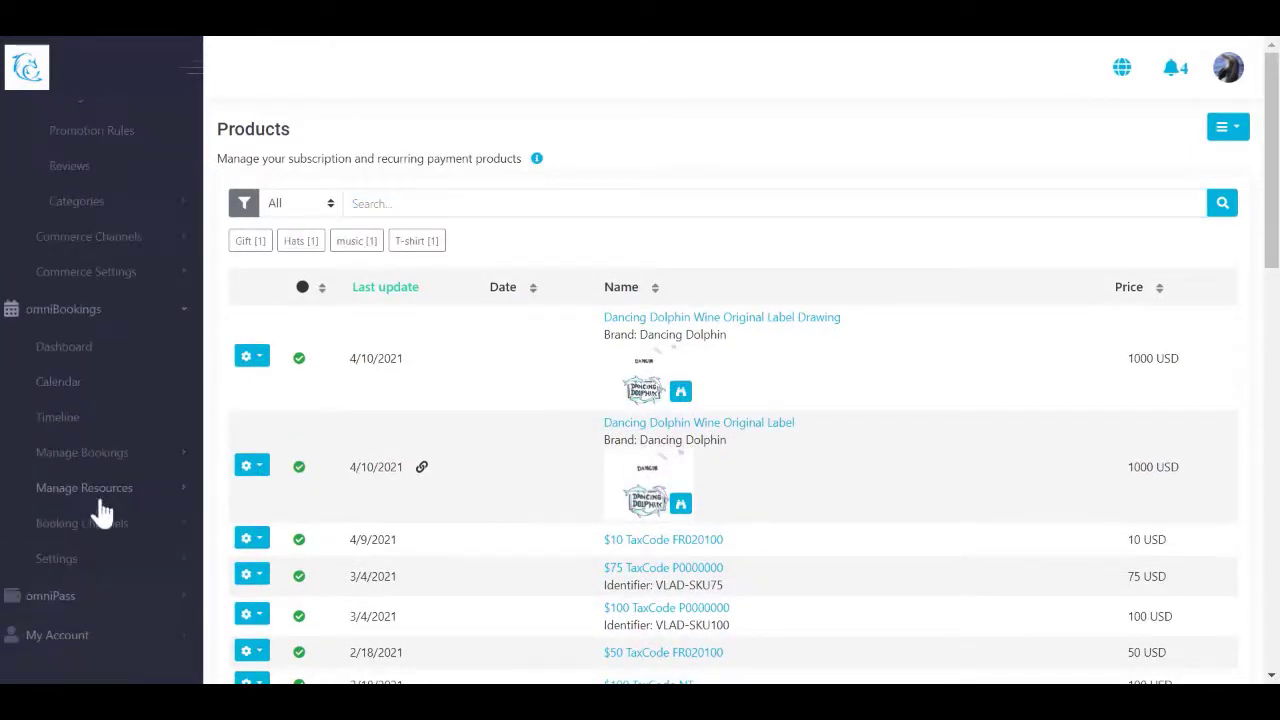
pyautogui.click(117, 489)
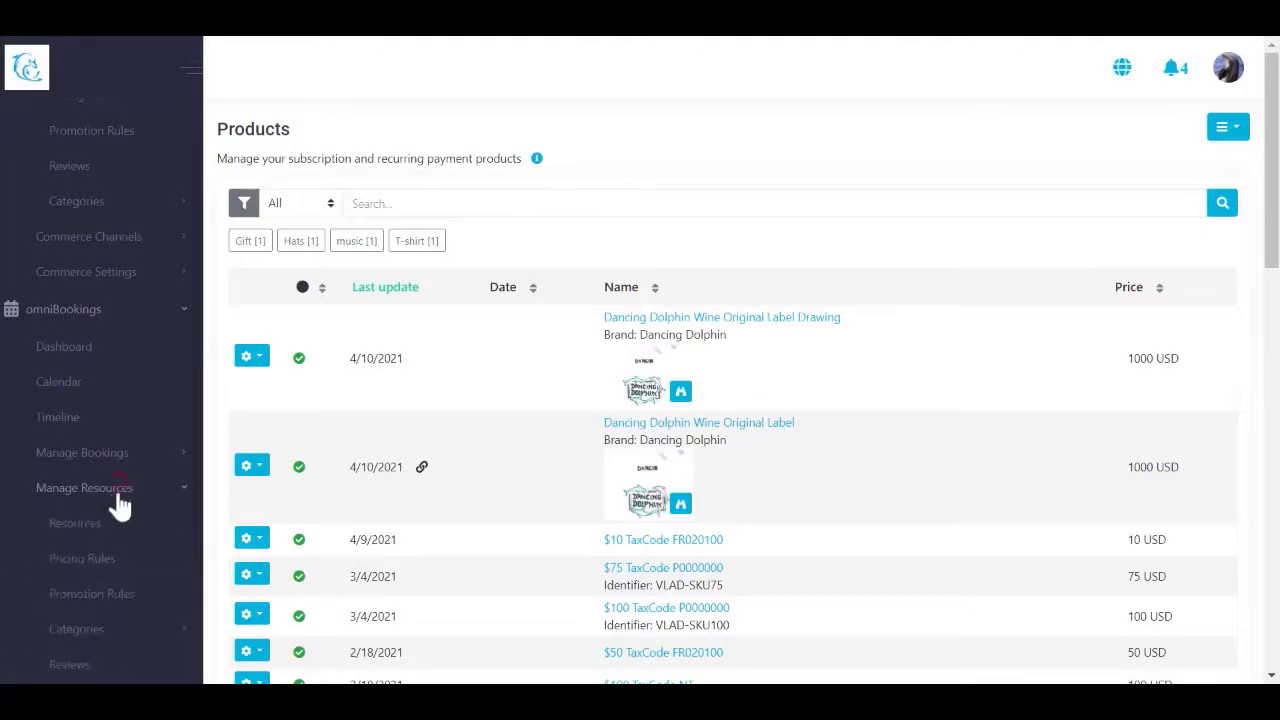
pyautogui.click(103, 531)
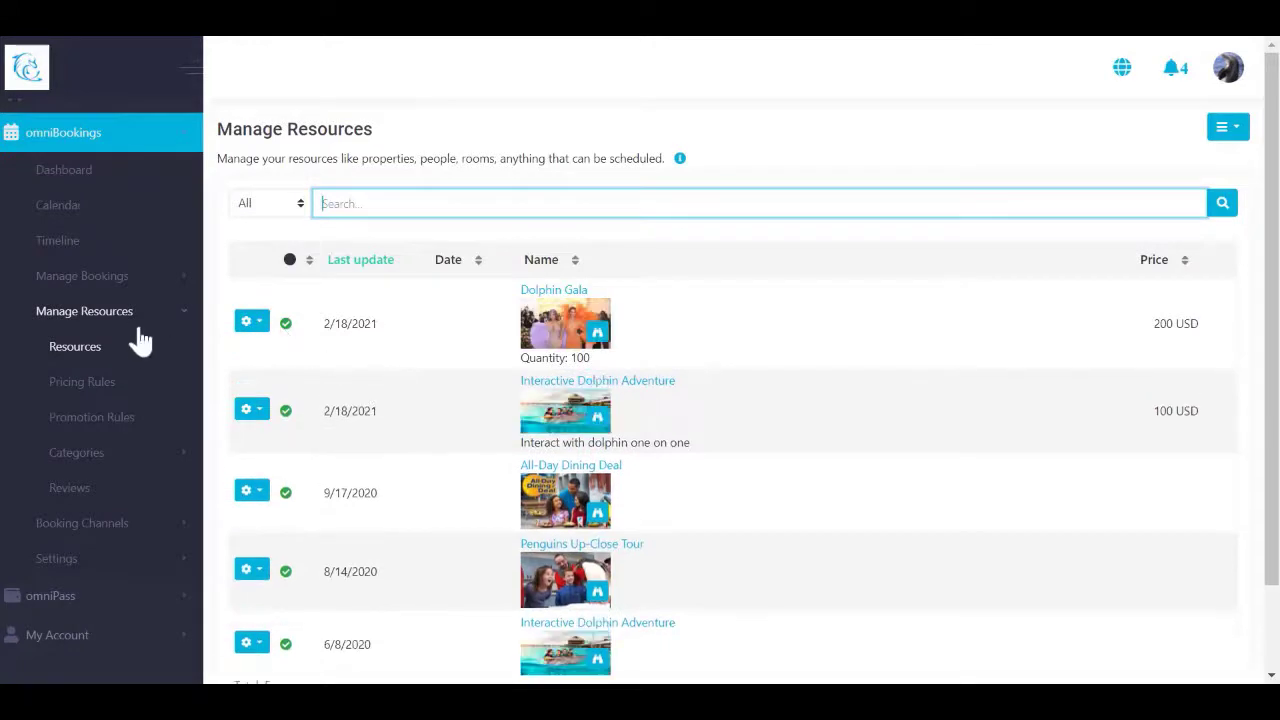
pyautogui.scroll(3, 138, 390)
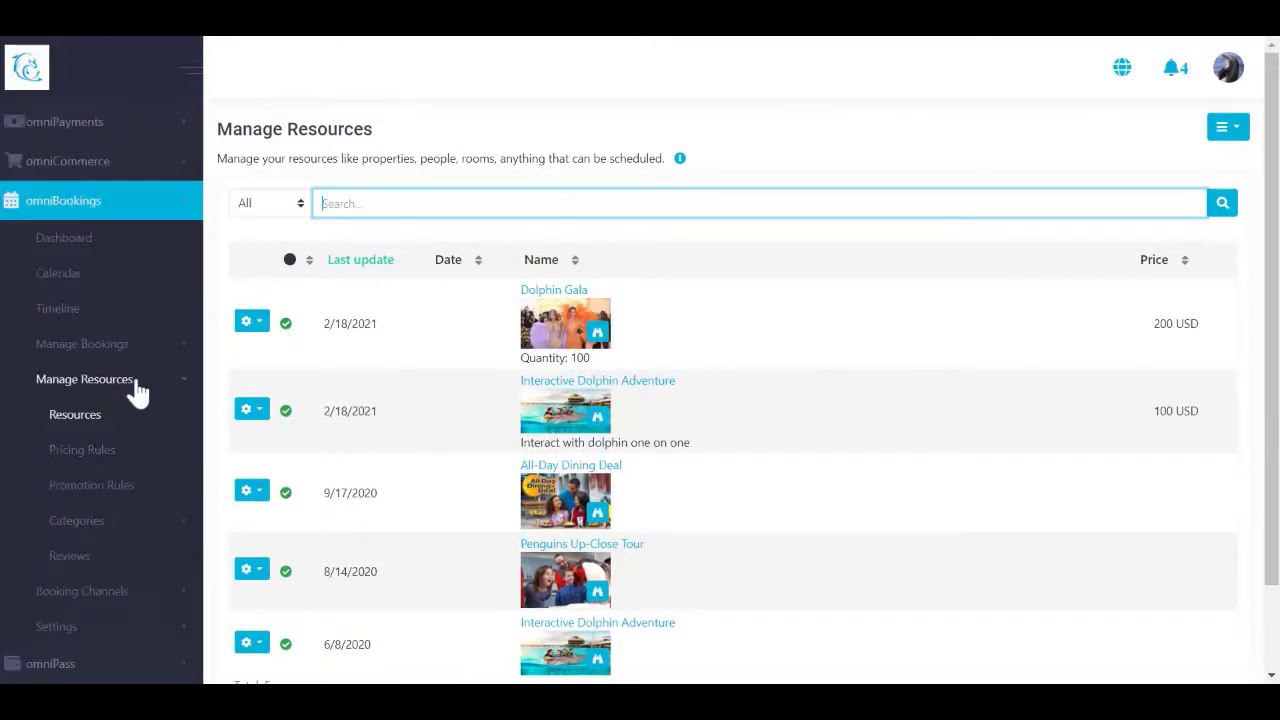
pyautogui.scroll(6, 138, 390)
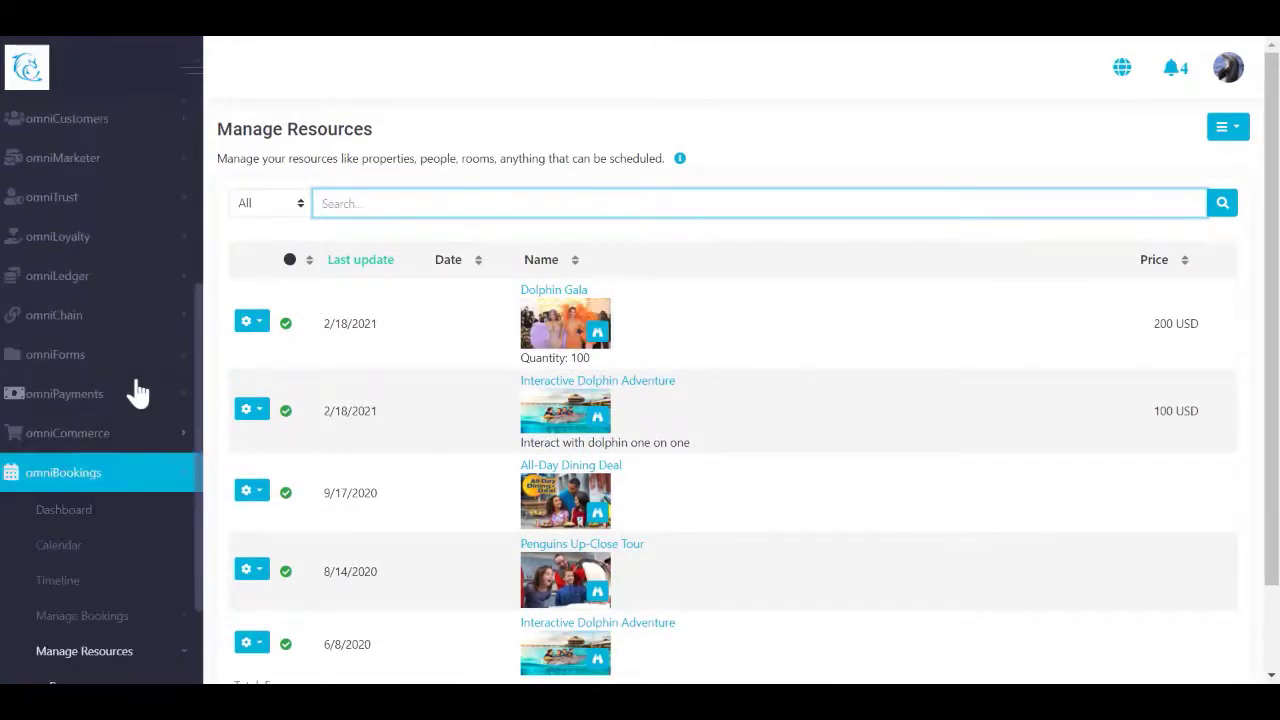
pyautogui.scroll(1, 135, 378)
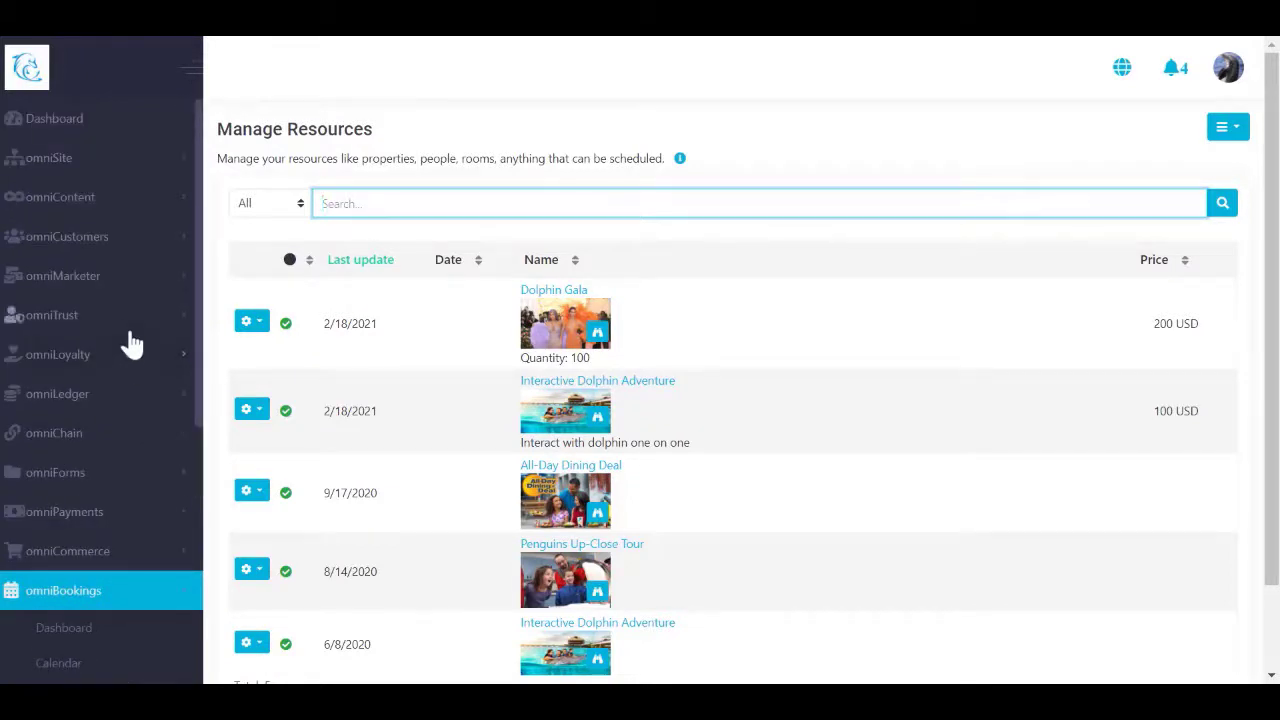
# Step: Open the content Collections list, including Dolphin News at 9.99 USD
pyautogui.click(115, 205)
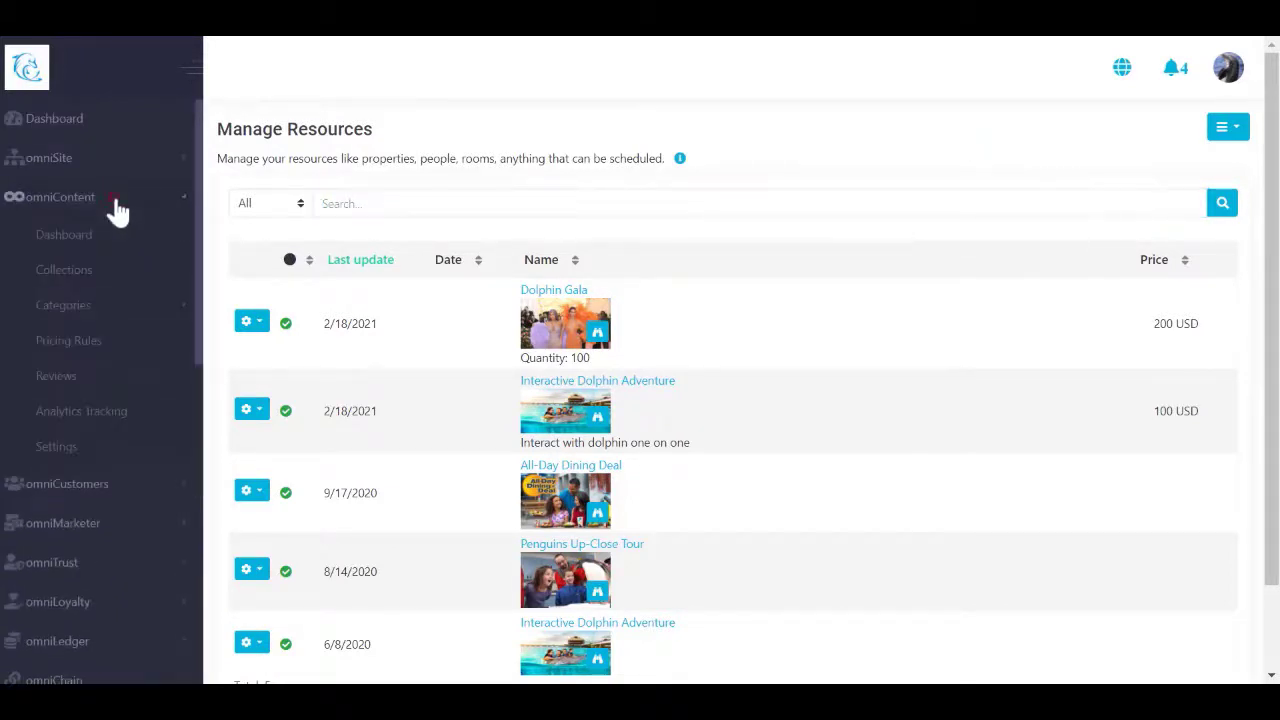
pyautogui.click(72, 271)
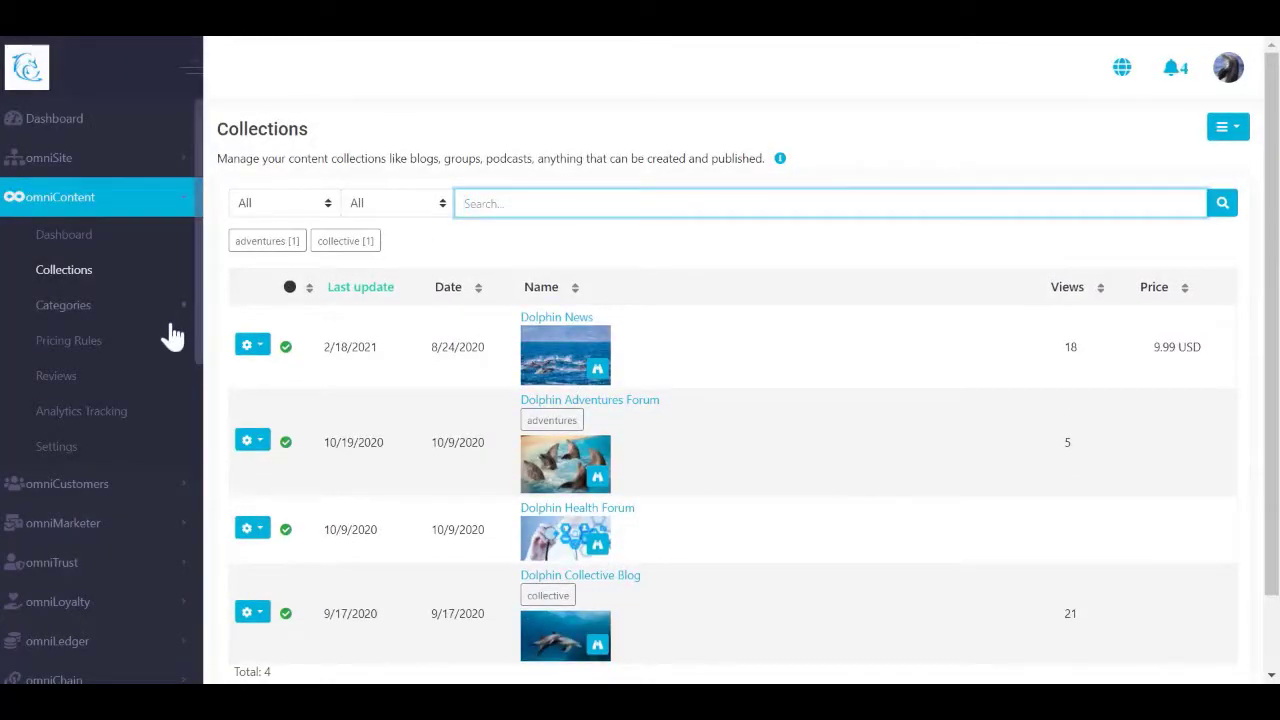
pyautogui.scroll(-4, 154, 360)
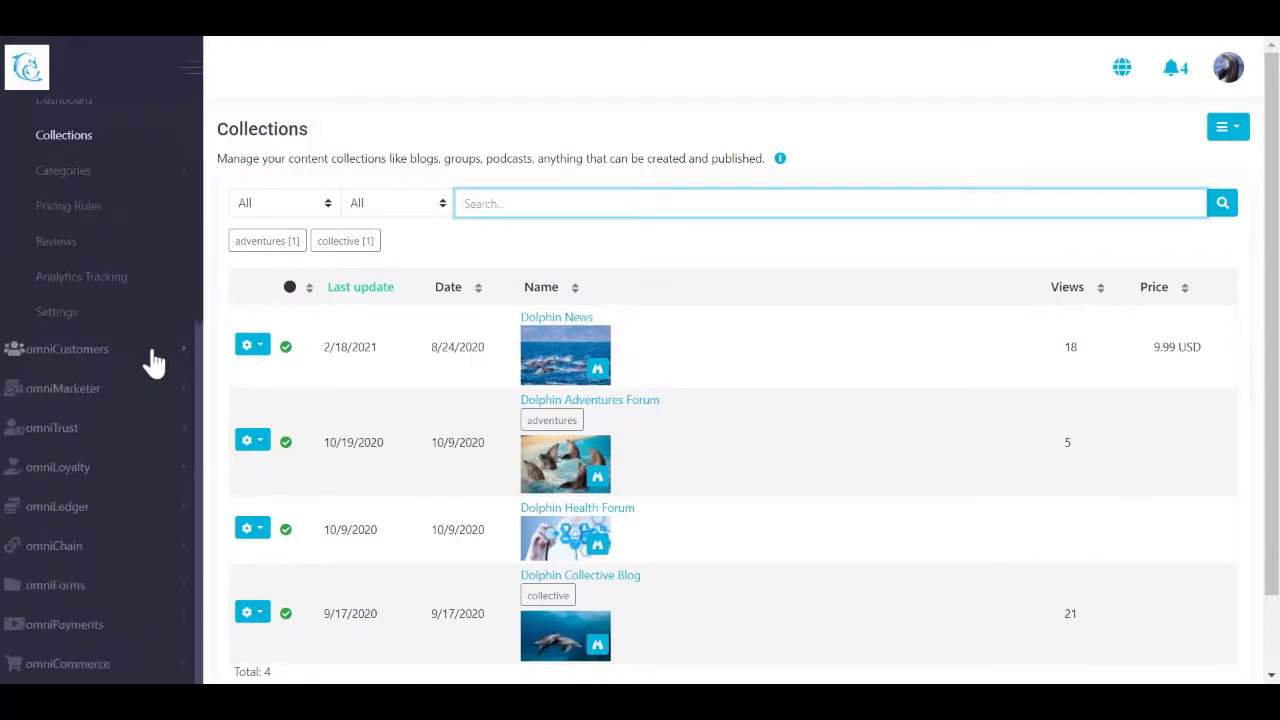
pyautogui.scroll(-2, 154, 362)
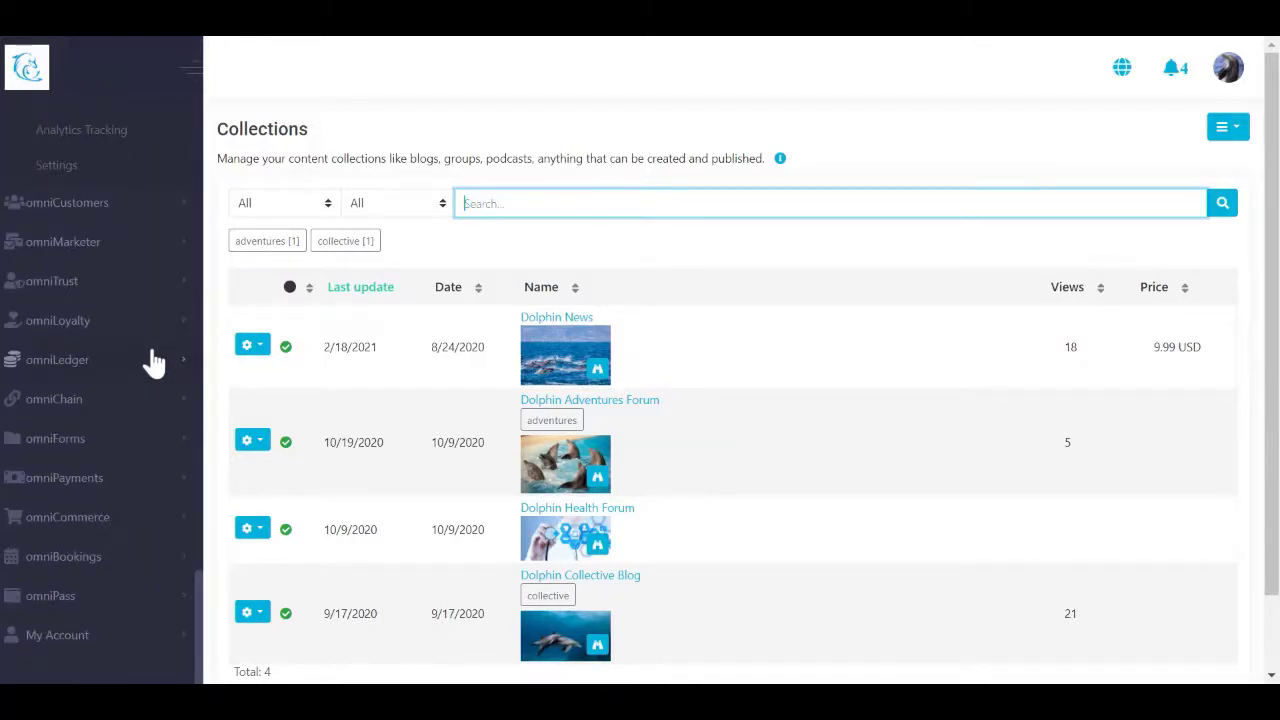
# Step: Expand omniCommerce and Manage Catalog to show Products, Inventory and Pricing Rules
pyautogui.click(170, 524)
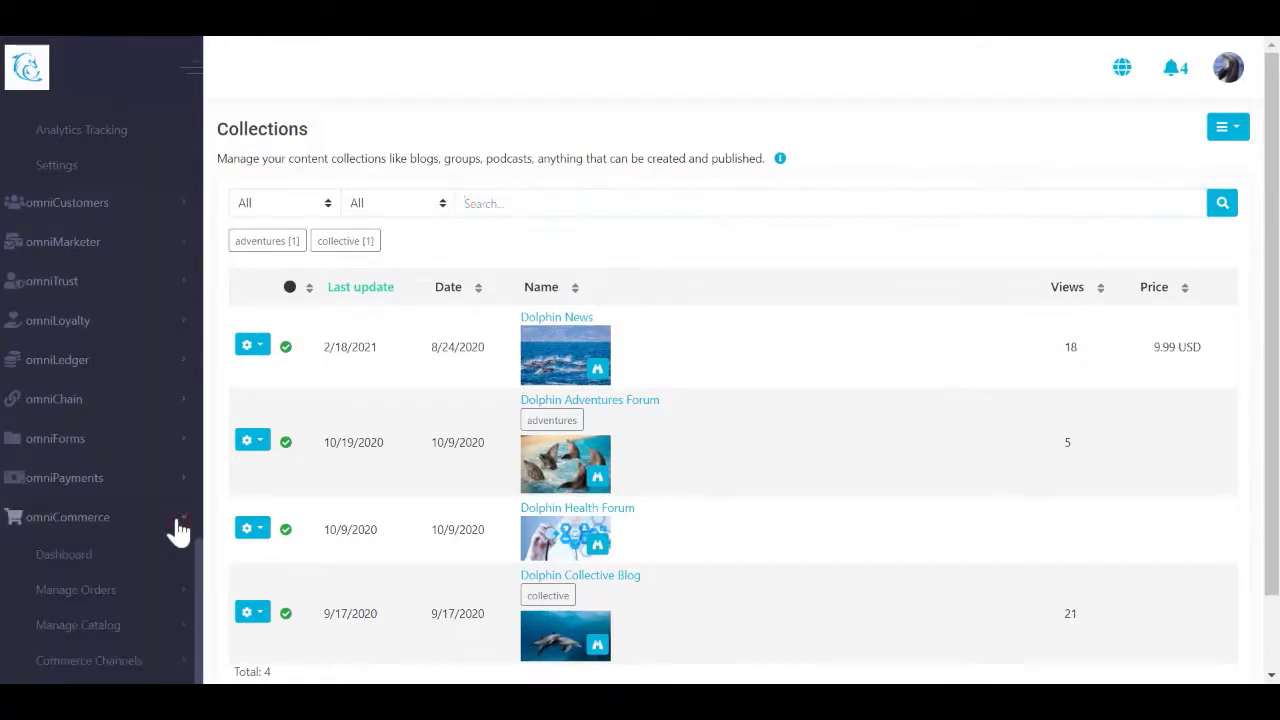
pyautogui.scroll(-3, 178, 528)
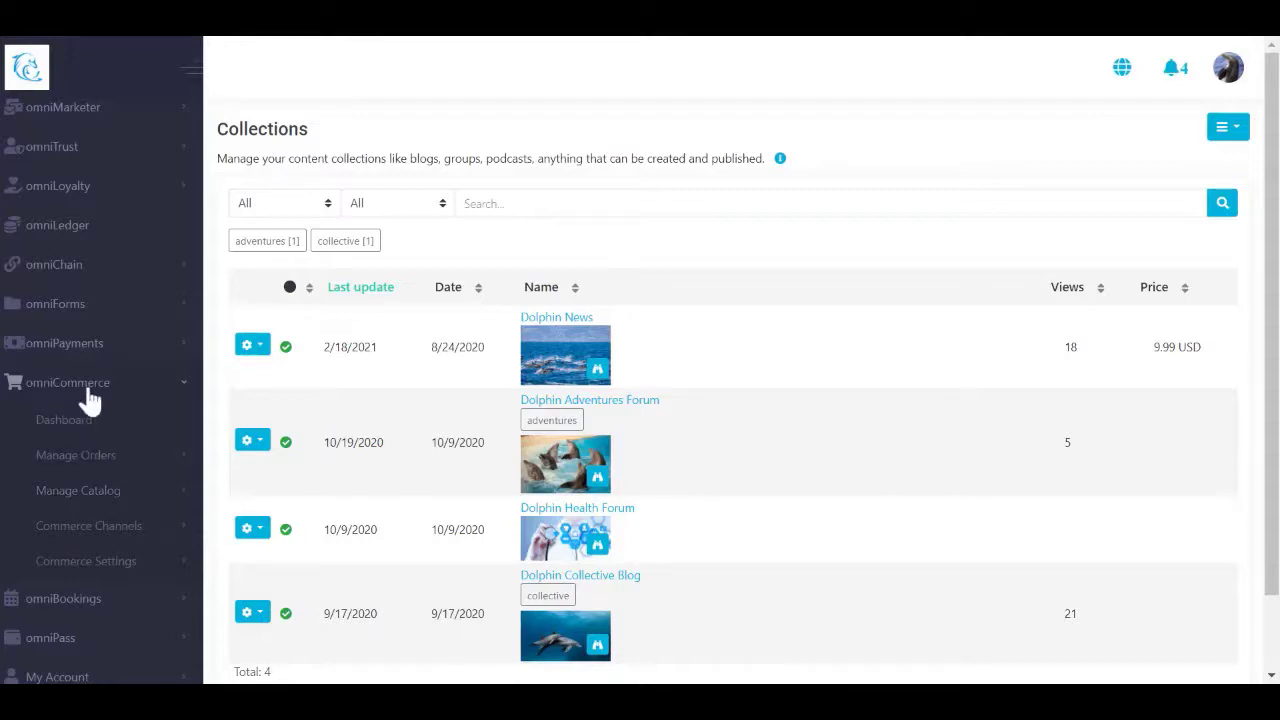
pyautogui.click(123, 497)
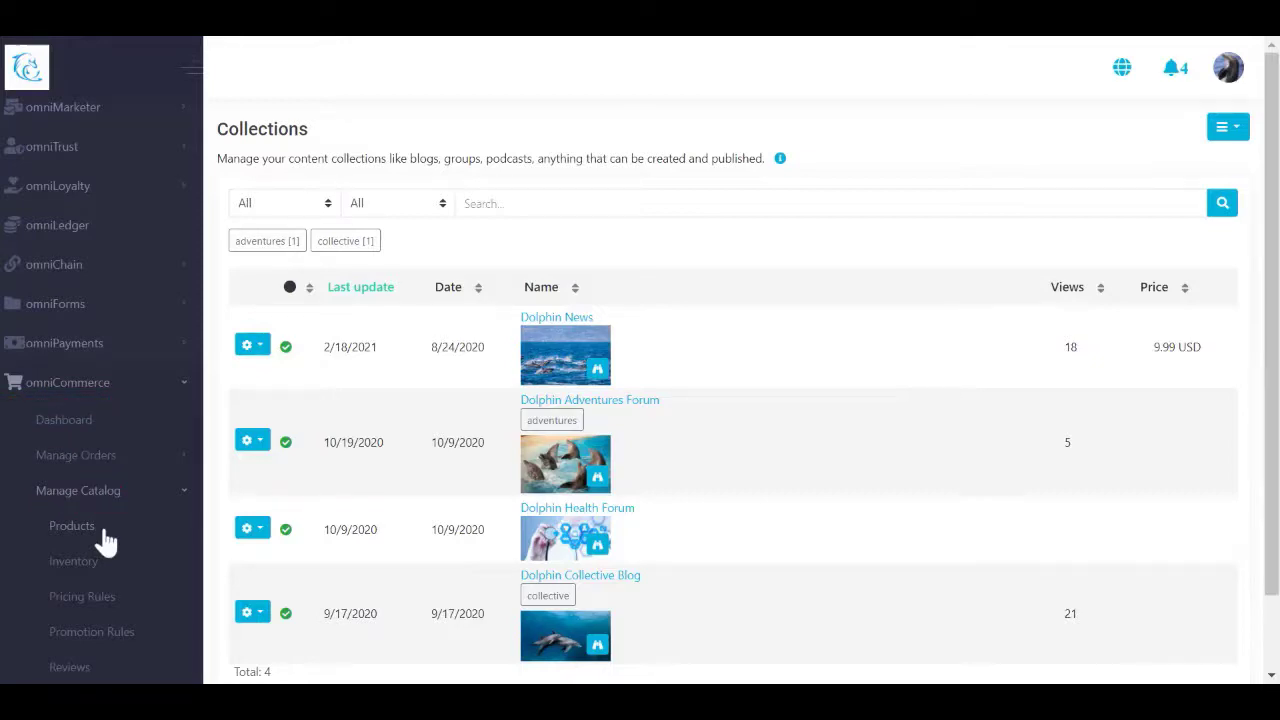
# Step: Edit Dancing Dolphin Wine Original Label Drawing and review its name, SKU, Brand and Identifier fields
pyautogui.click(90, 530)
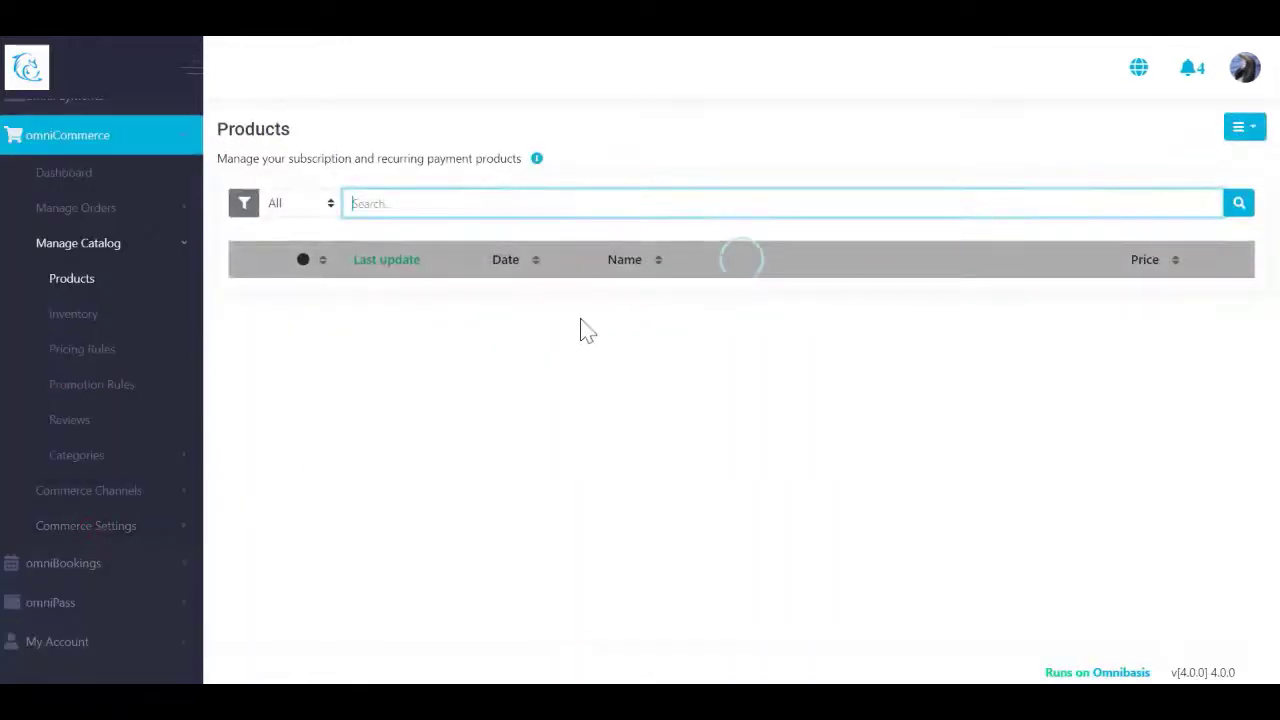
pyautogui.click(1225, 140)
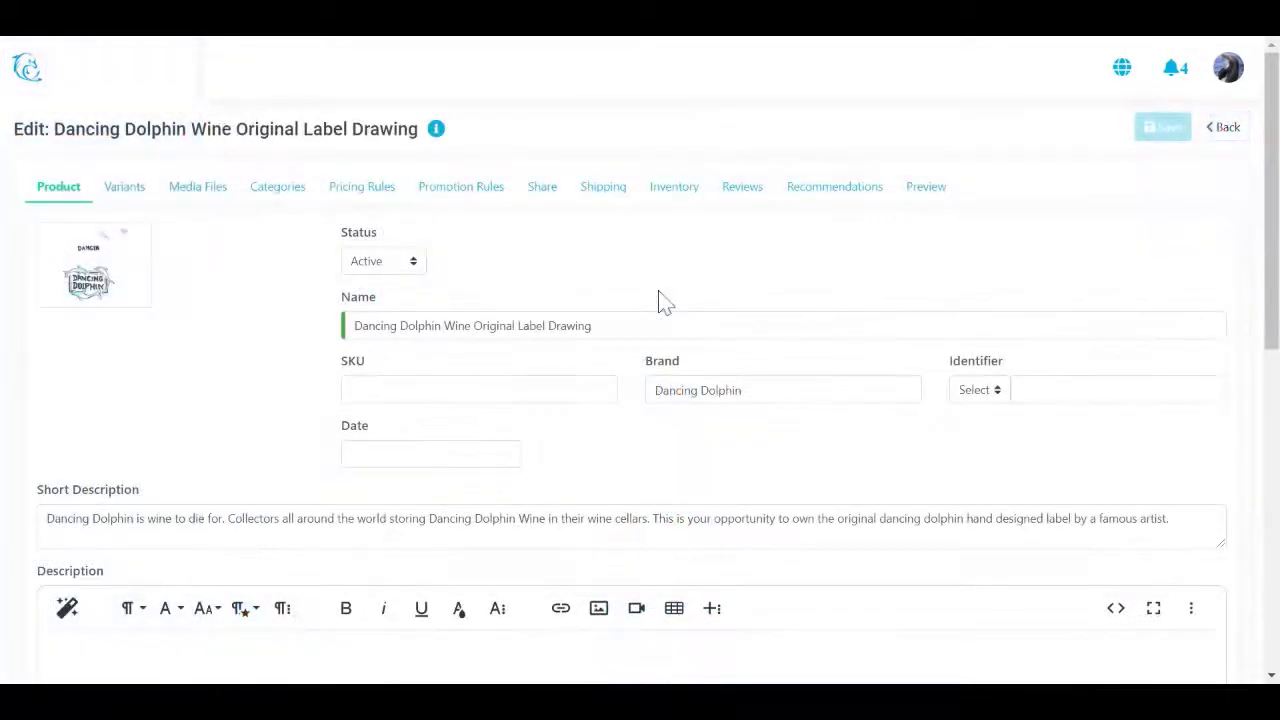
pyautogui.scroll(-1, 660, 300)
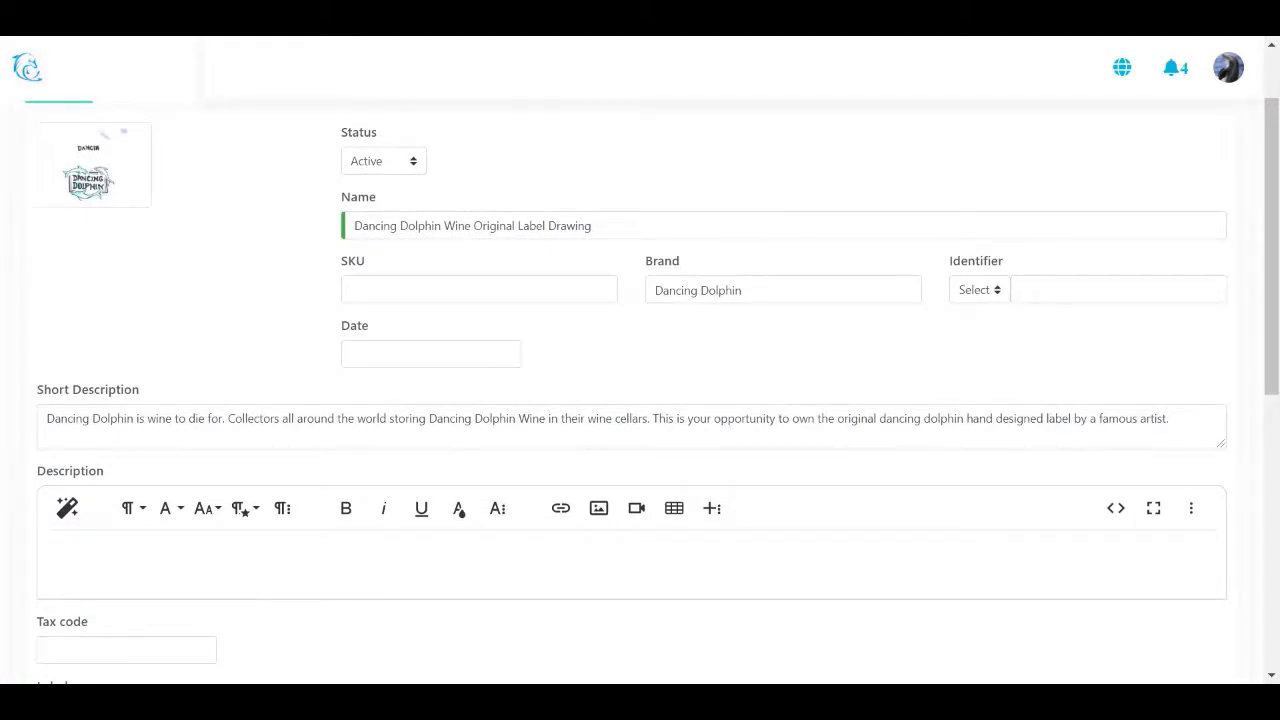
pyautogui.scroll(1, 640, 380)
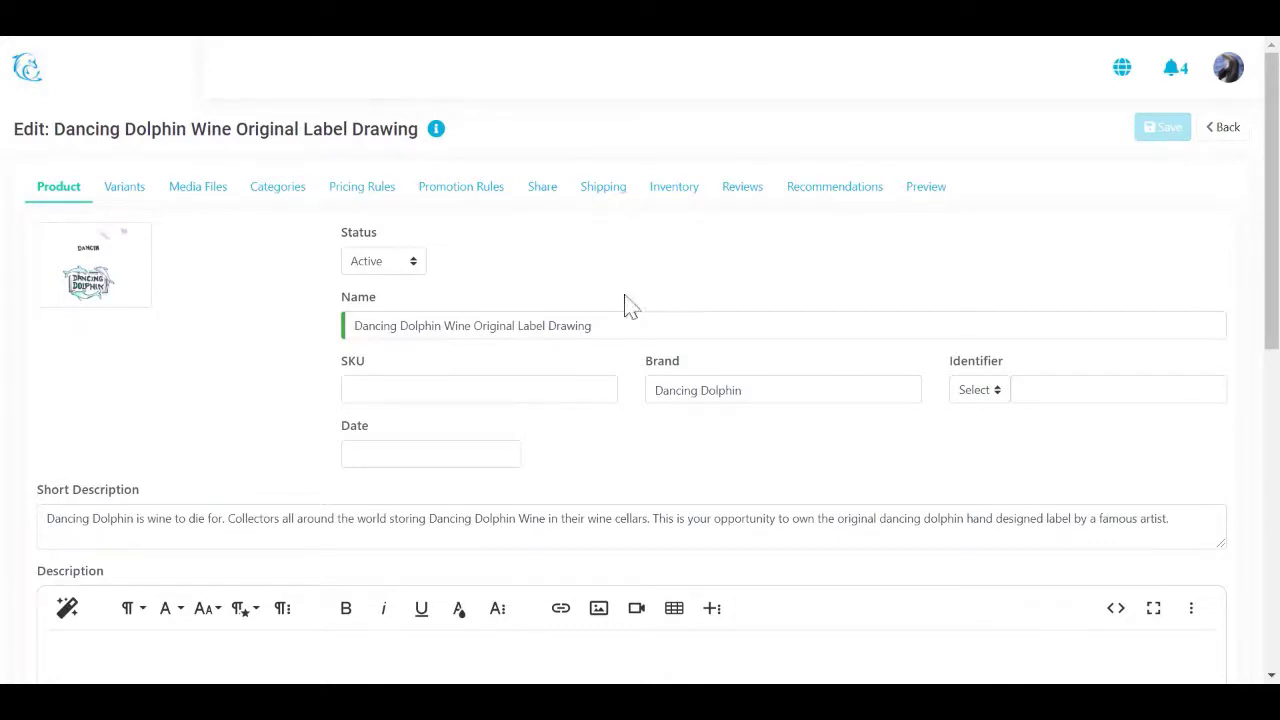
pyautogui.moveTo(598, 326)
pyautogui.mouseDown()
pyautogui.moveTo(519, 326)
pyautogui.moveTo(340, 280)
pyautogui.mouseUp()
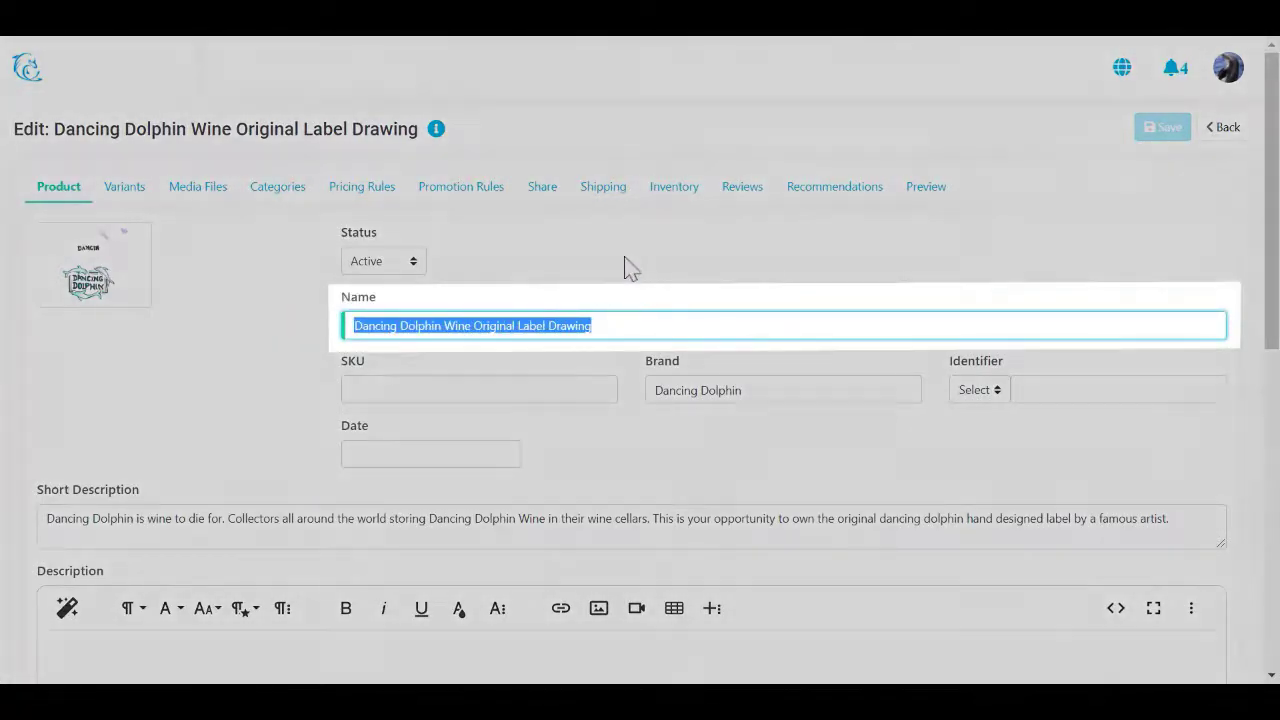
pyautogui.click(624, 262)
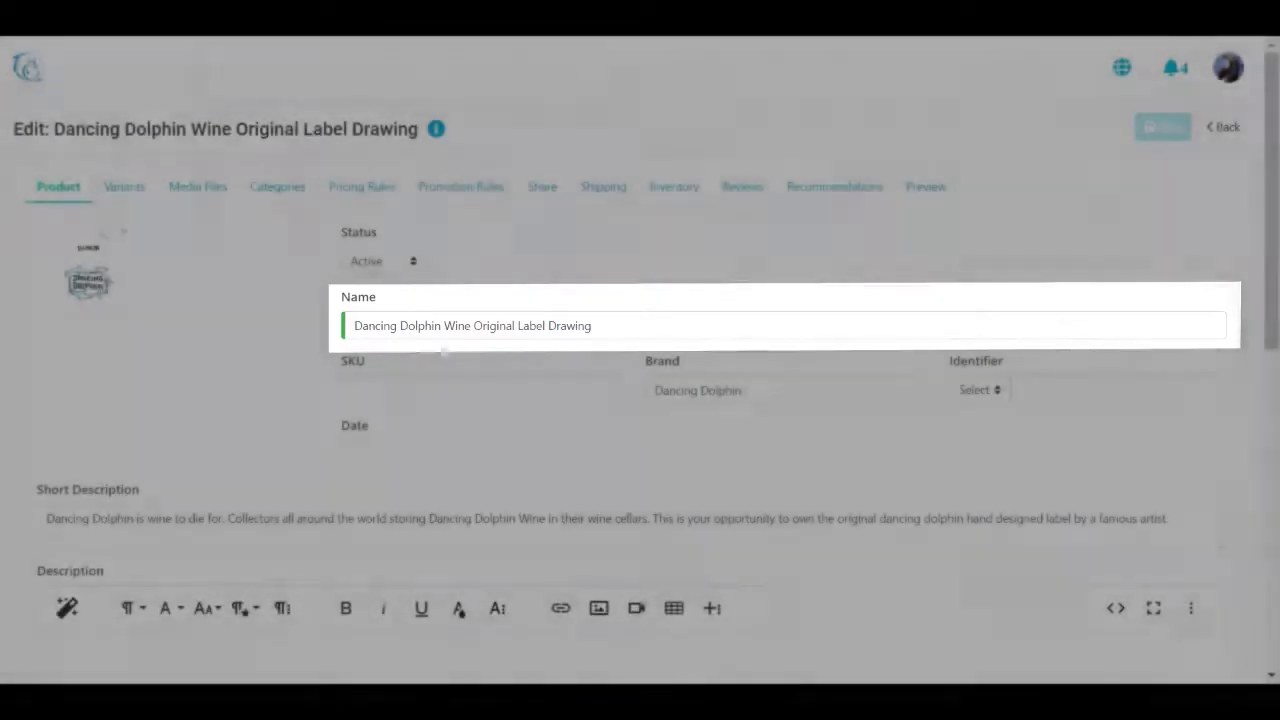
pyautogui.click(506, 389)
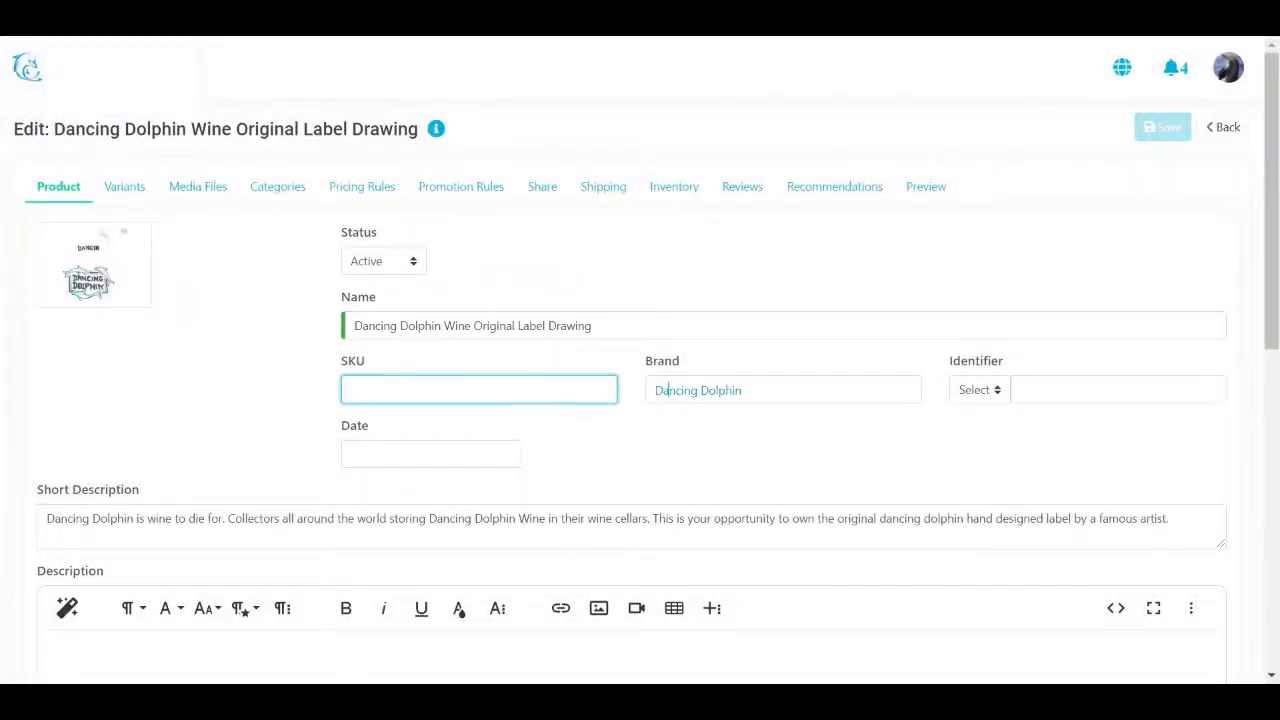
pyautogui.click(660, 390)
pyautogui.click(1033, 388)
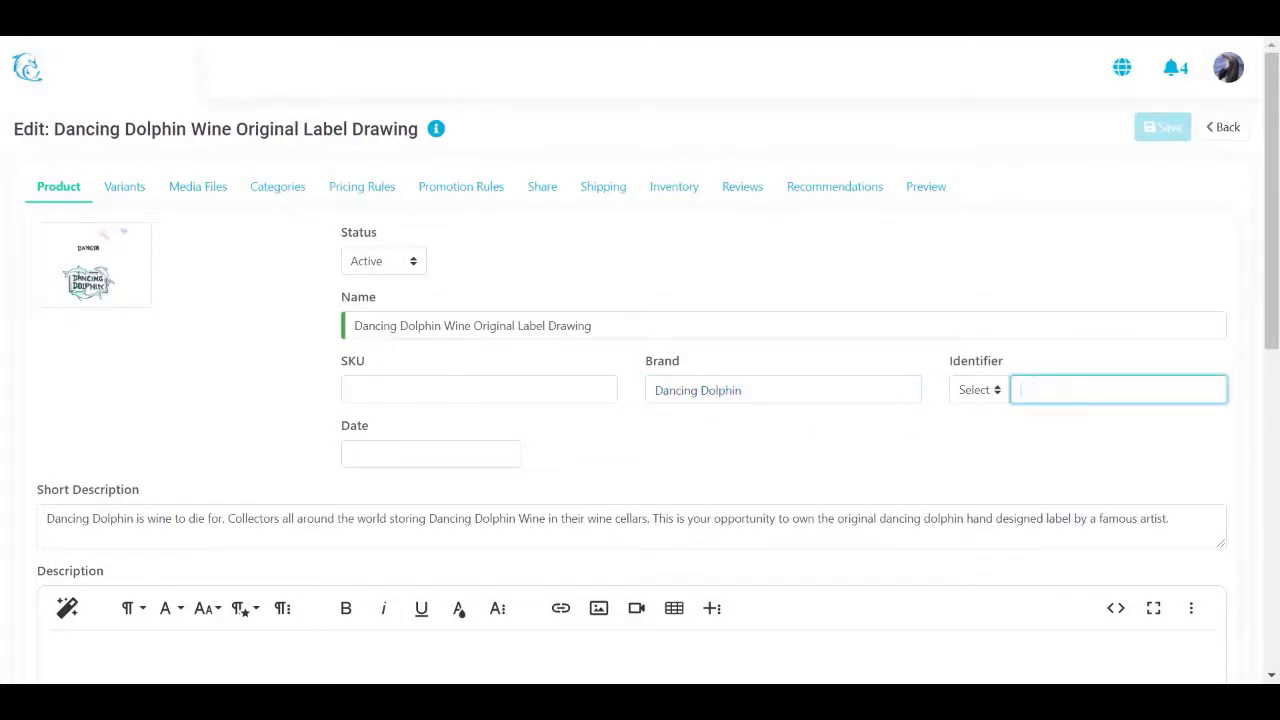
# Step: Copy the short description text into the product's Description field
pyautogui.moveTo(1170, 518); pyautogui.dragTo(40, 440)
pyautogui.hotkey('ctrl', 'c')
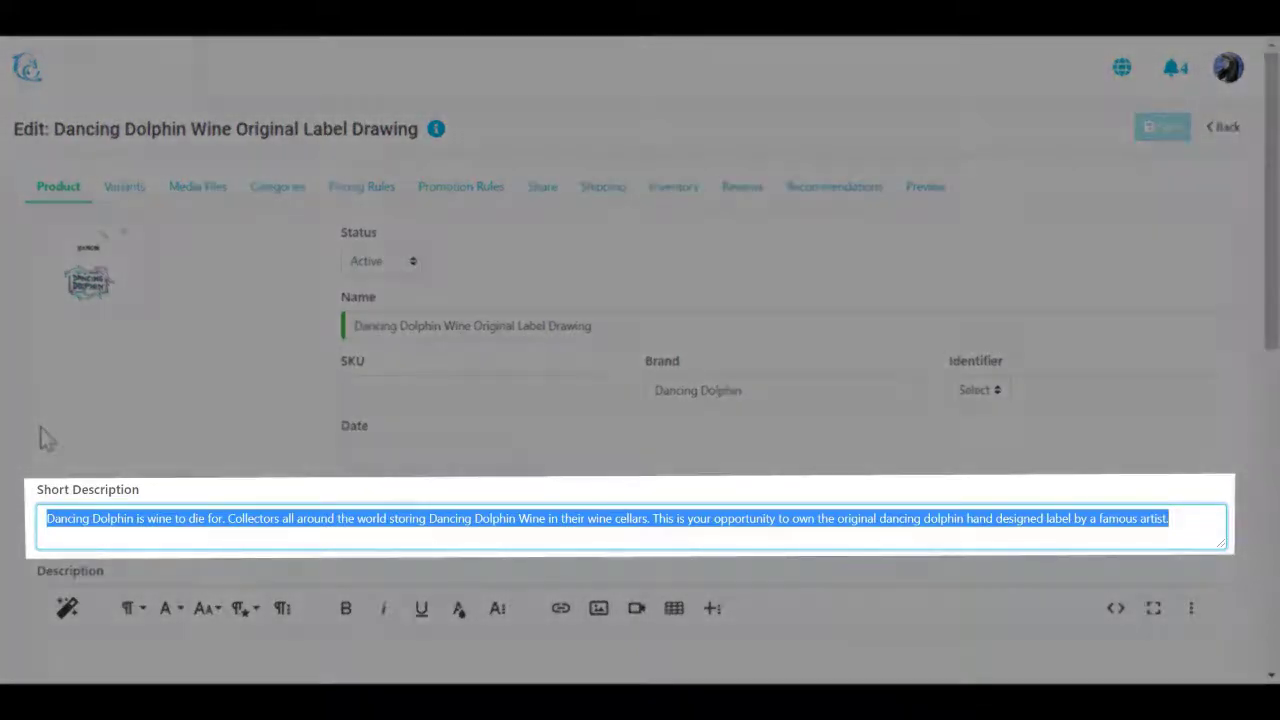
pyautogui.scroll(-2, 47, 437)
pyautogui.press('Tab')
pyautogui.hotkey('ctrl', 'v')
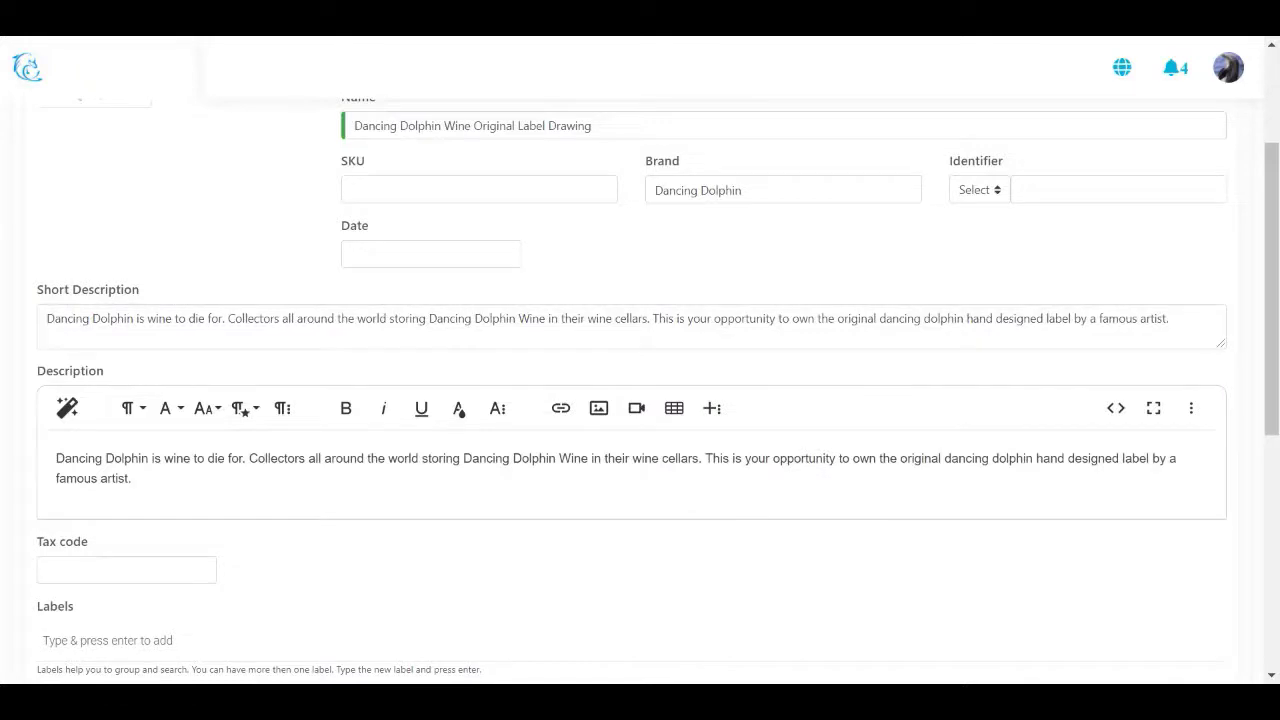
pyautogui.scroll(-1, 223, 529)
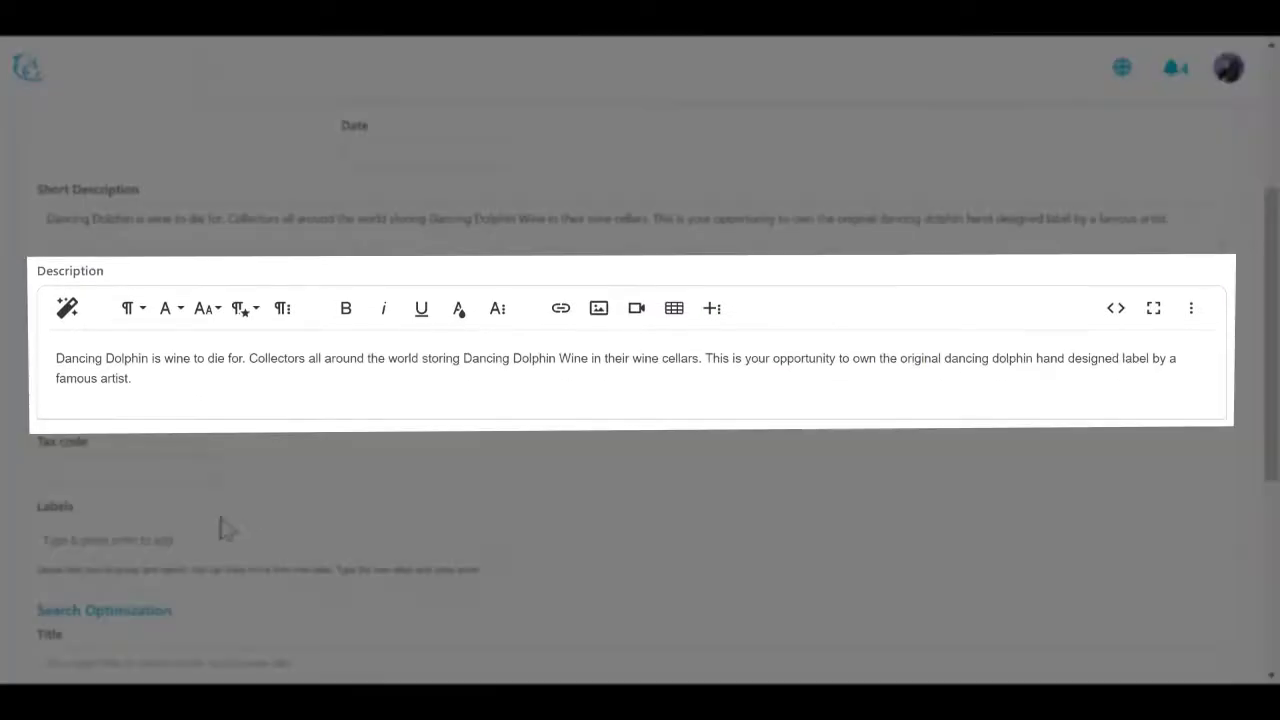
# Step: Add the label 'art' to the product and save the changes
pyautogui.click(191, 533)
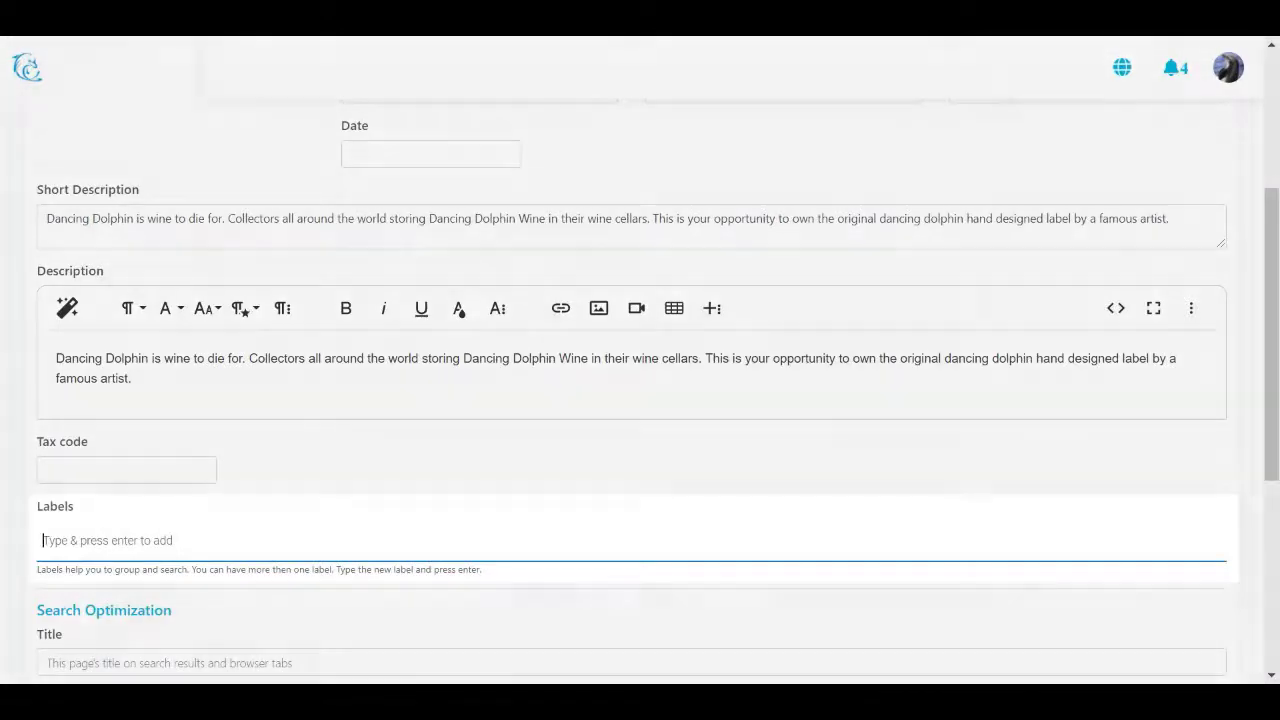
pyautogui.write('art')
pyautogui.press('Return')
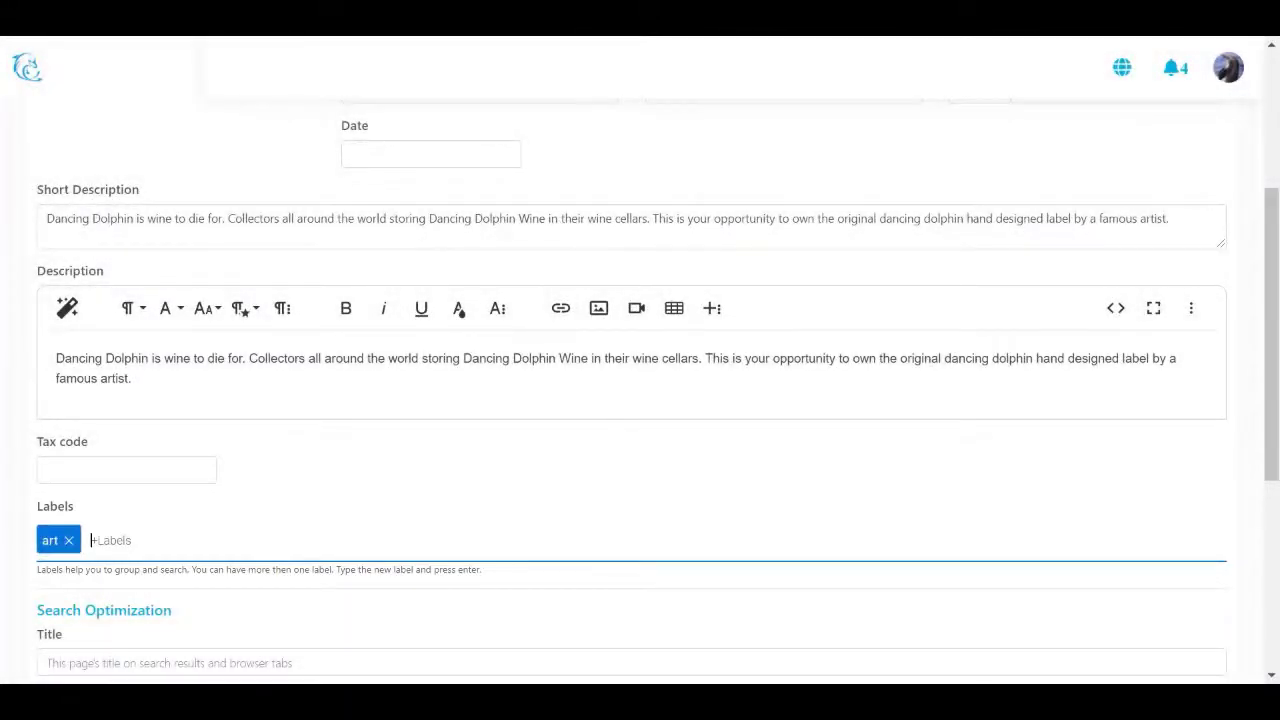
pyautogui.scroll(3, 640, 400)
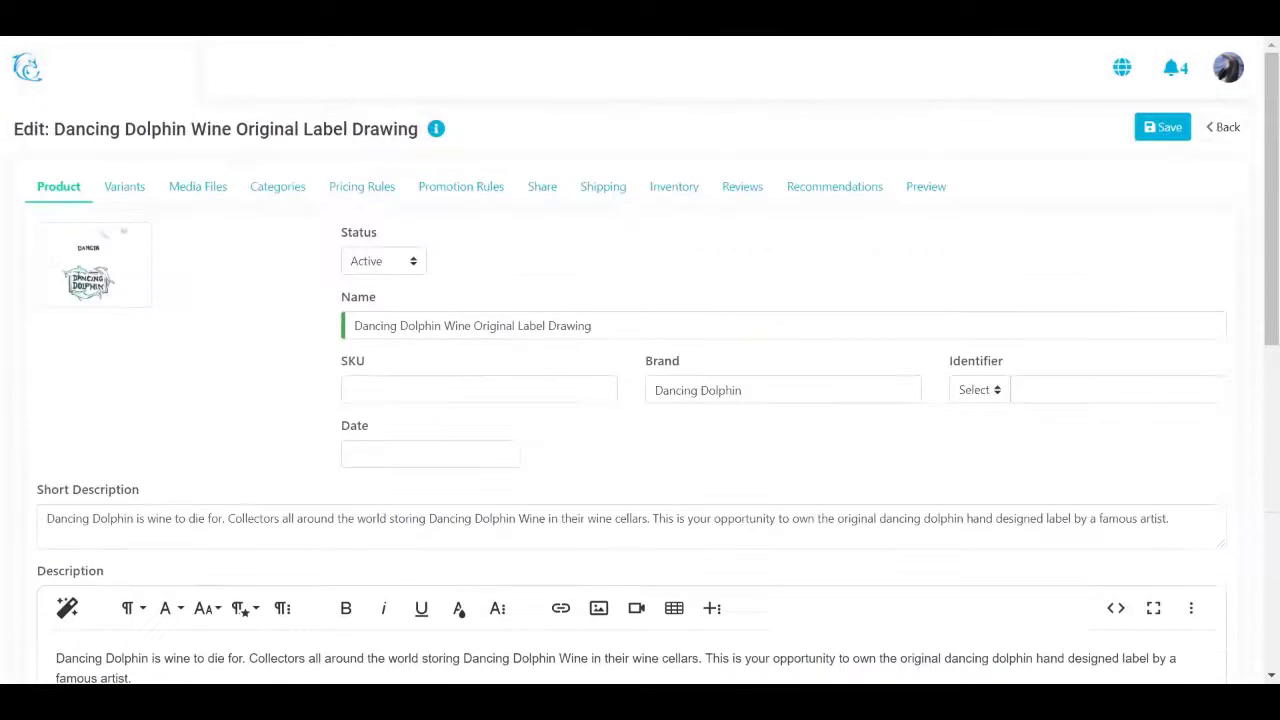
pyautogui.click(1165, 140)
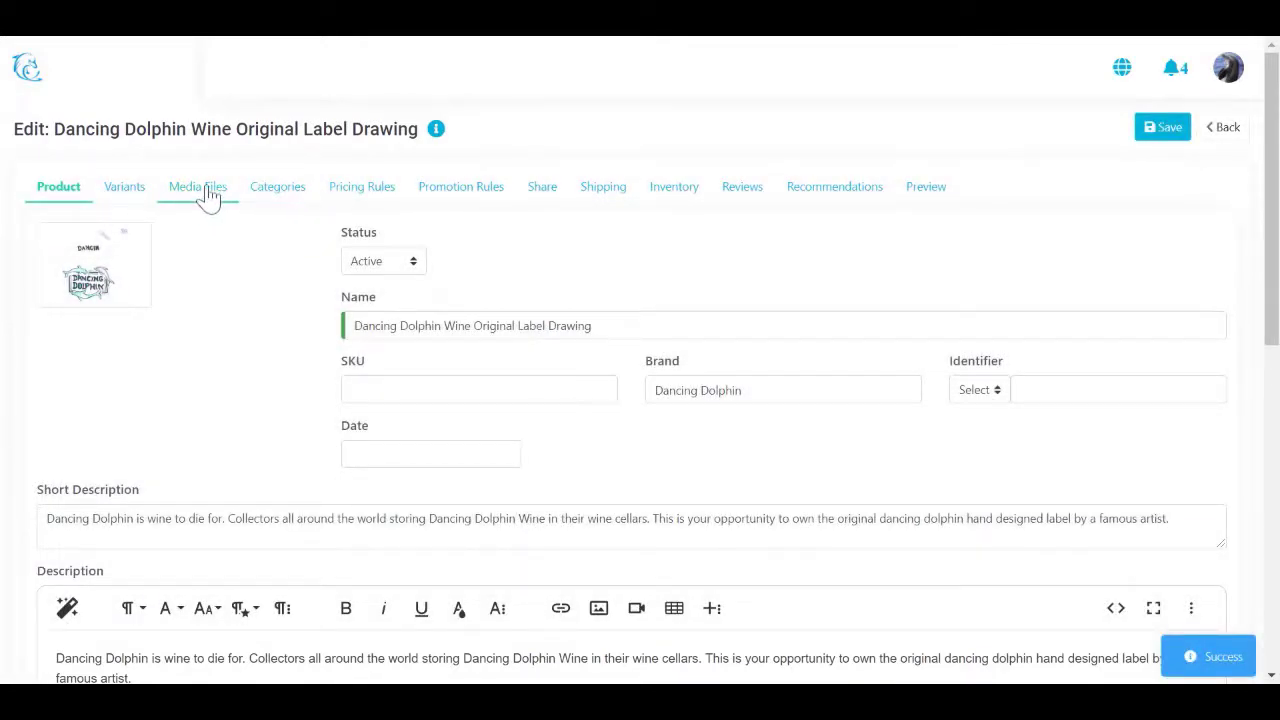
# Step: Show Media Files with wine_label_with_colors.png (0.412 Mb), starting and cancelling an image upload
pyautogui.click(208, 194)
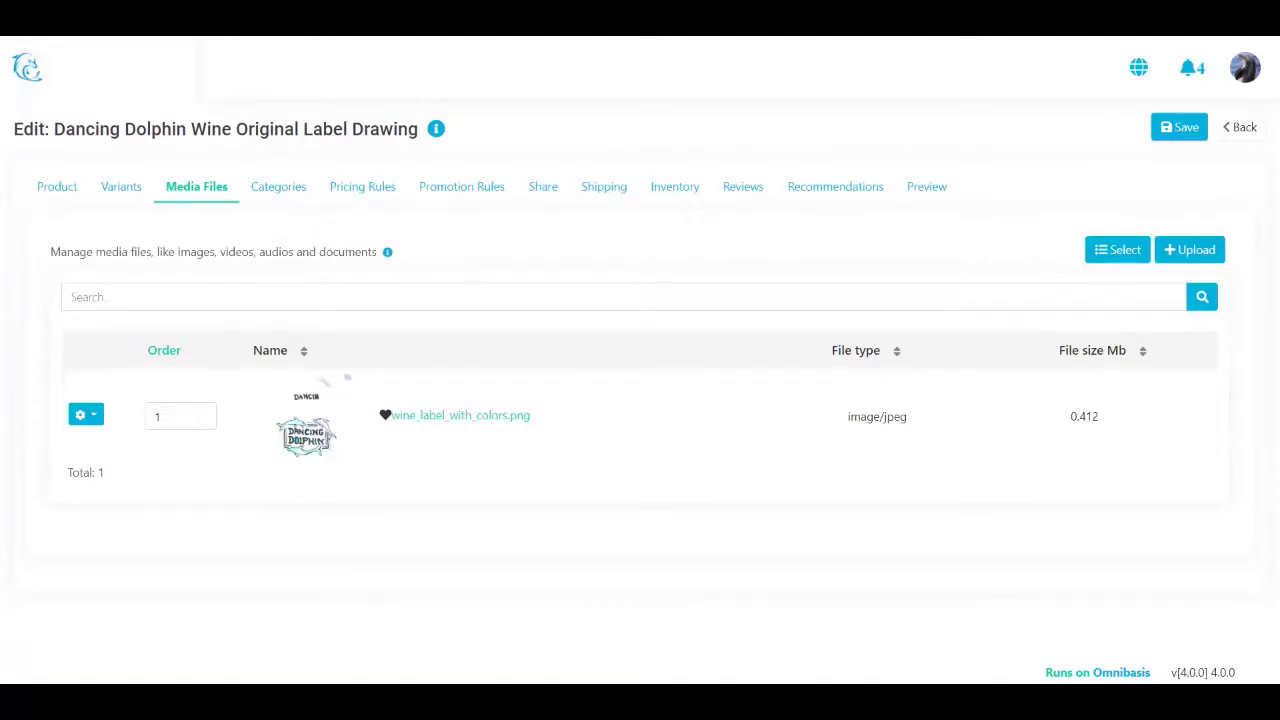
pyautogui.click(1190, 258)
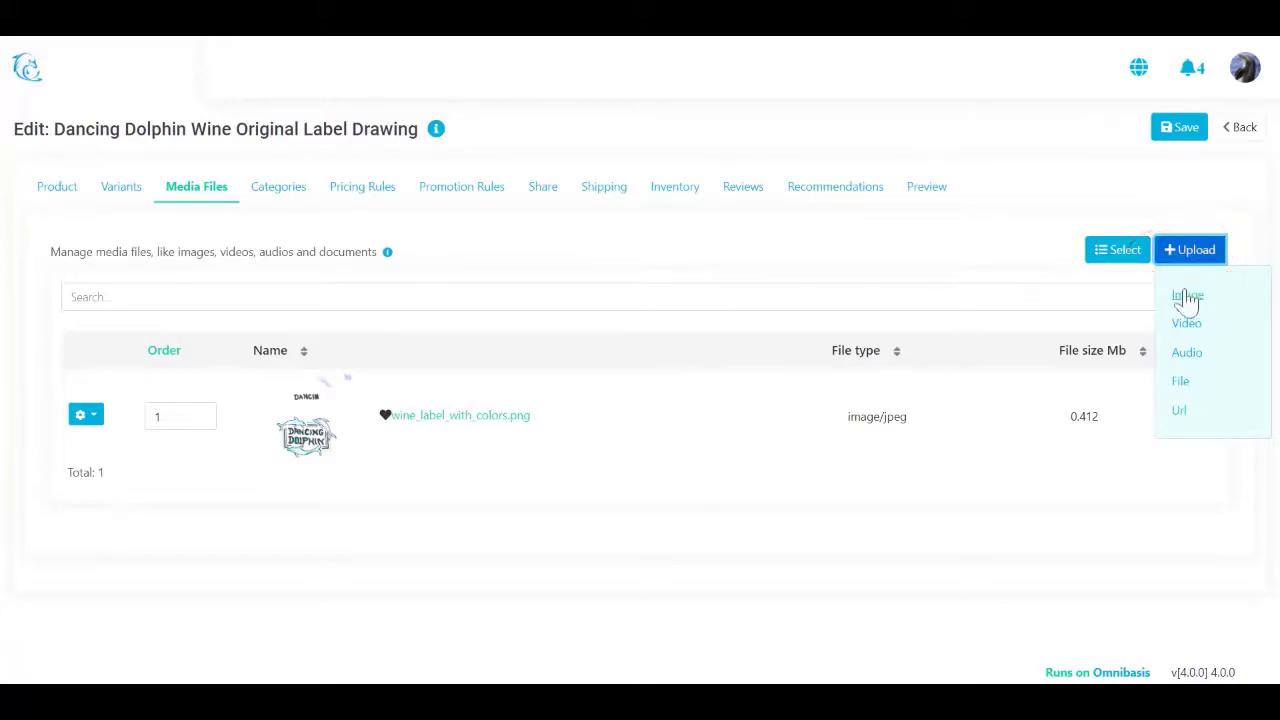
pyautogui.click(1187, 296)
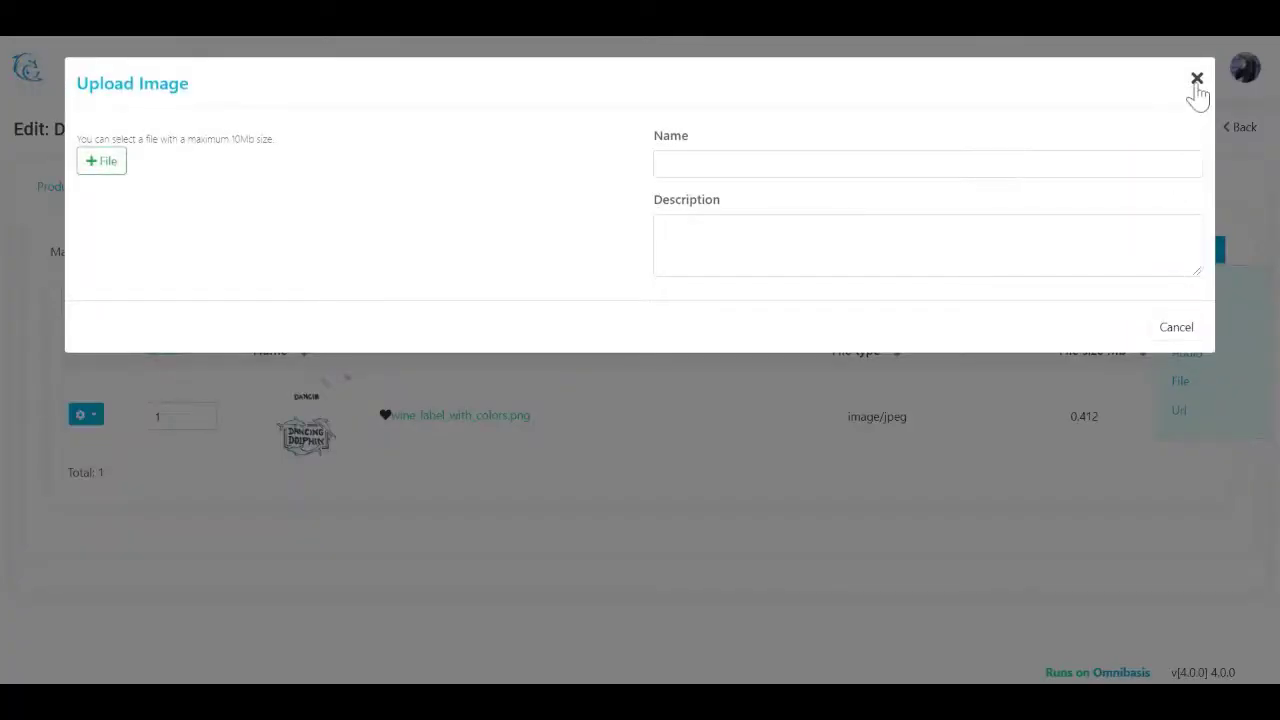
pyautogui.click(102, 165)
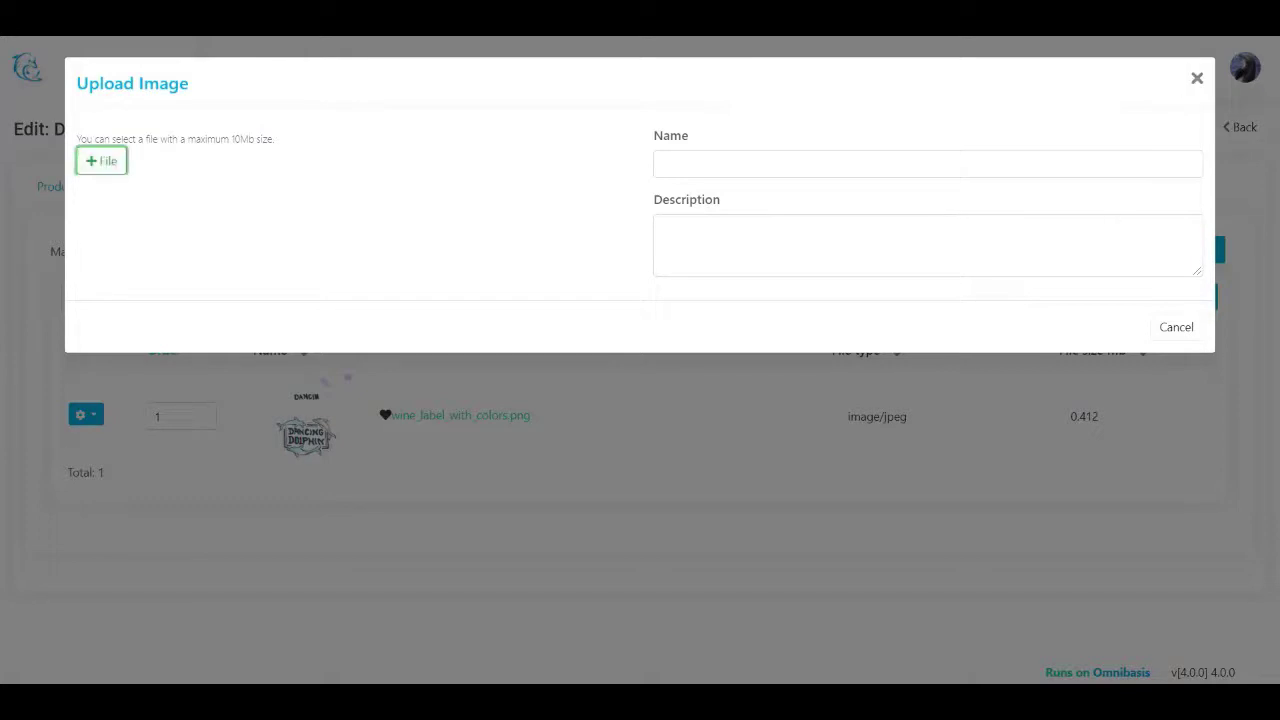
pyautogui.click(1162, 328)
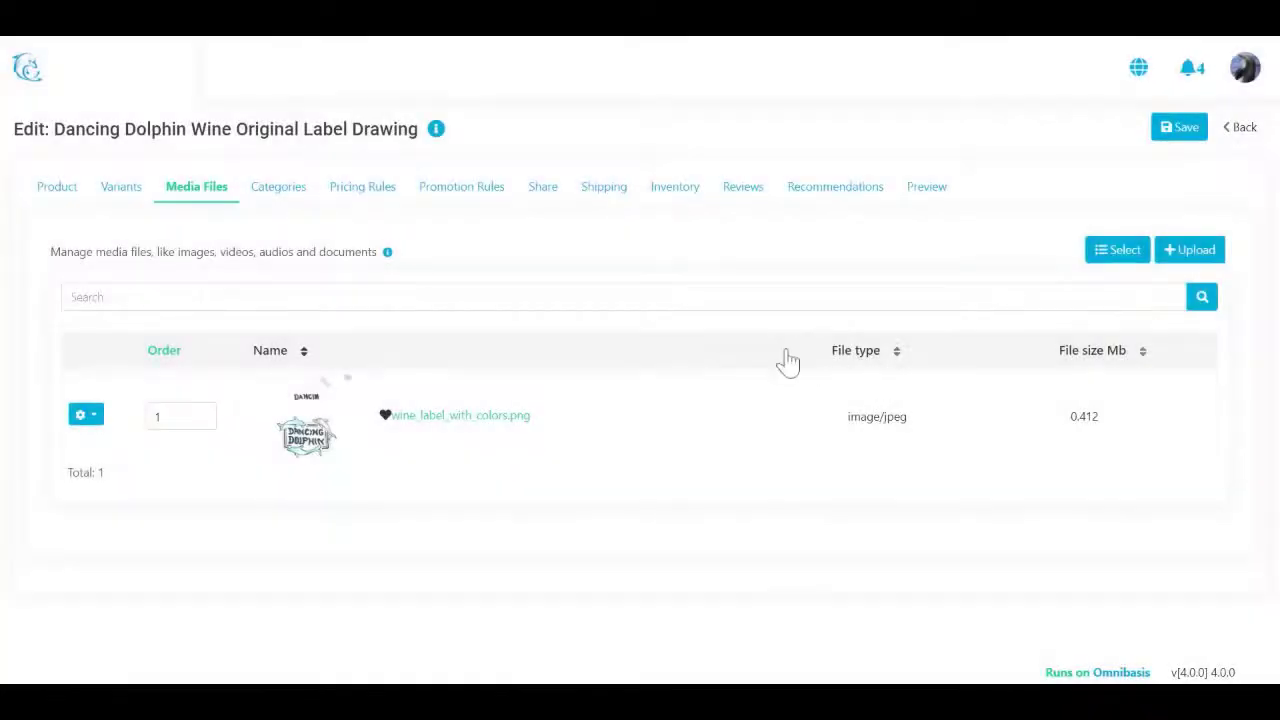
pyautogui.click(284, 190)
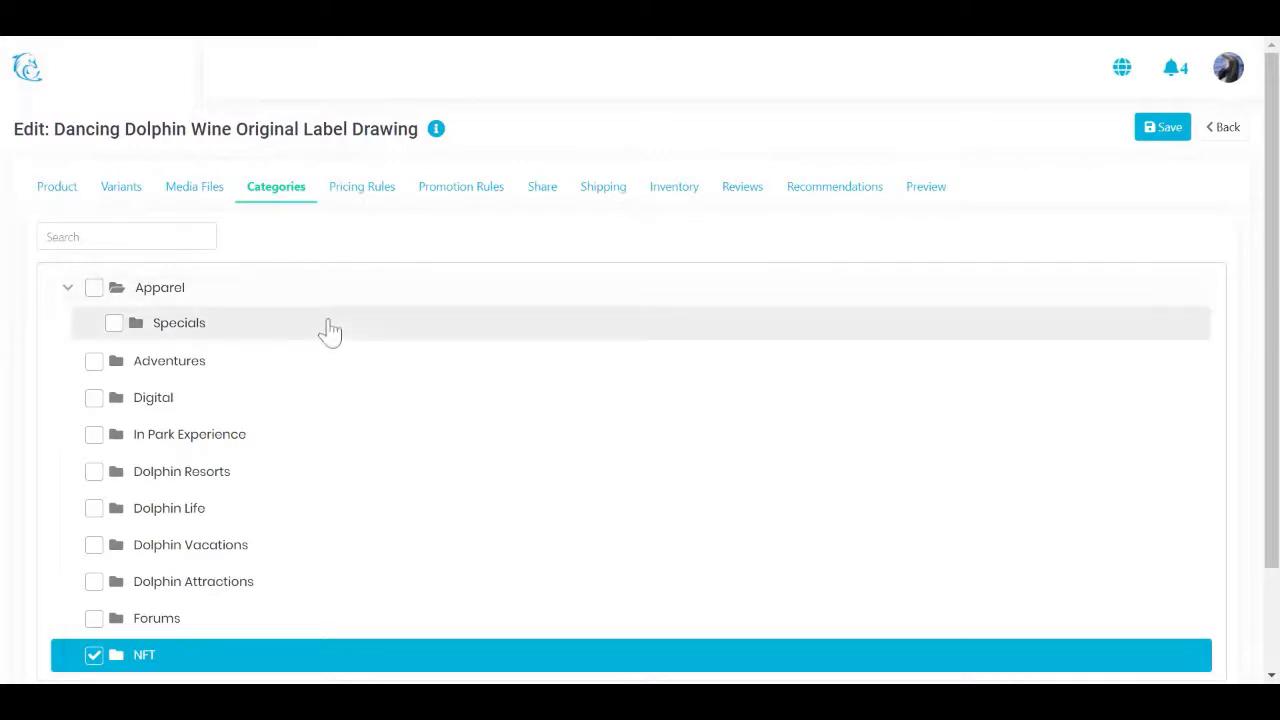
# Step: Confirm the NFT category is ticked, then view the single 1,000 USD purchase pricing rule
pyautogui.scroll(-1, 326, 331)
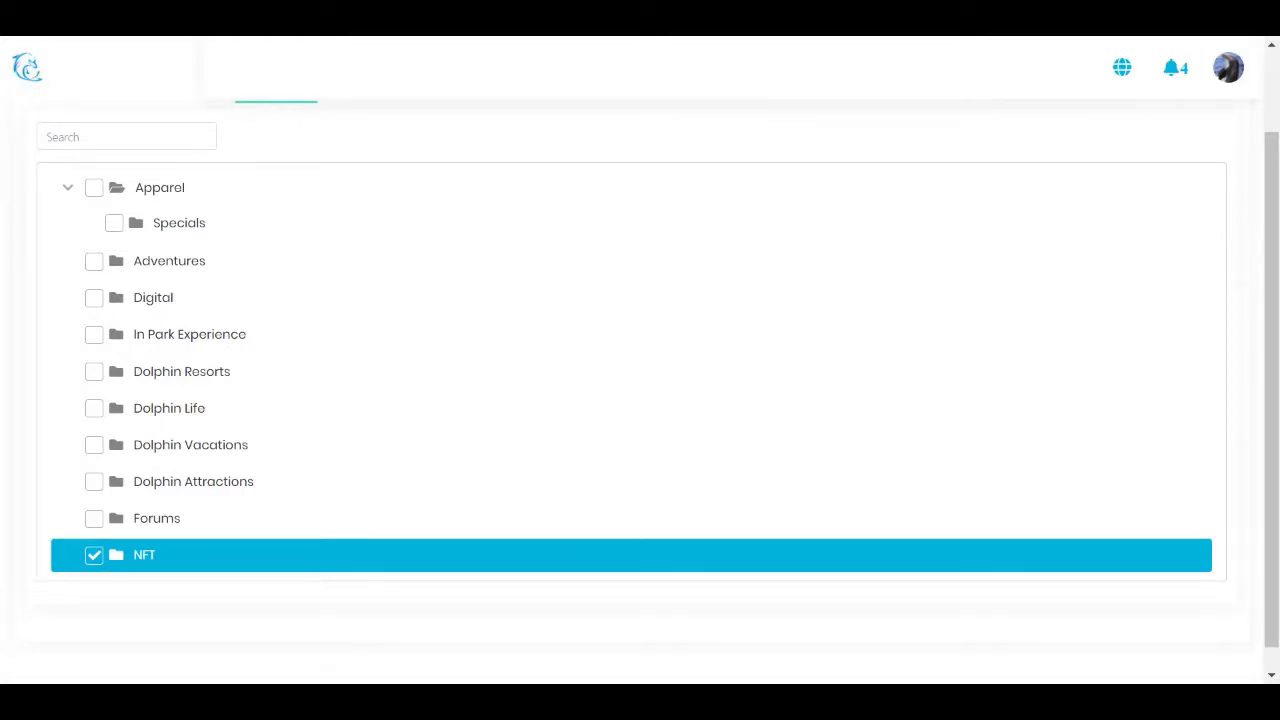
pyautogui.scroll(1, 383, 355)
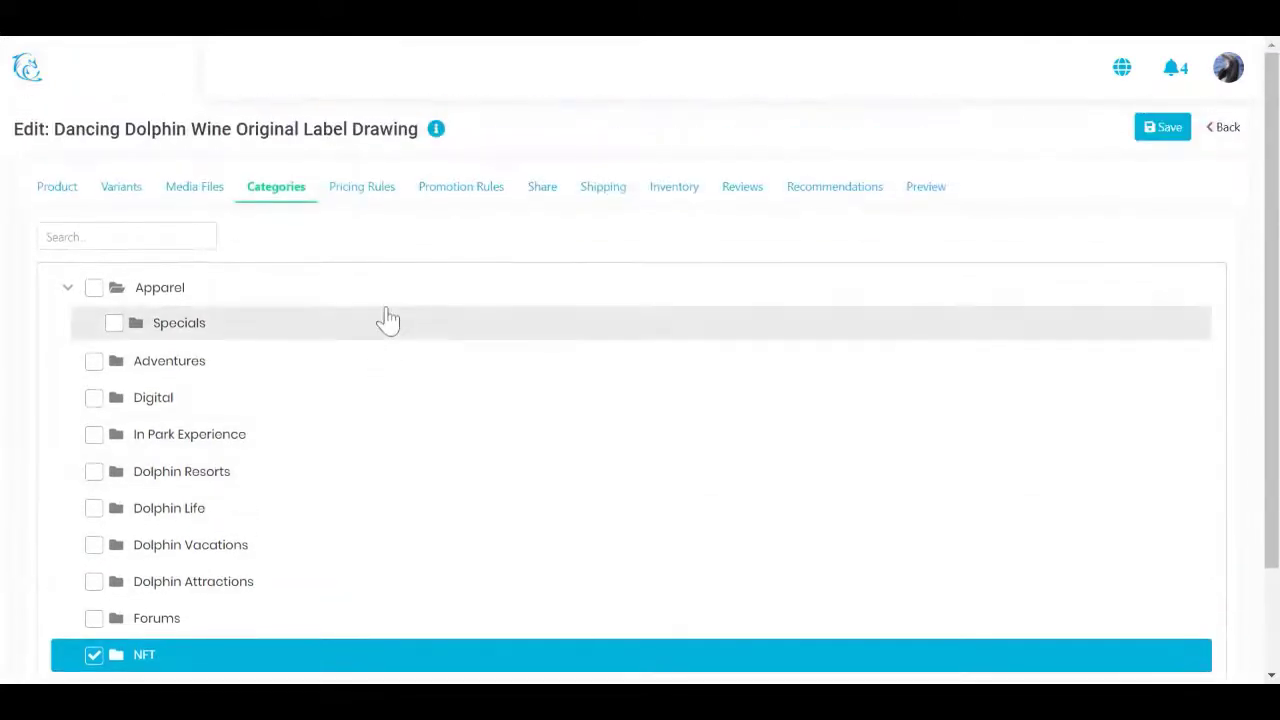
pyautogui.click(376, 196)
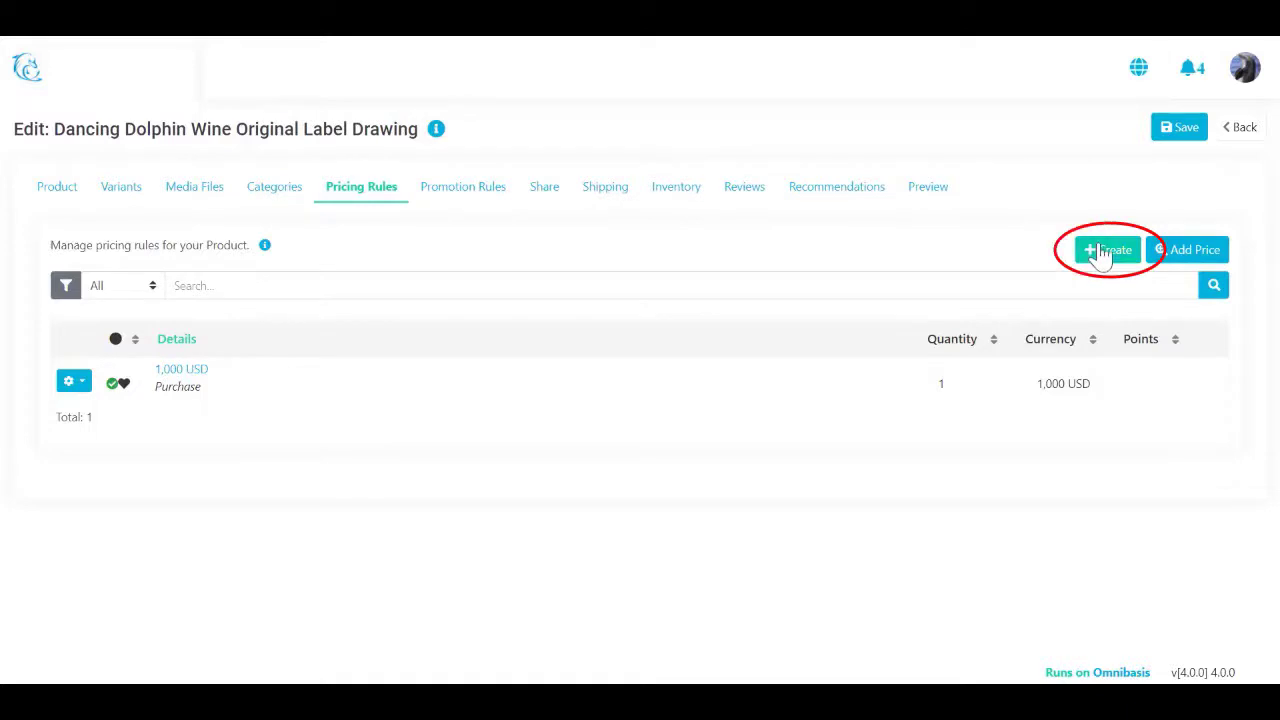
# Step: Inspect the 1,000 USD purchase rule and the buyer preview, then return to the Products list
pyautogui.click(190, 377)
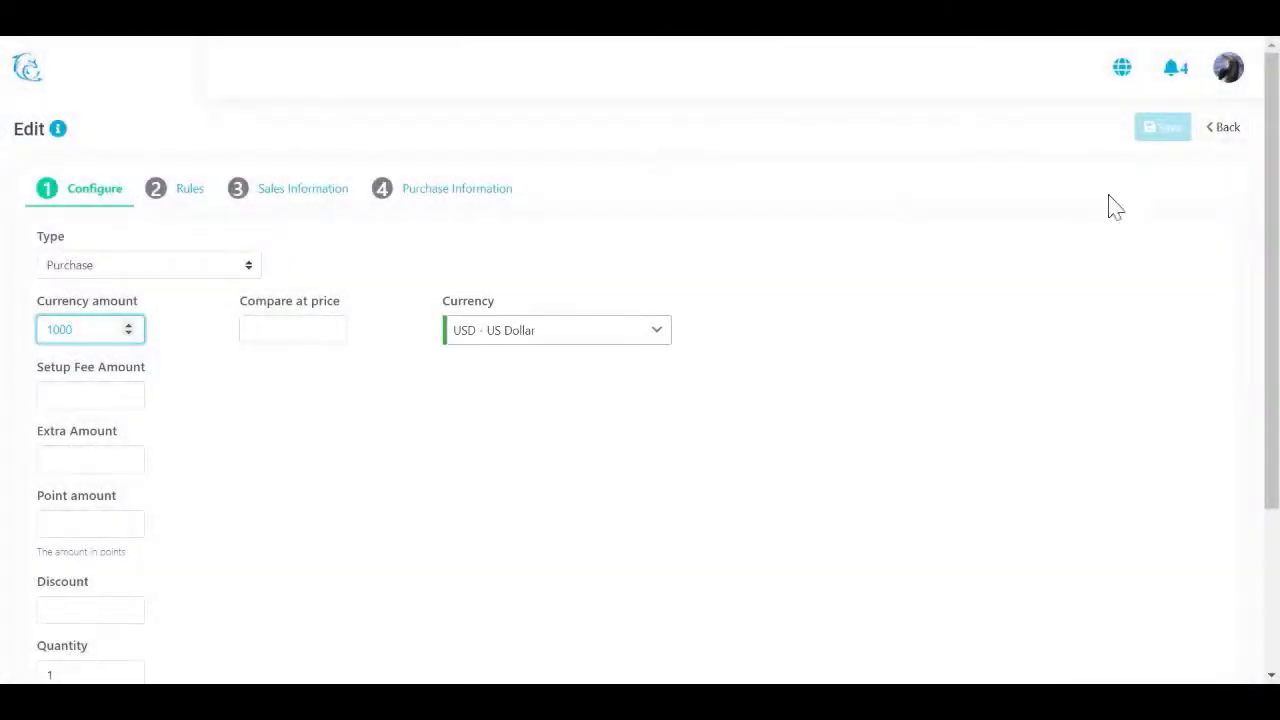
pyautogui.click(1203, 135)
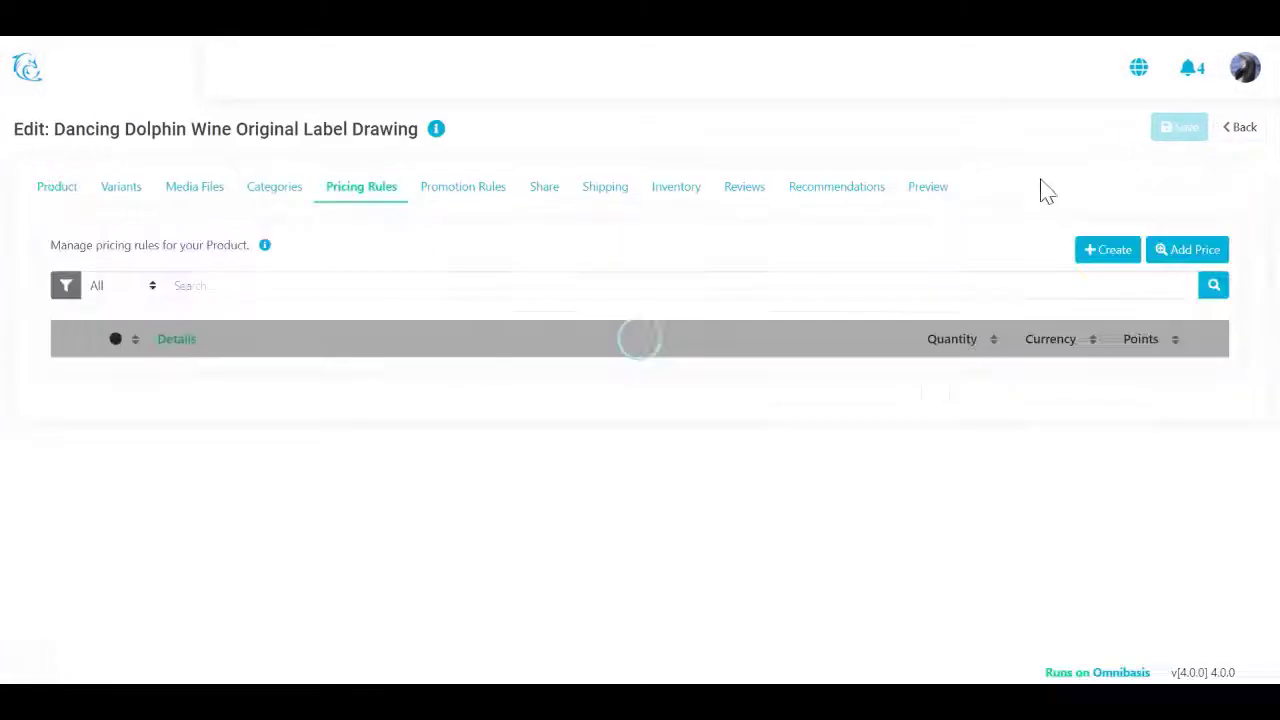
pyautogui.click(922, 190)
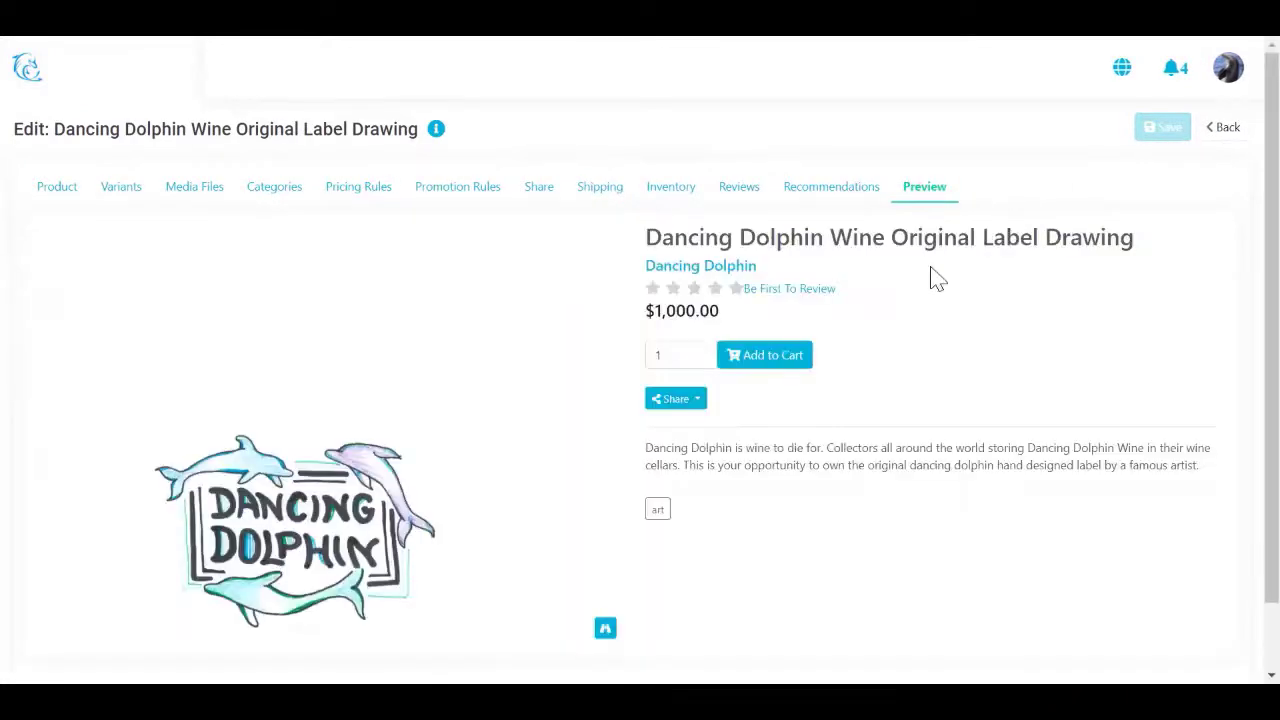
pyautogui.click(1219, 132)
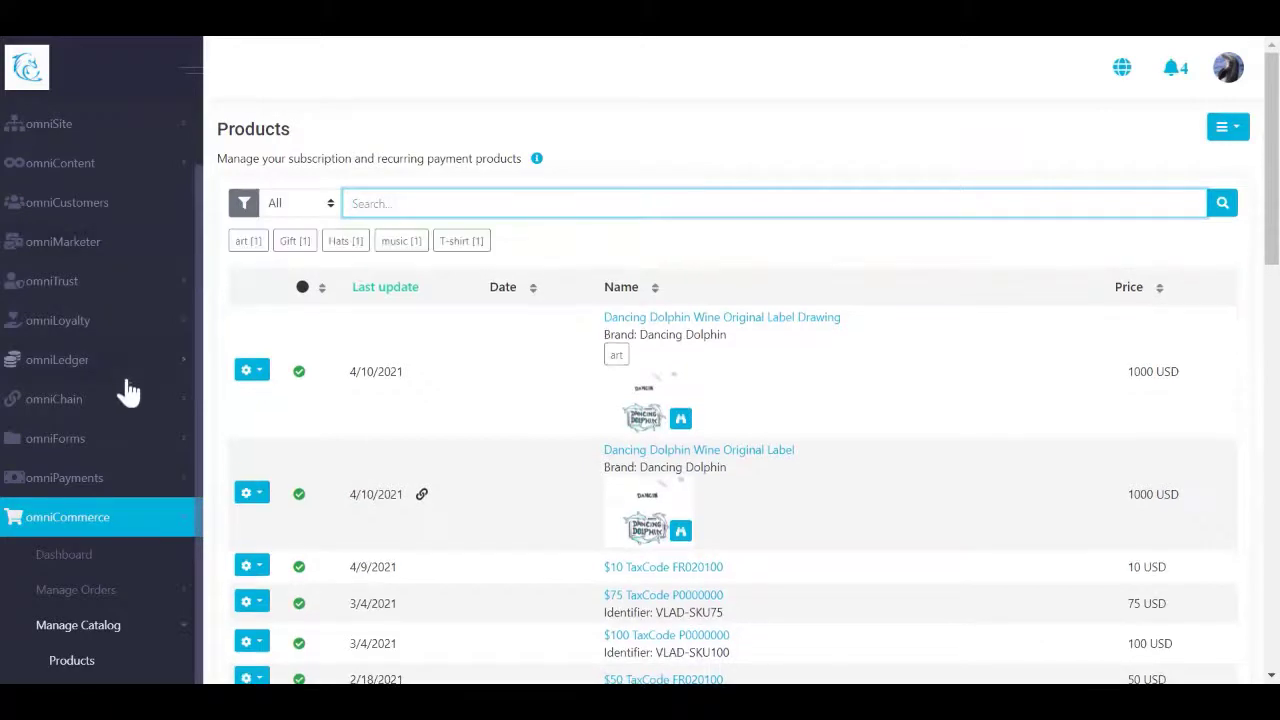
# Step: Open omniChain Blockchain Setup > Assets Definition and start a blank new product token definition
pyautogui.scroll(-1, 128, 390)
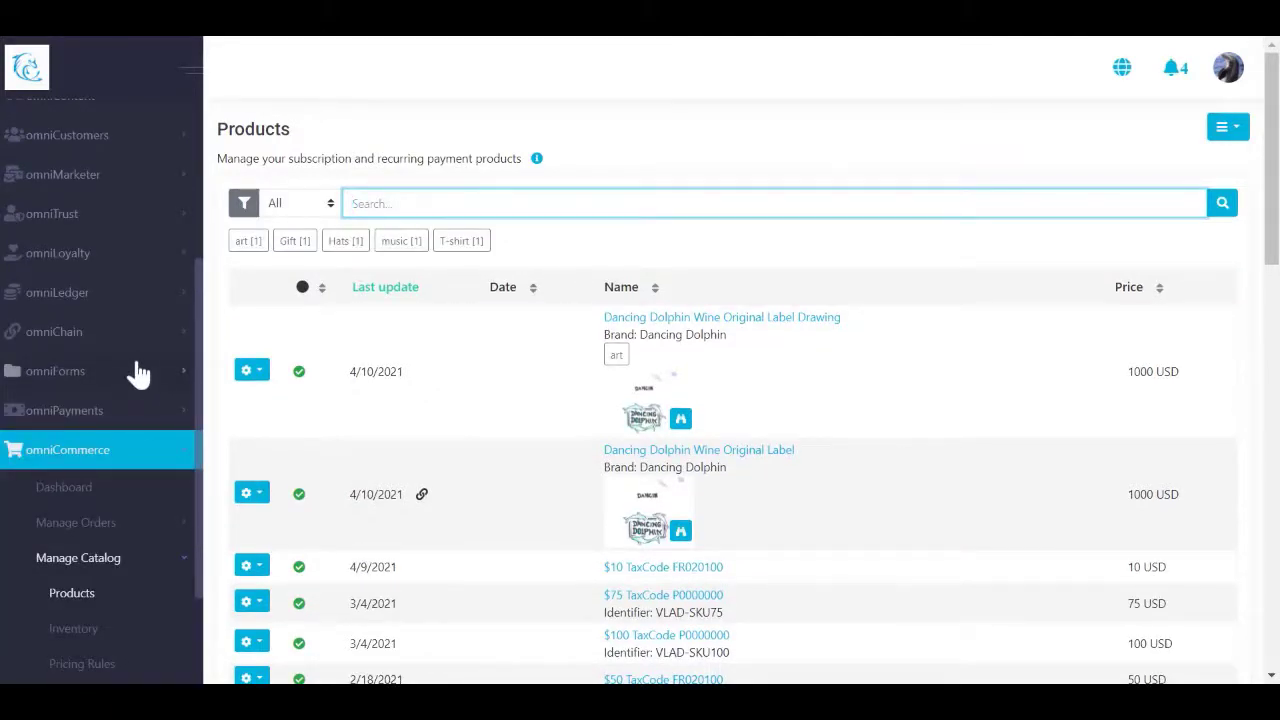
pyautogui.click(147, 341)
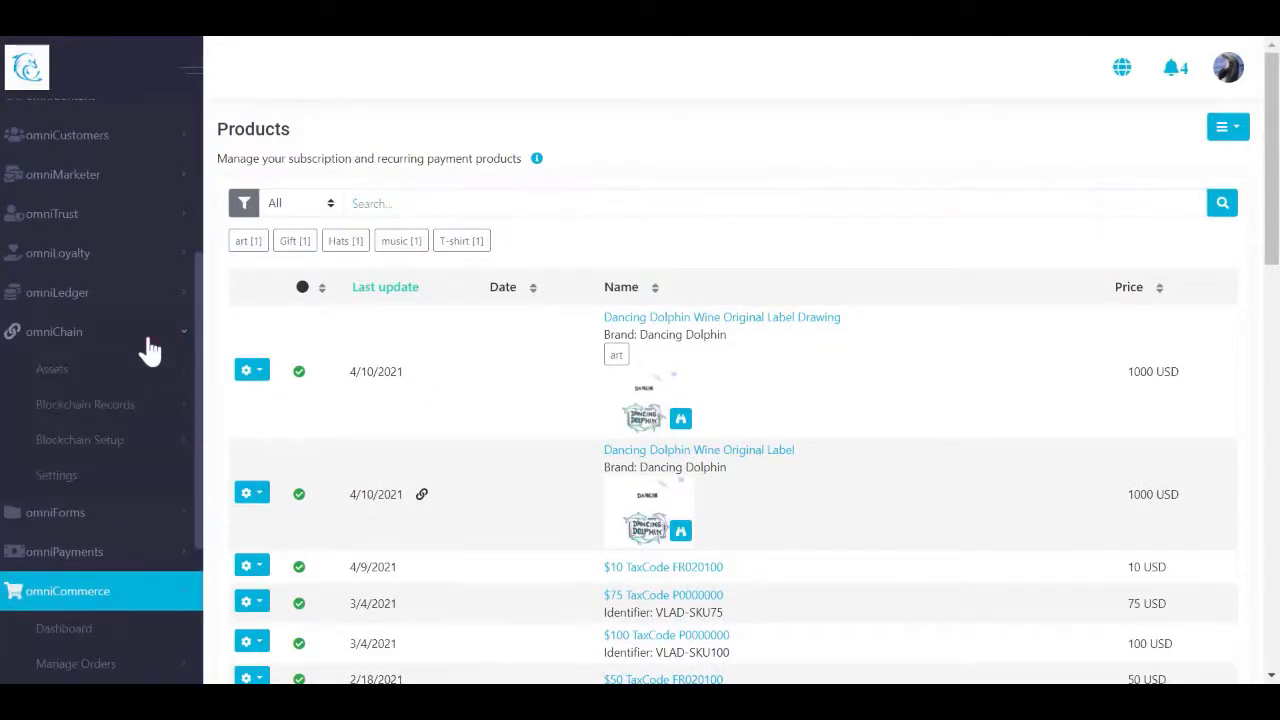
pyautogui.click(172, 450)
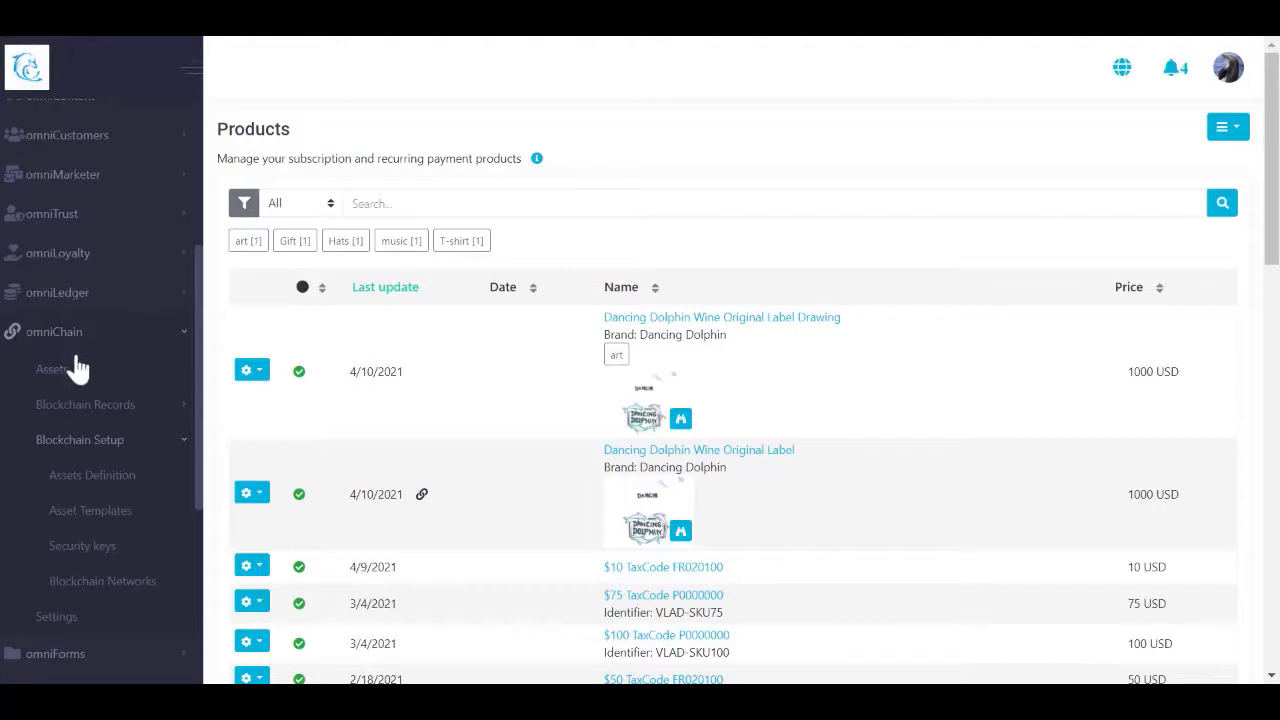
pyautogui.click(104, 478)
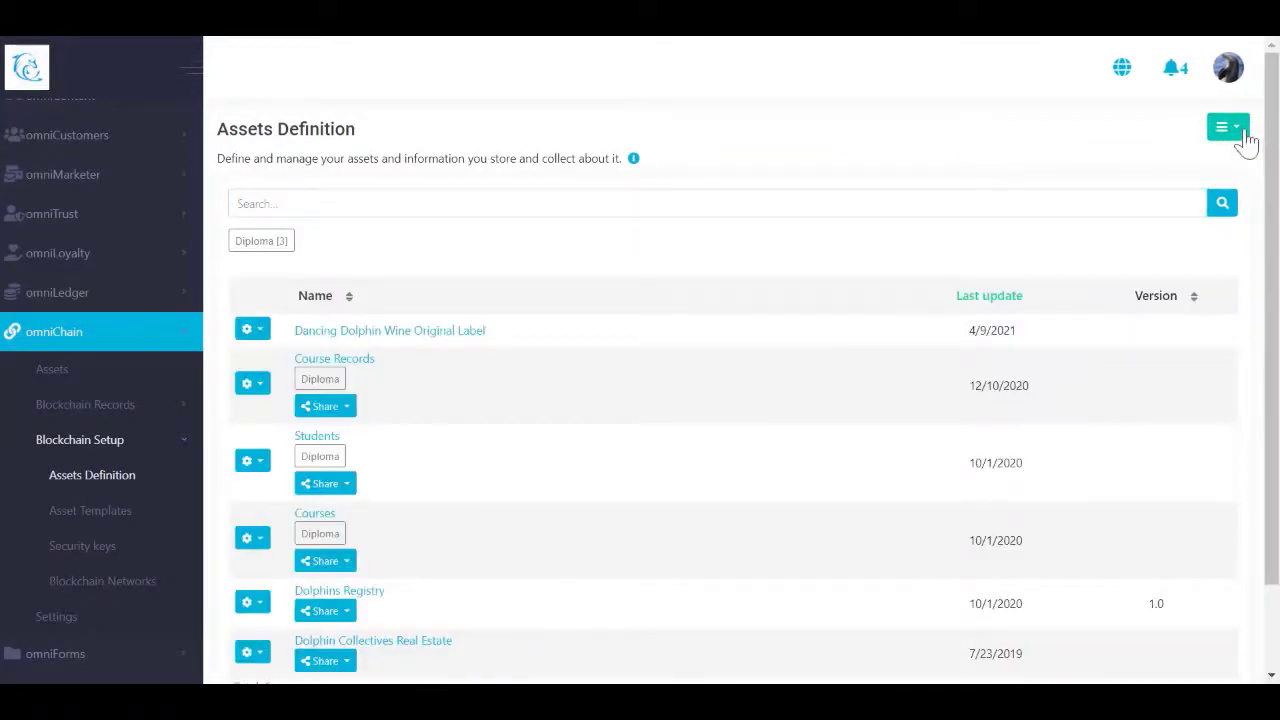
pyautogui.click(1233, 138)
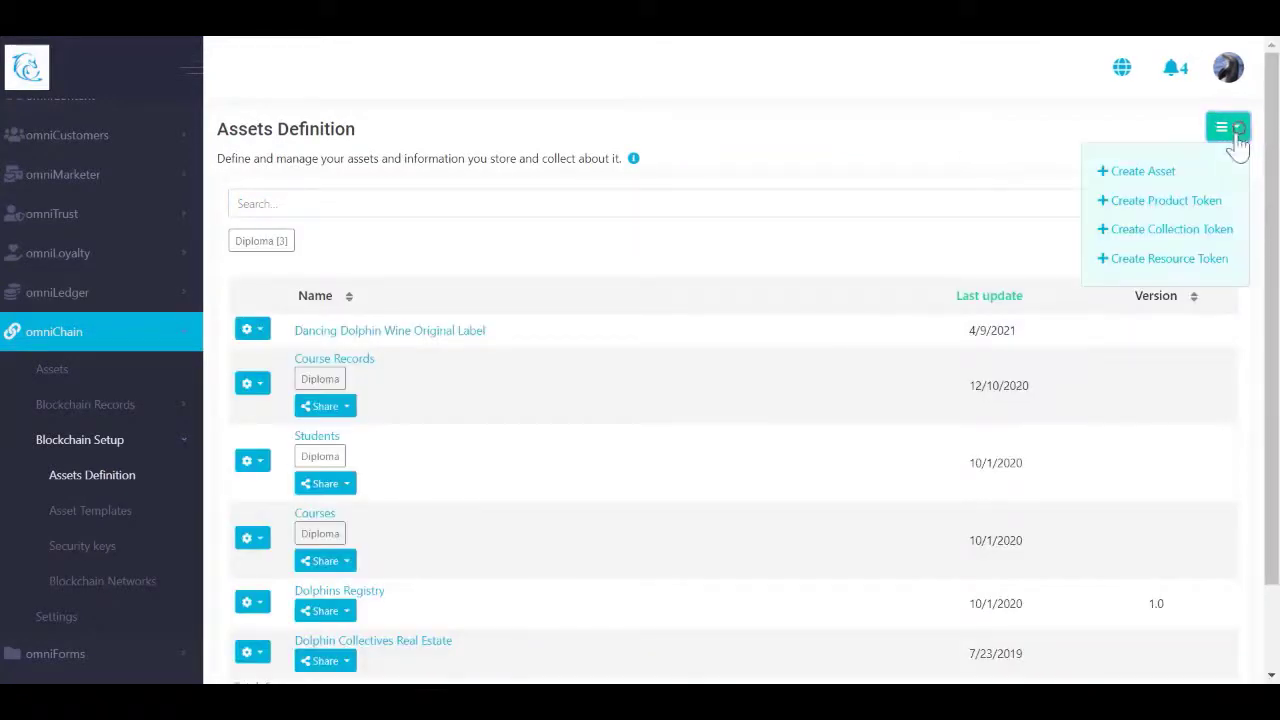
pyautogui.click(1195, 205)
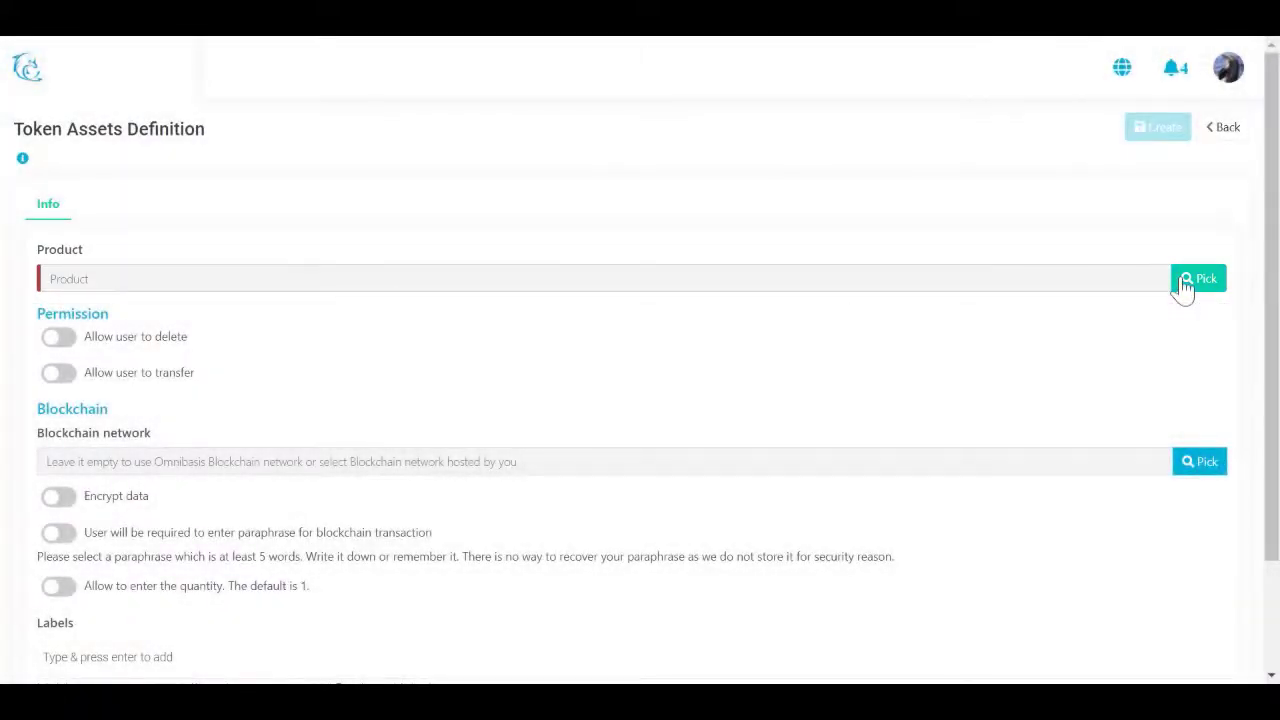
# Step: Link the token to Dancing Dolphin Wine Original Label Drawing, allowing transfer and requiring a paraphrase
pyautogui.click(1186, 284)
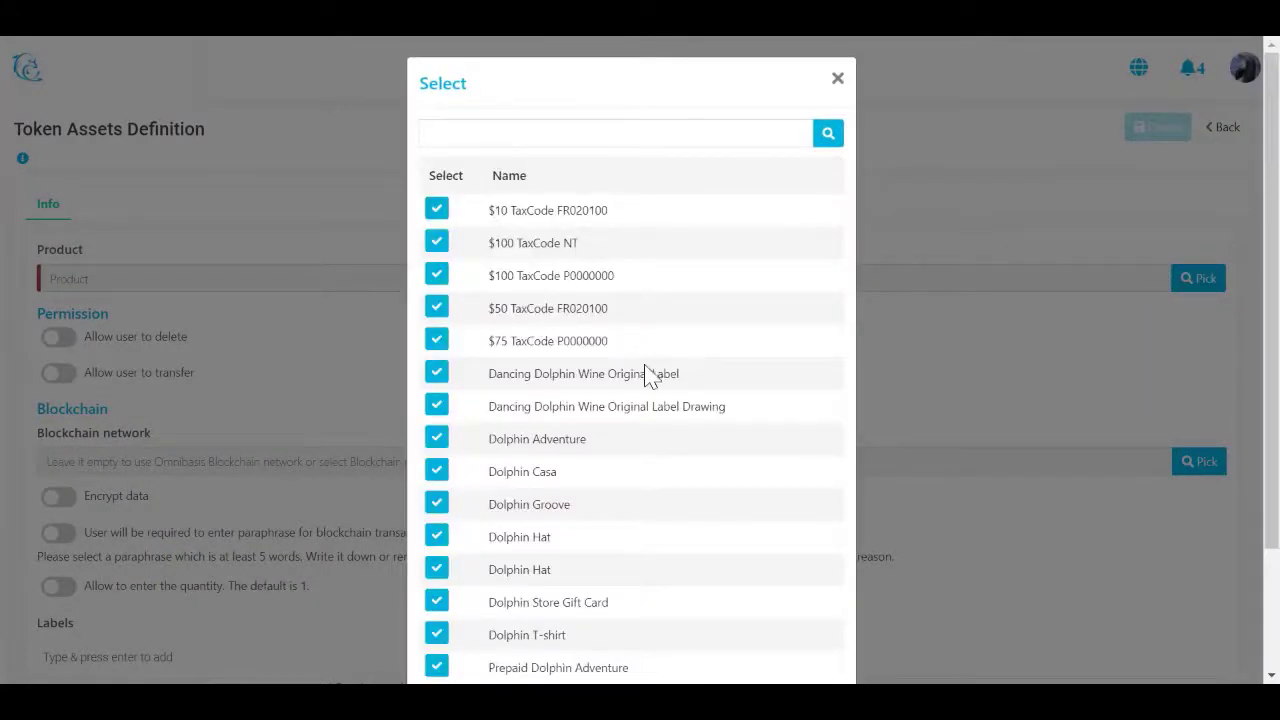
pyautogui.click(440, 410)
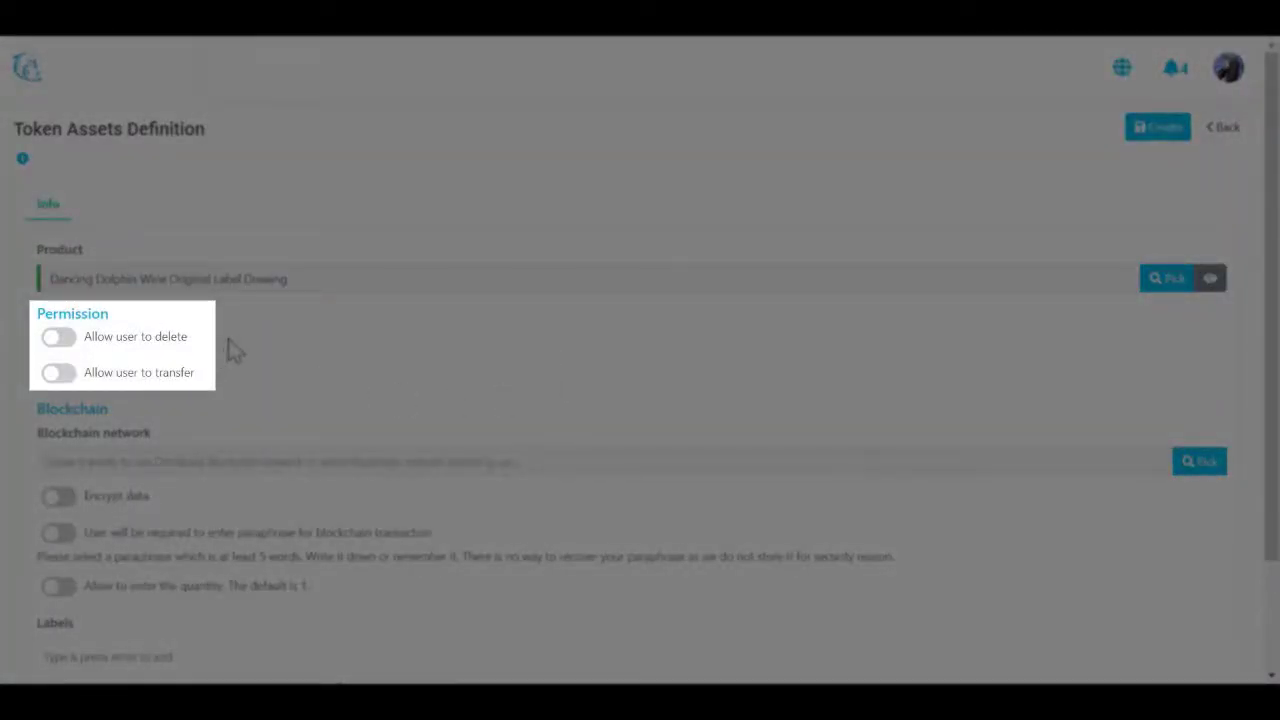
pyautogui.click(58, 373)
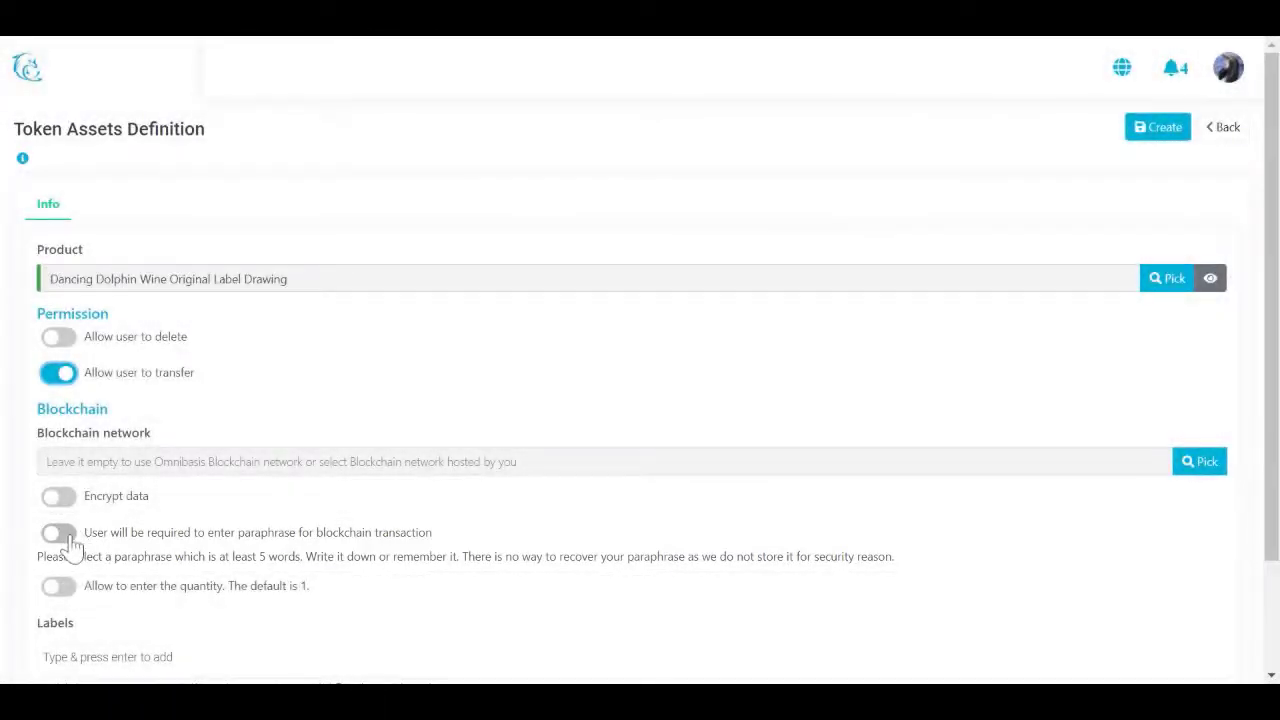
pyautogui.click(66, 536)
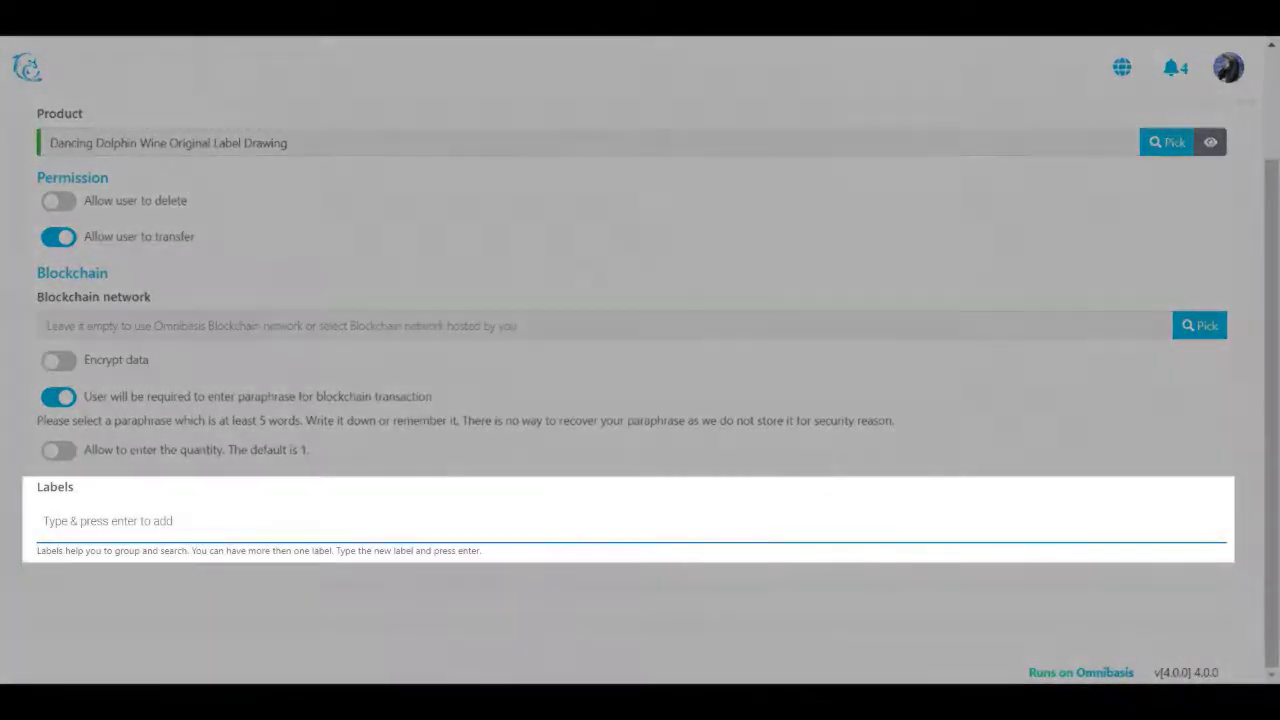
# Step: Add the label 'art' and create the token asset definition
pyautogui.write('art')
pyautogui.press('Return')
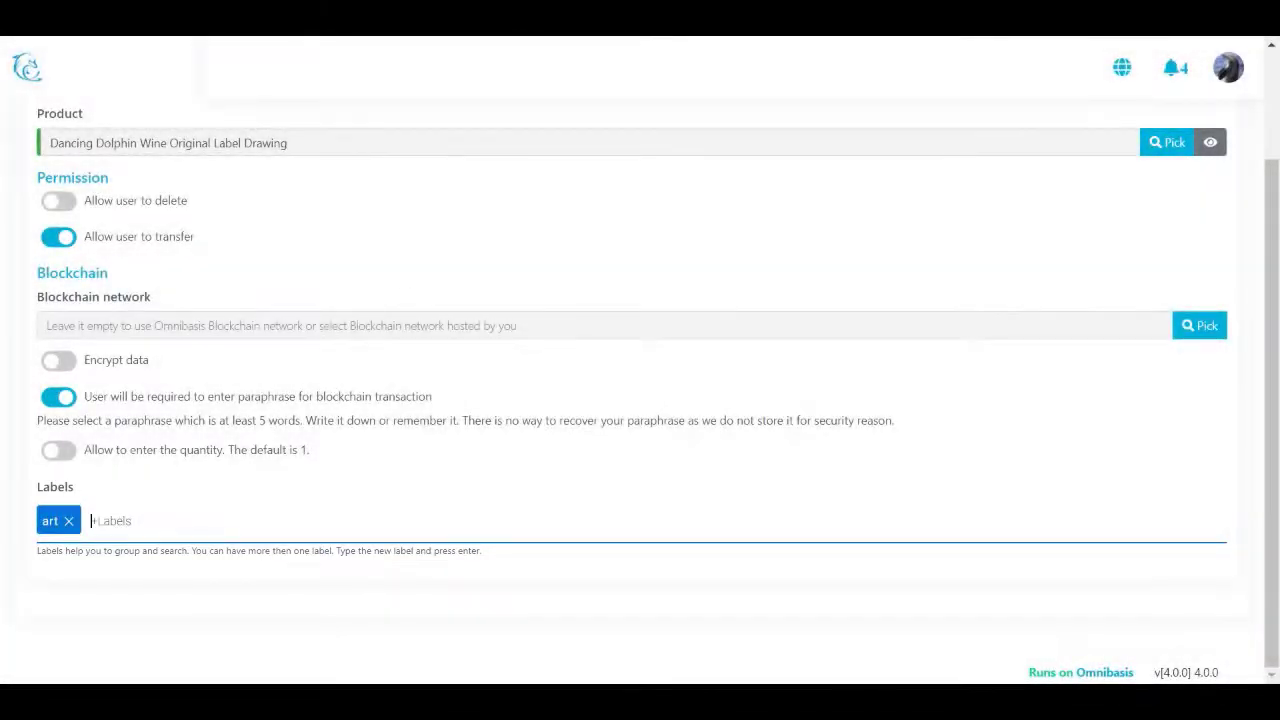
pyautogui.scroll(2, 814, 586)
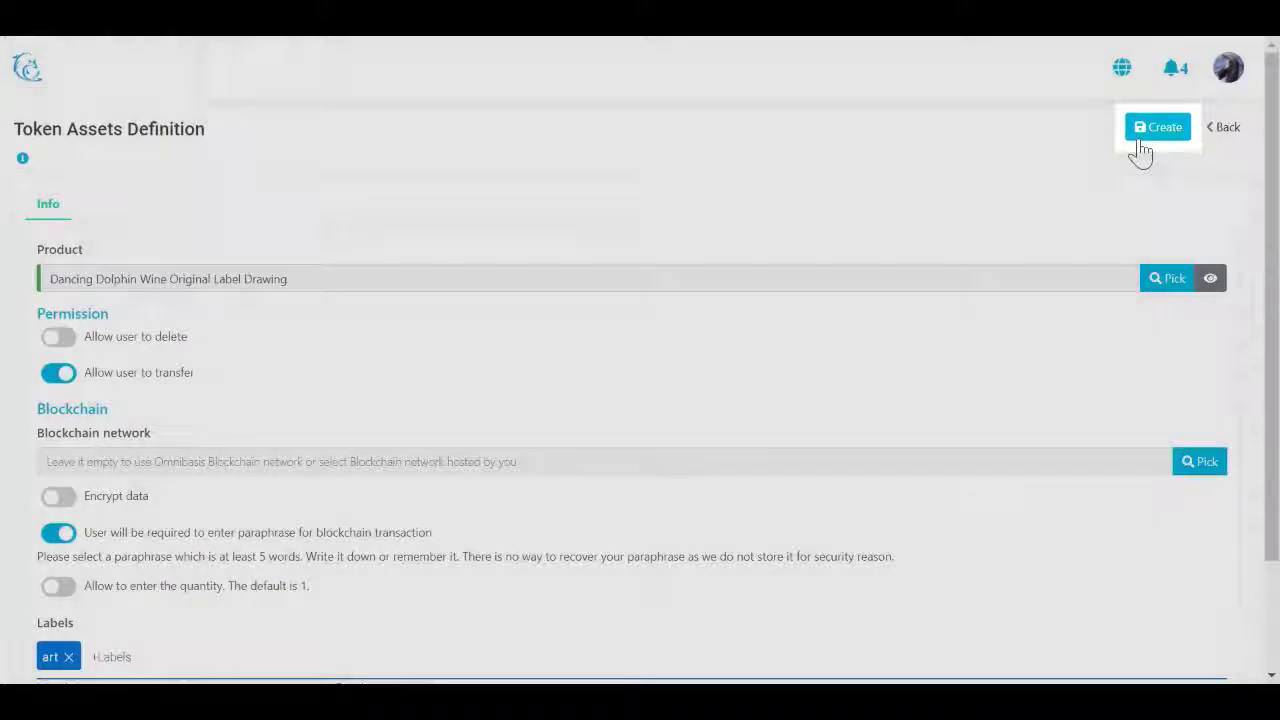
pyautogui.click(1140, 138)
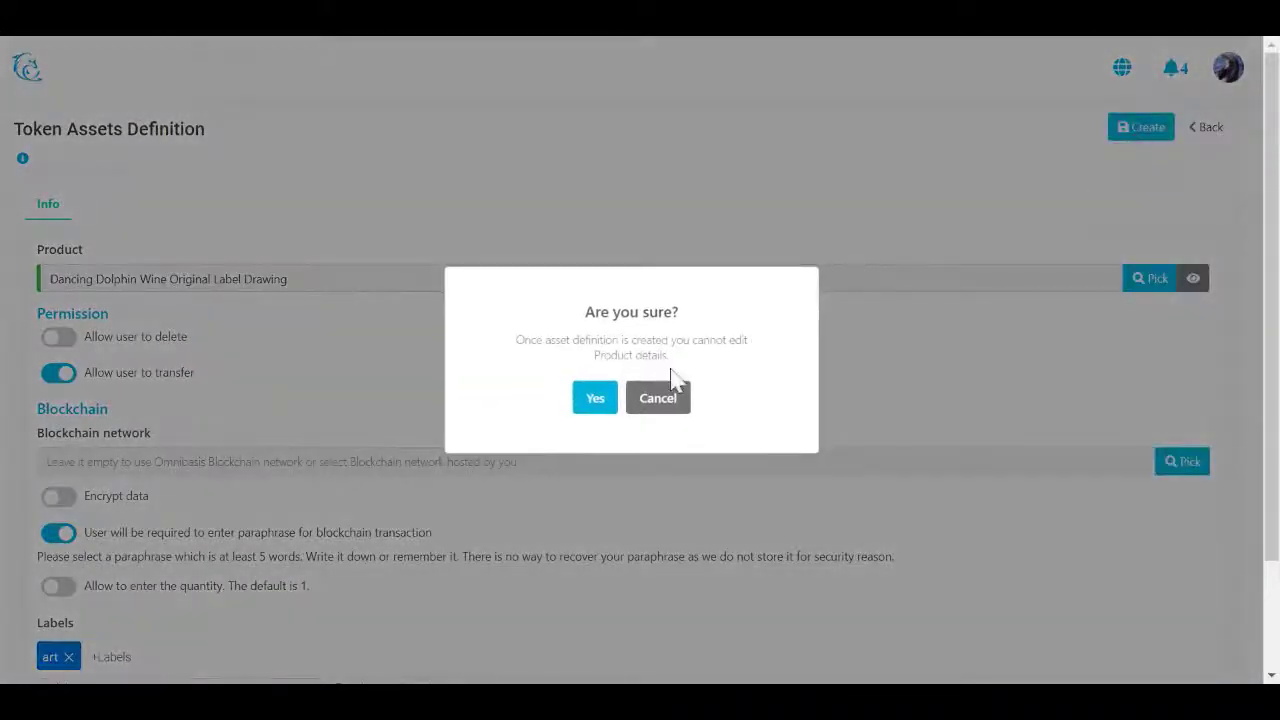
# Step: Confirm the definition, enter the token paraphrase, and record the token on the blockchain
pyautogui.click(603, 408)
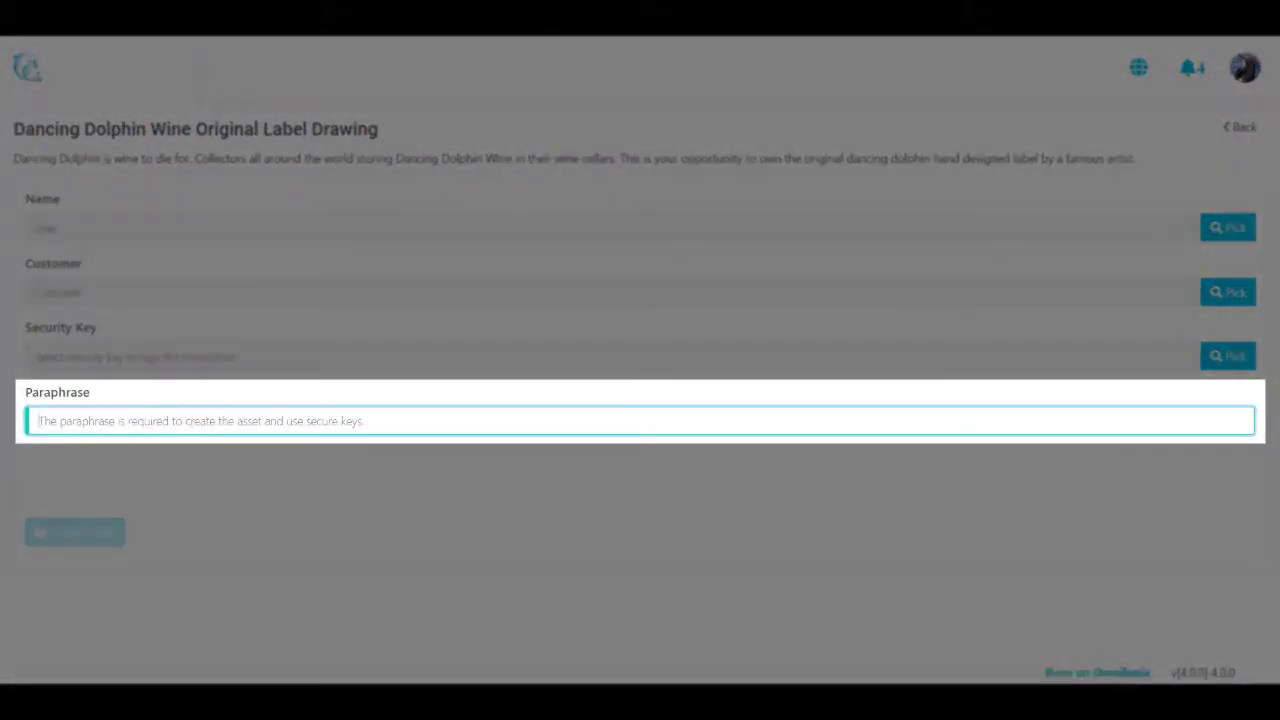
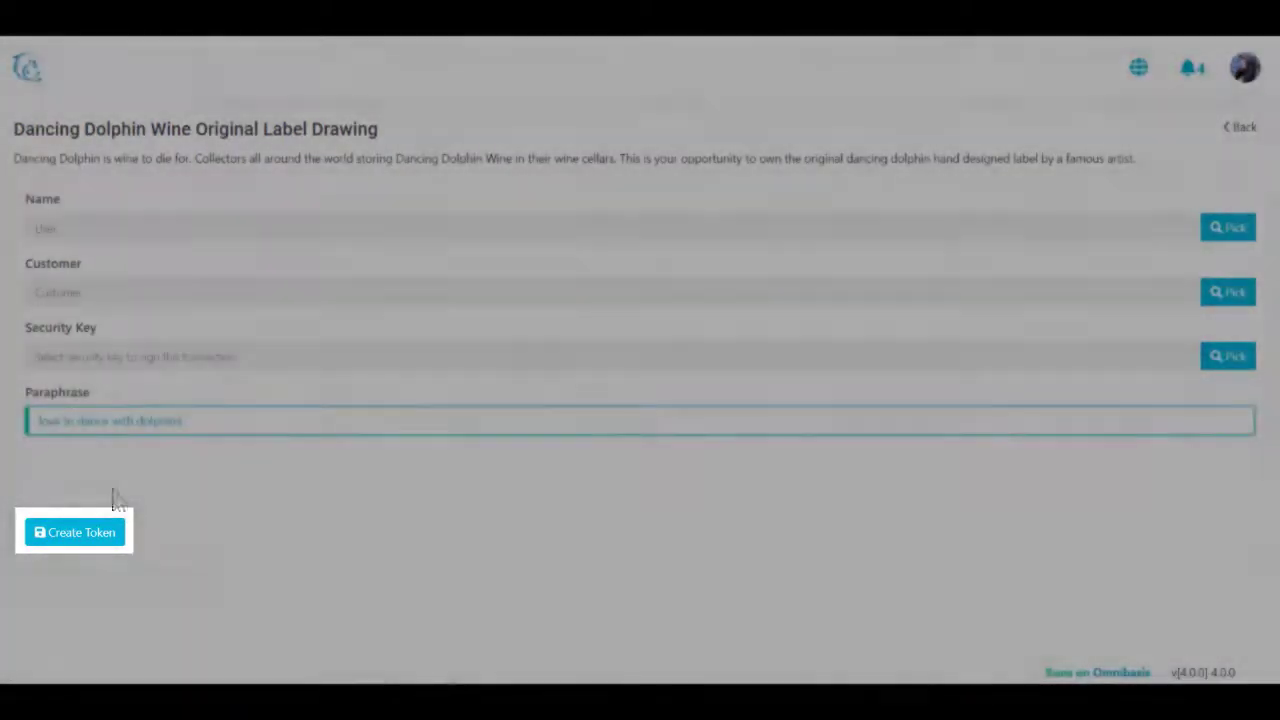
pyautogui.click(97, 535)
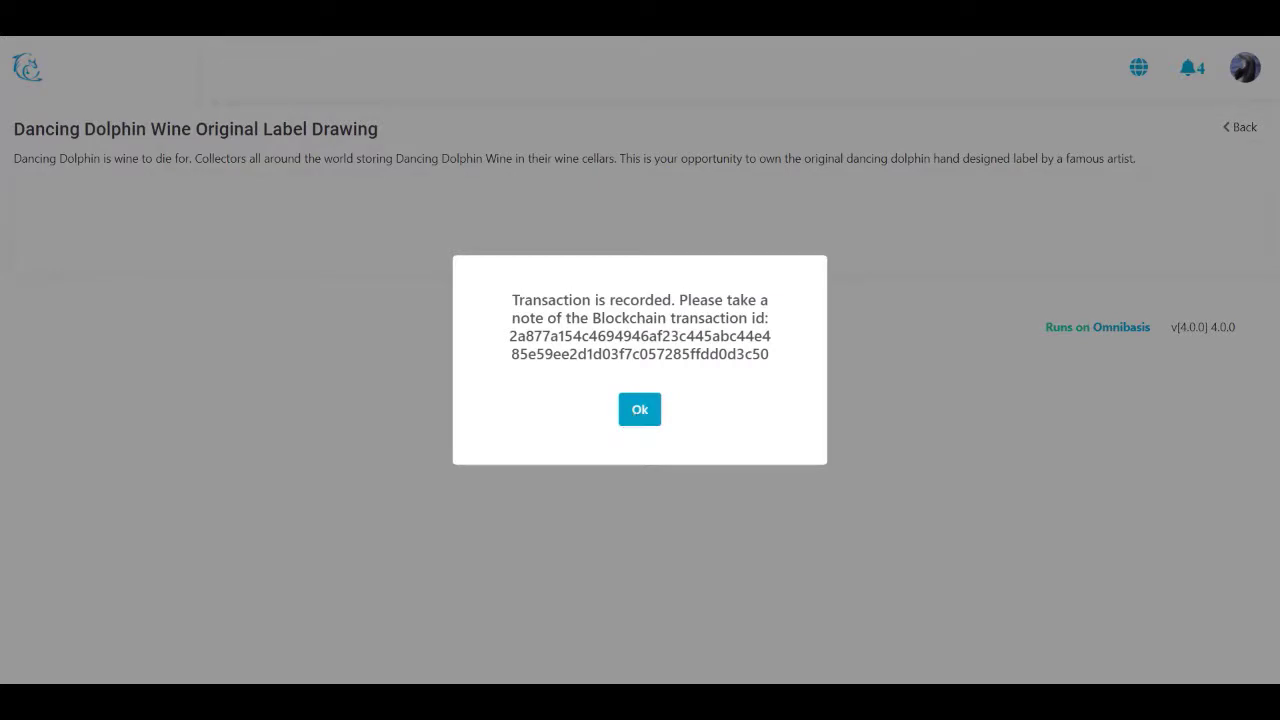
pyautogui.click(639, 410)
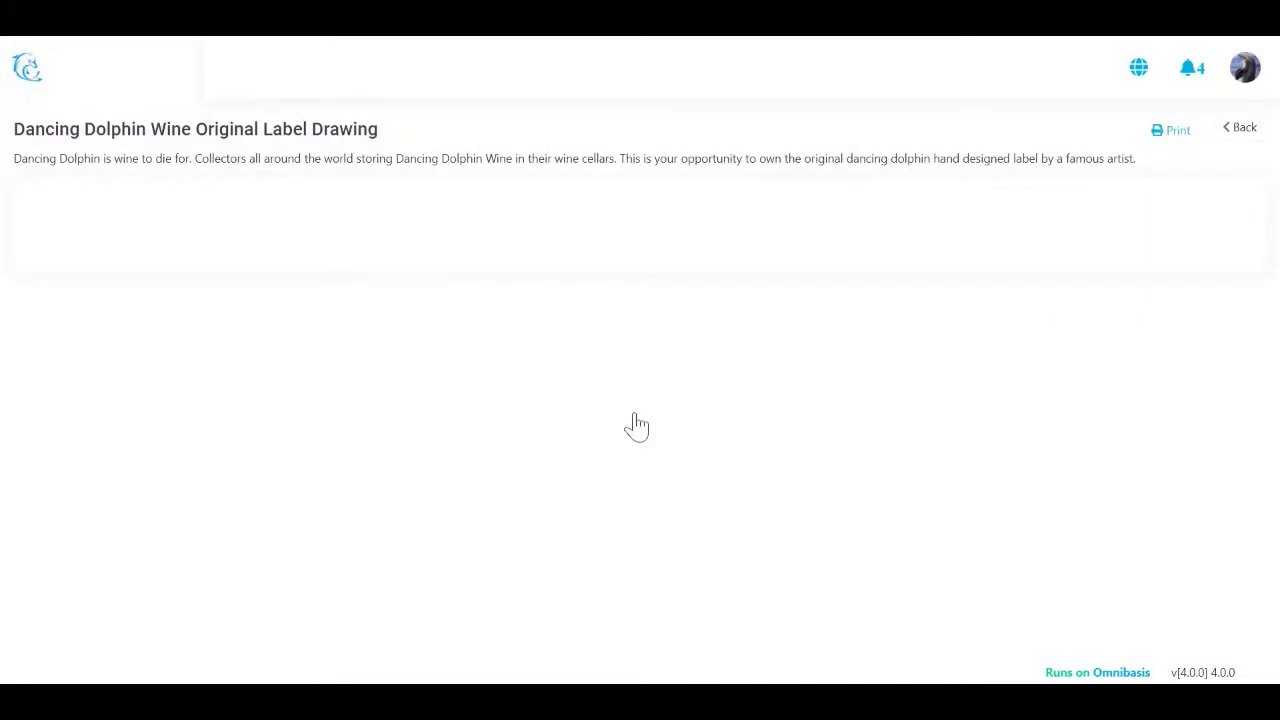
# Step: Return to the label drawing's asset list and open its single asset's blockchain record
pyautogui.click(1242, 130)
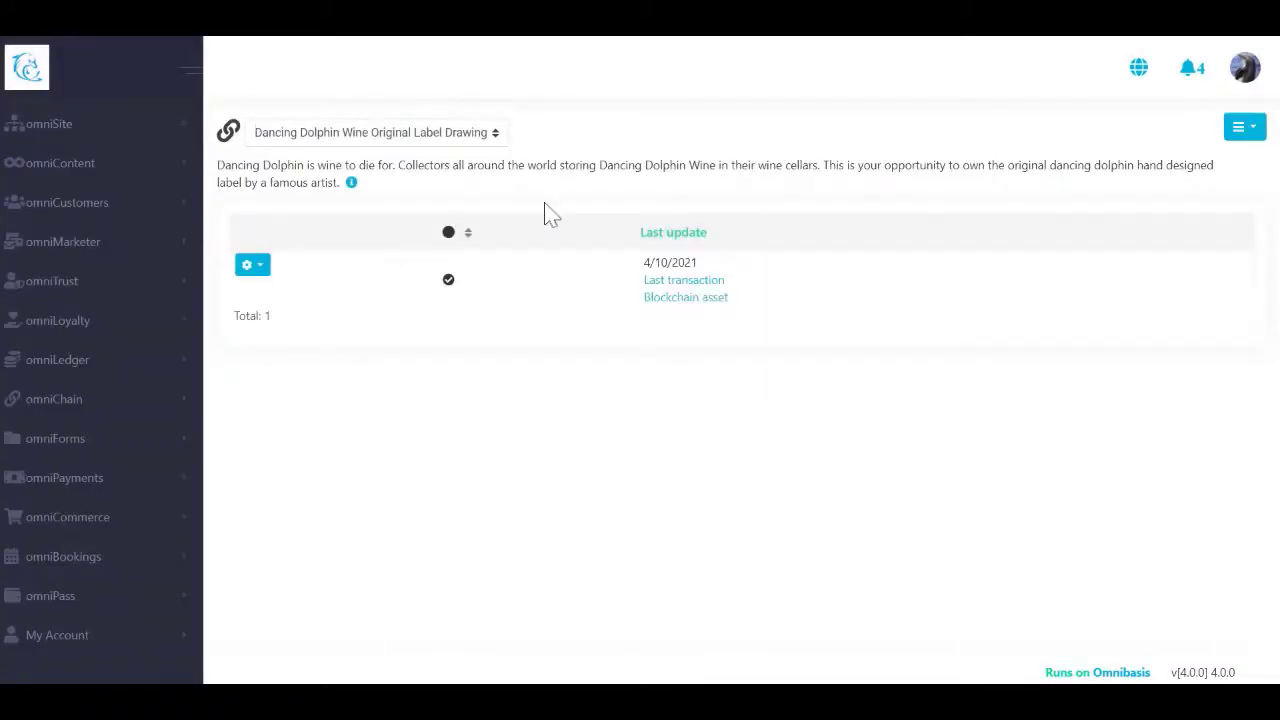
pyautogui.click(259, 270)
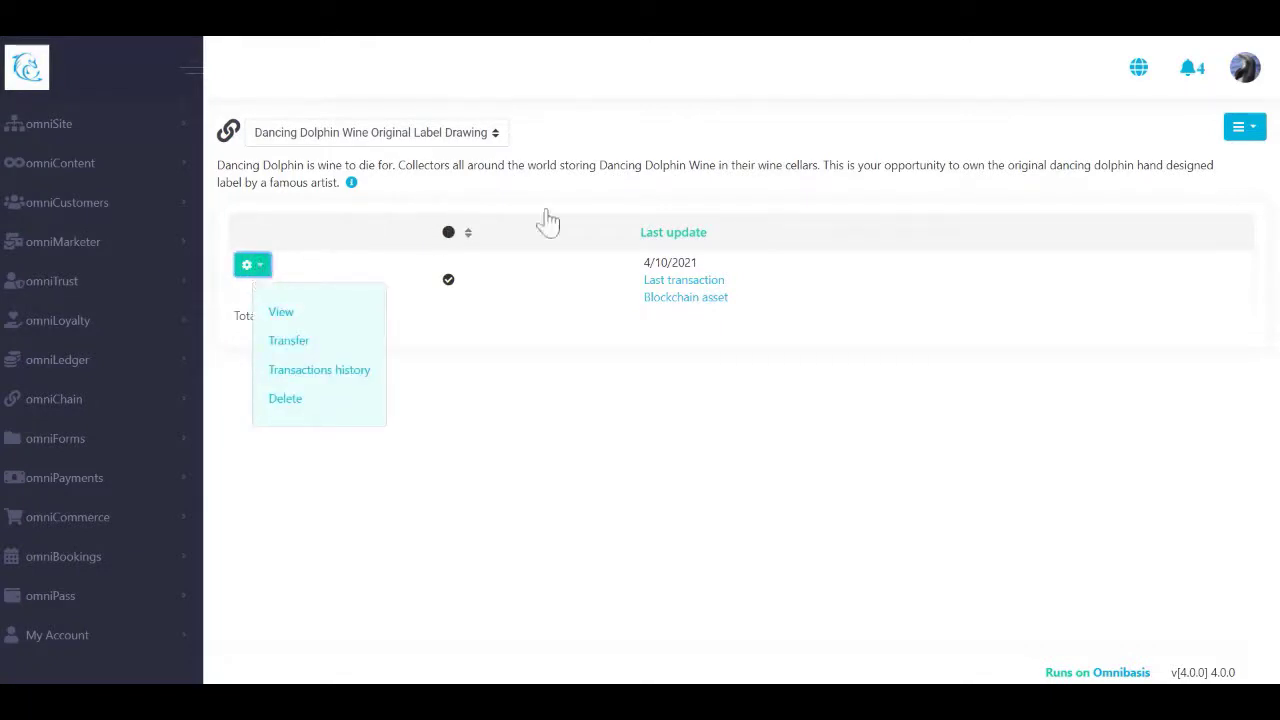
pyautogui.click(163, 404)
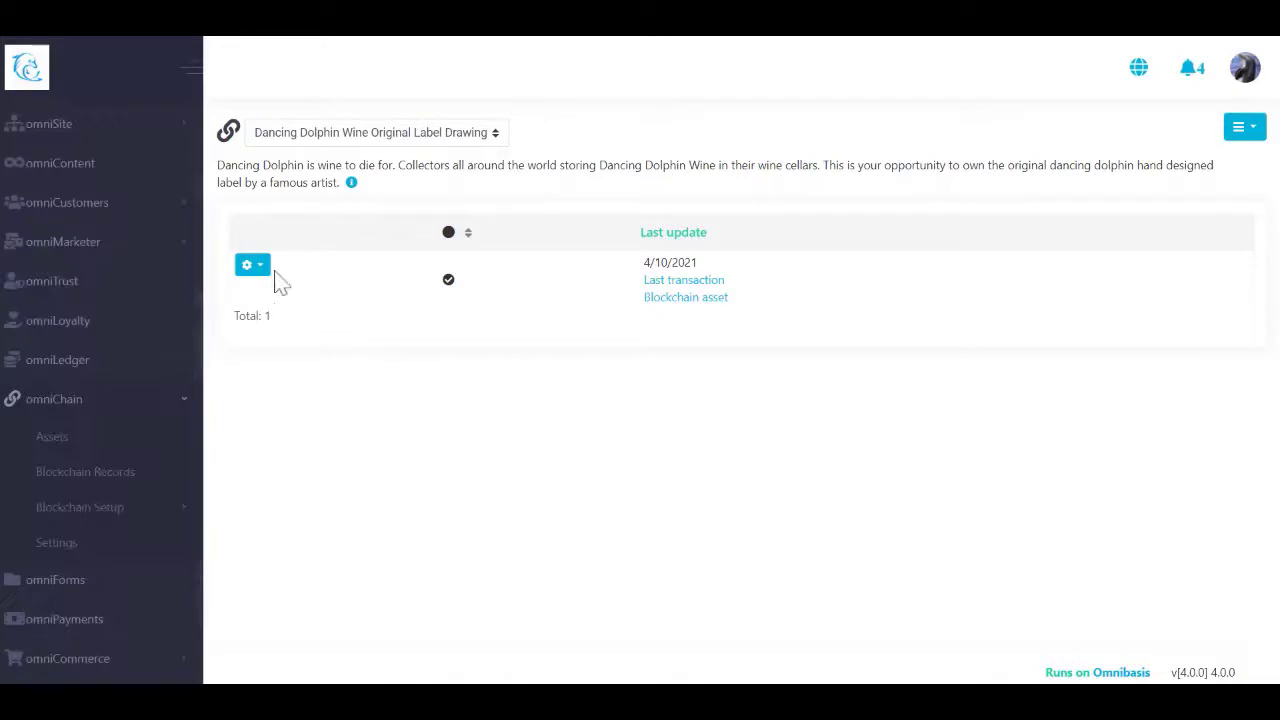
pyautogui.click(381, 136)
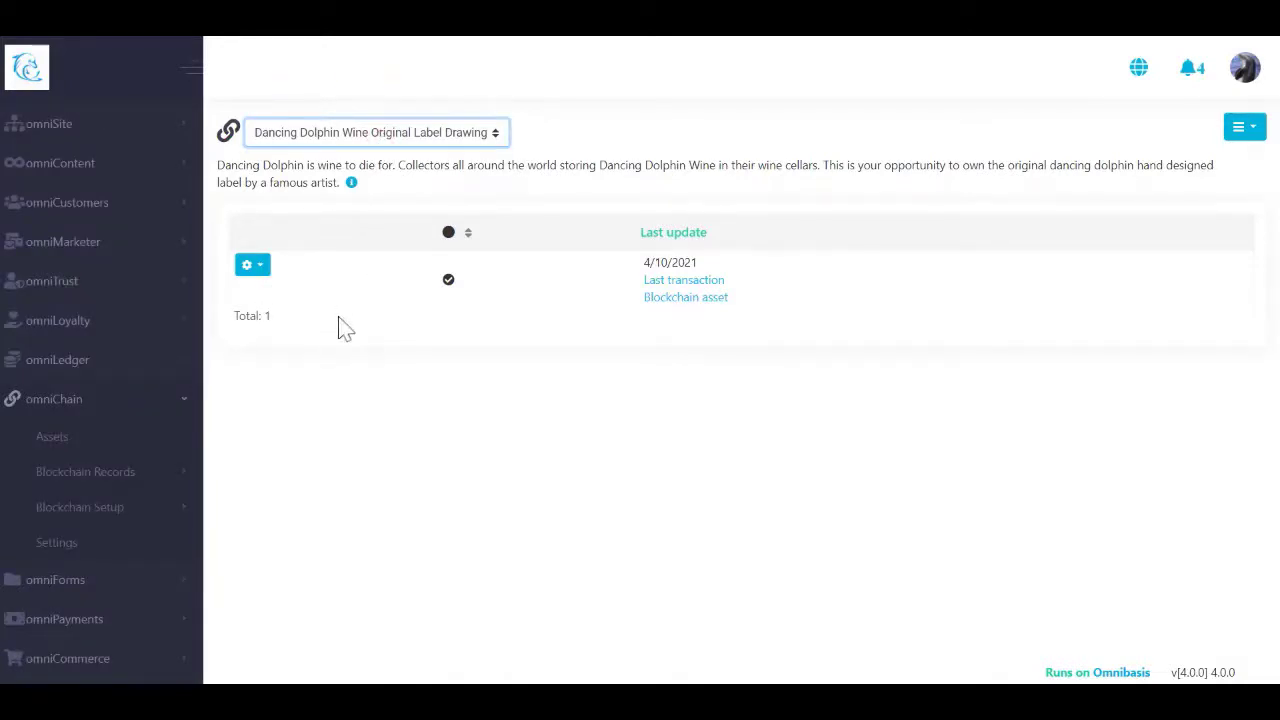
pyautogui.click(704, 324)
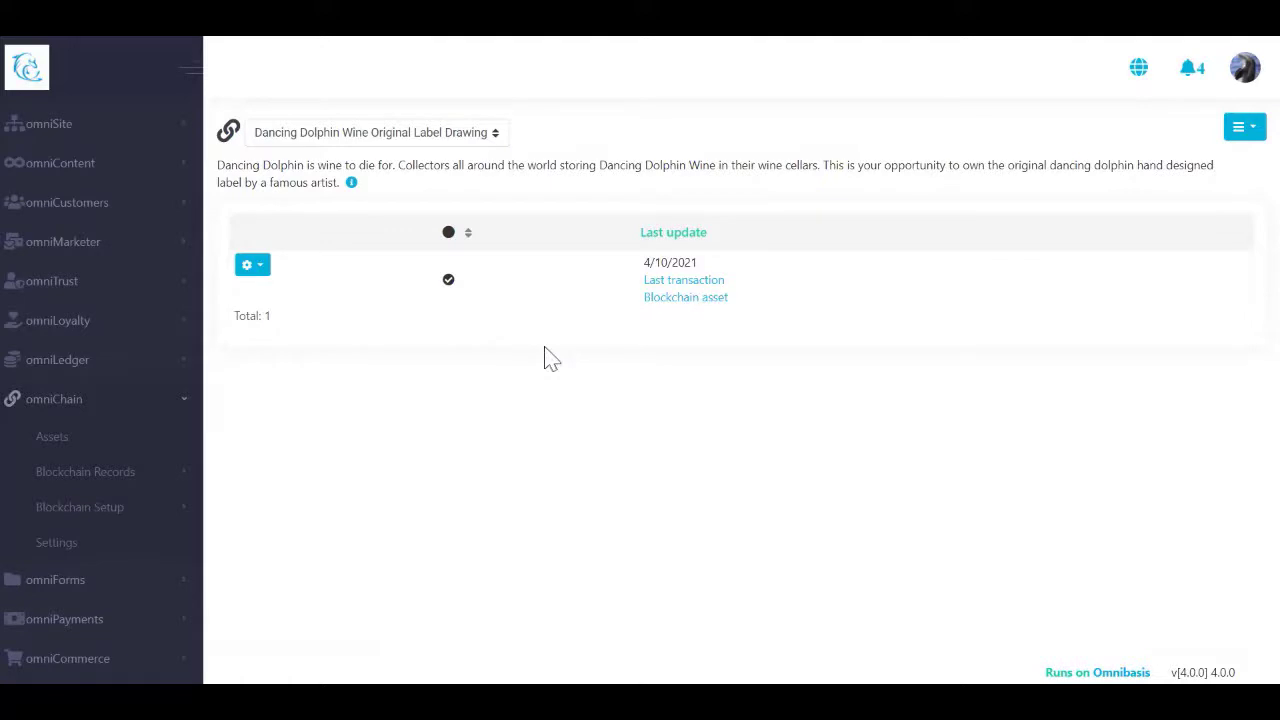
pyautogui.click(254, 268)
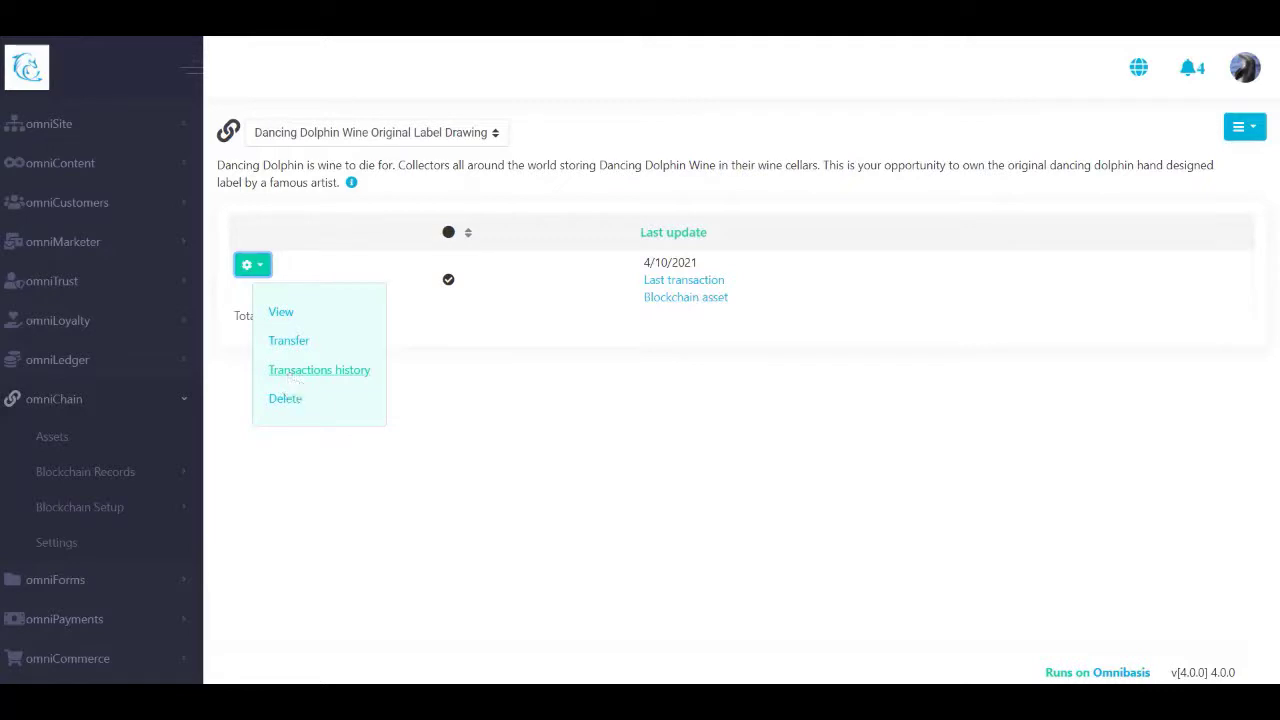
pyautogui.click(674, 300)
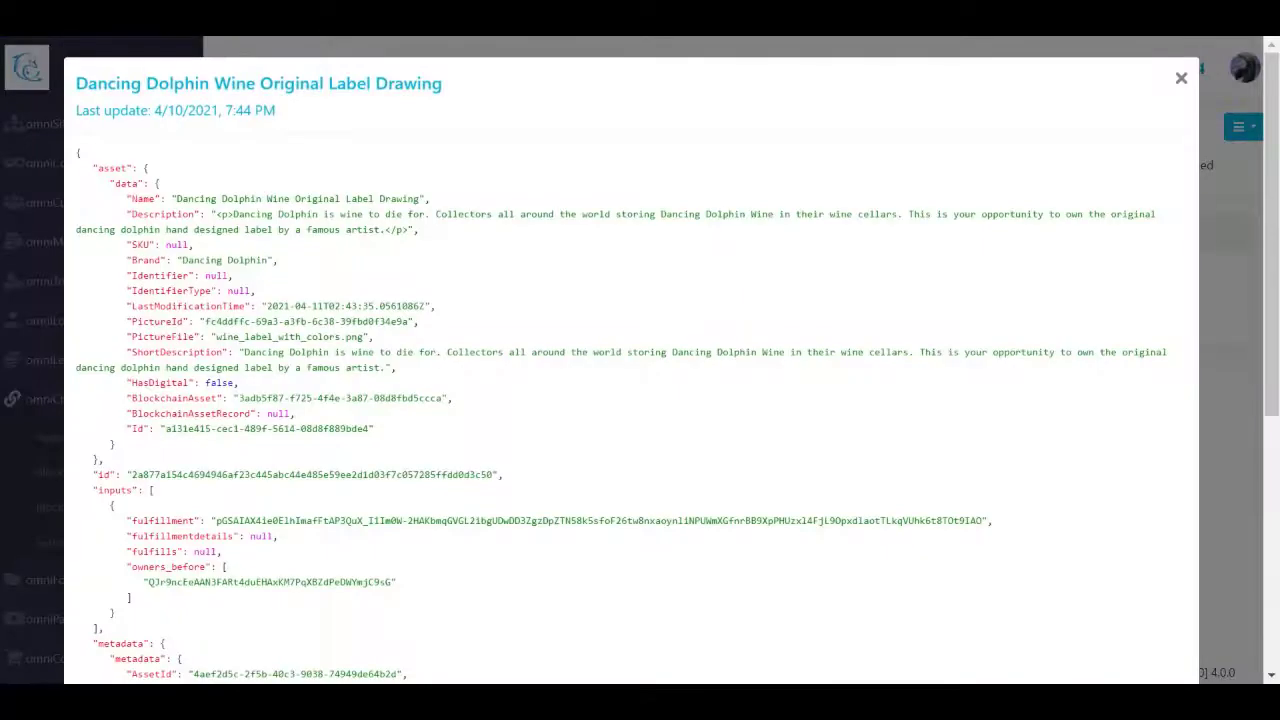
# Step: Inspect the CREATE operation and output amount in the blockchain asset record, then close it
pyautogui.moveTo(1275, 218); pyautogui.dragTo(1275, 463)
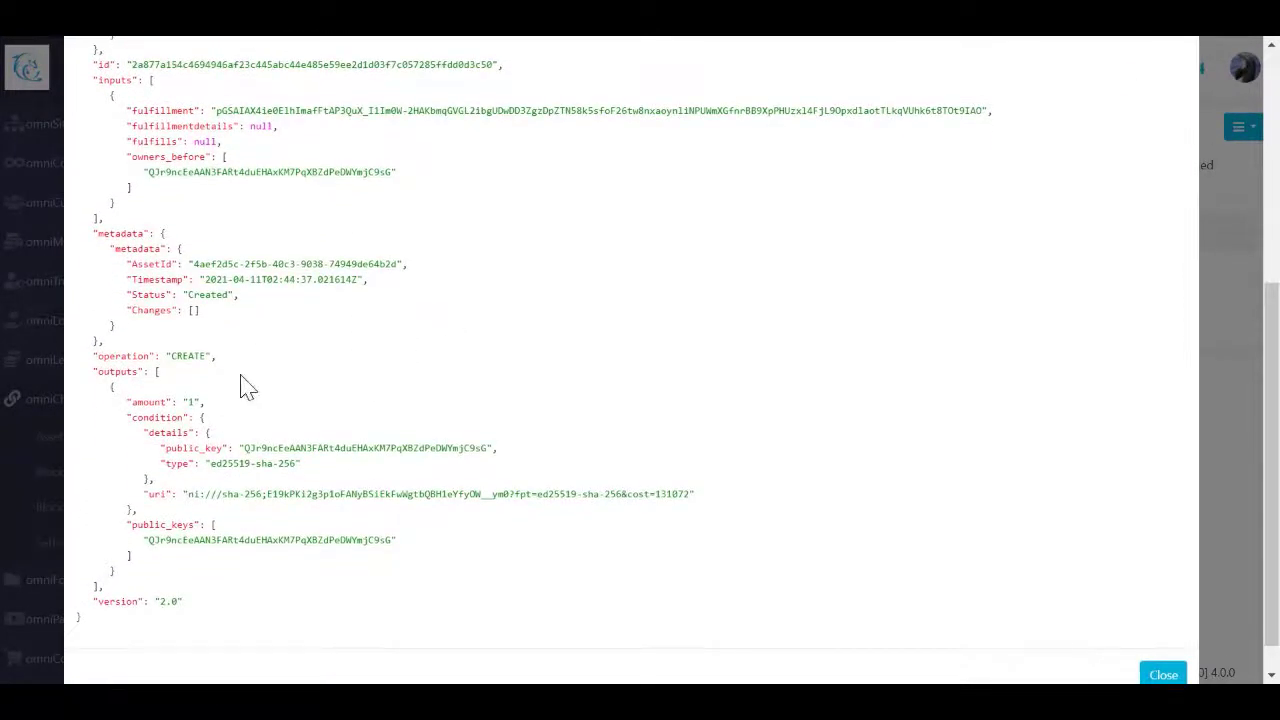
pyautogui.doubleClick(188, 356)
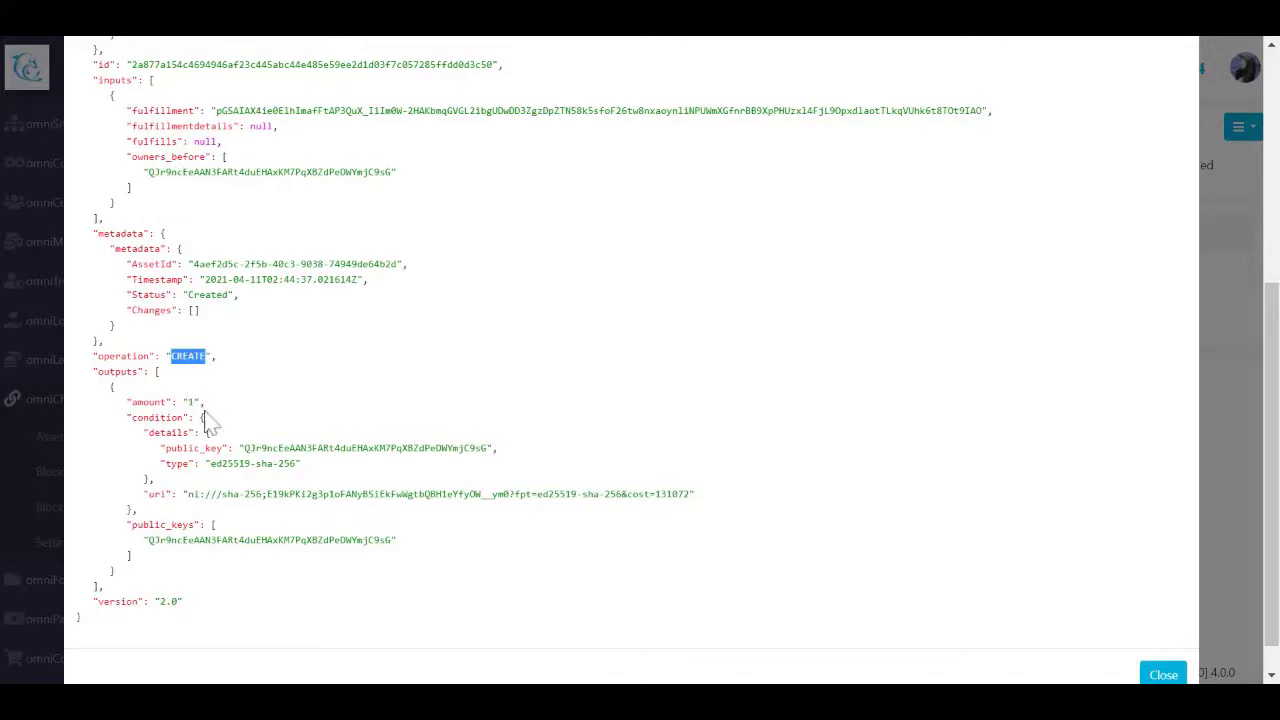
pyautogui.doubleClick(148, 402)
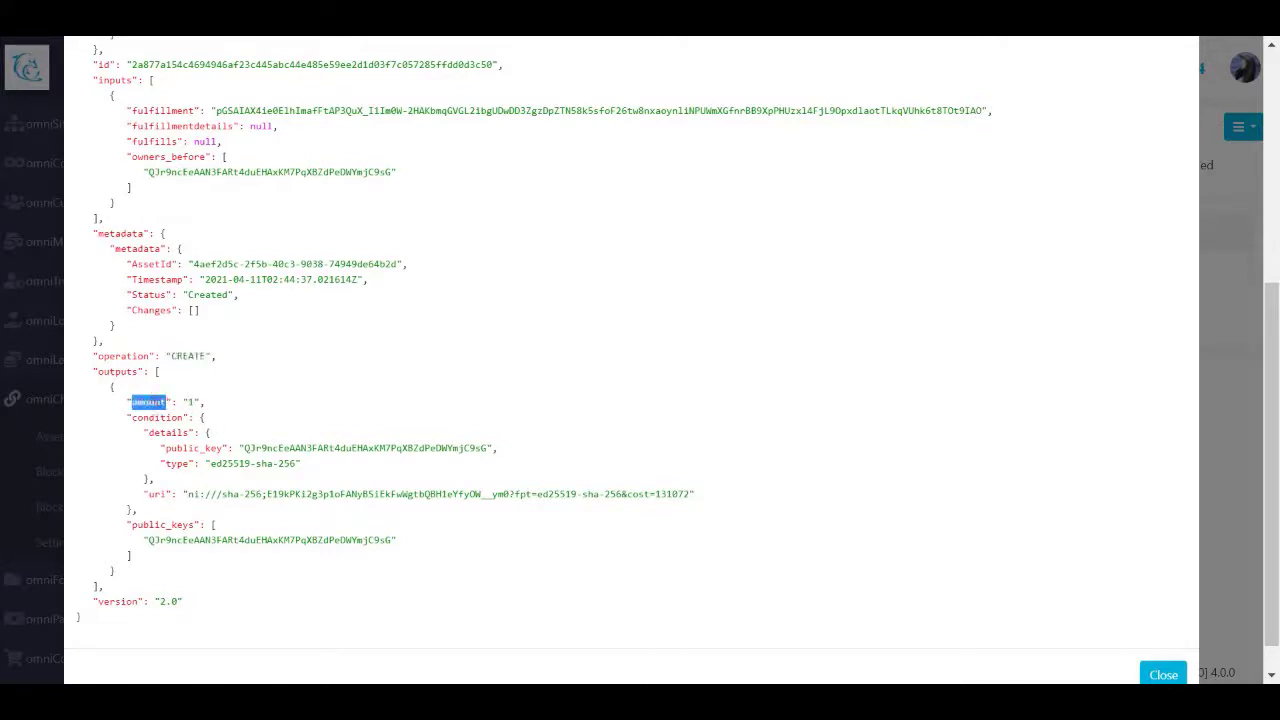
pyautogui.click(1272, 72)
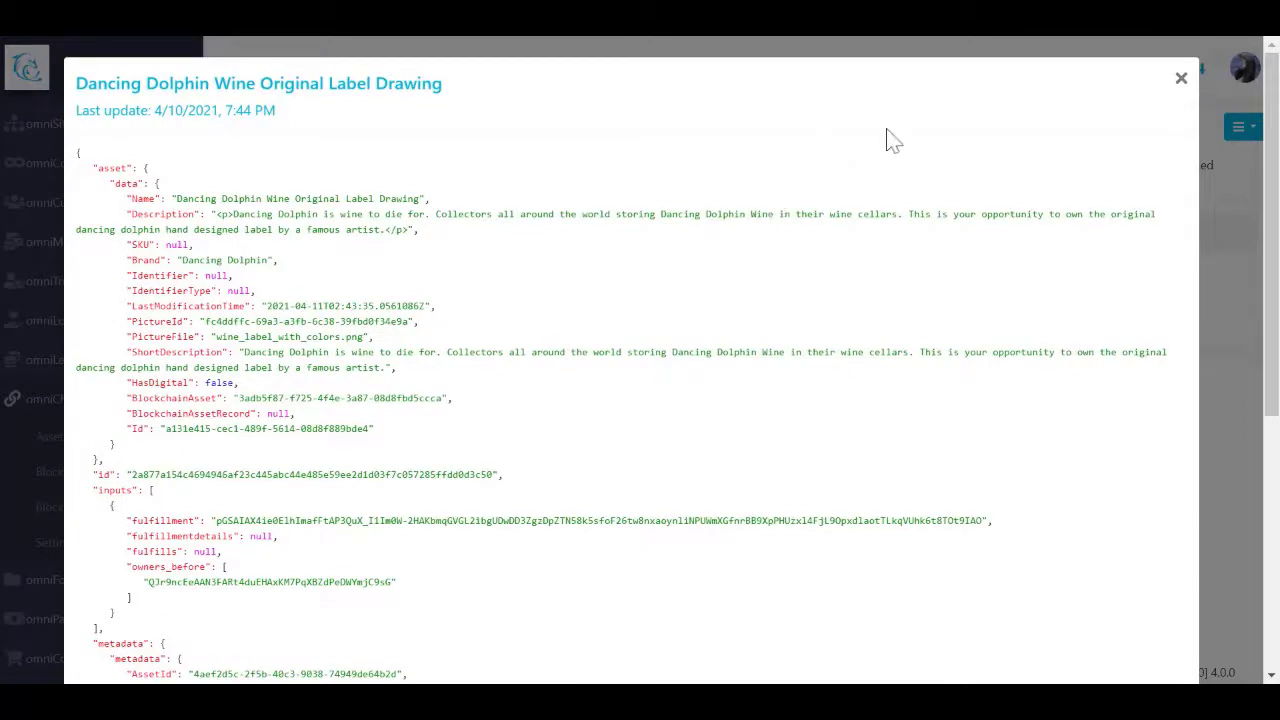
pyautogui.click(1179, 84)
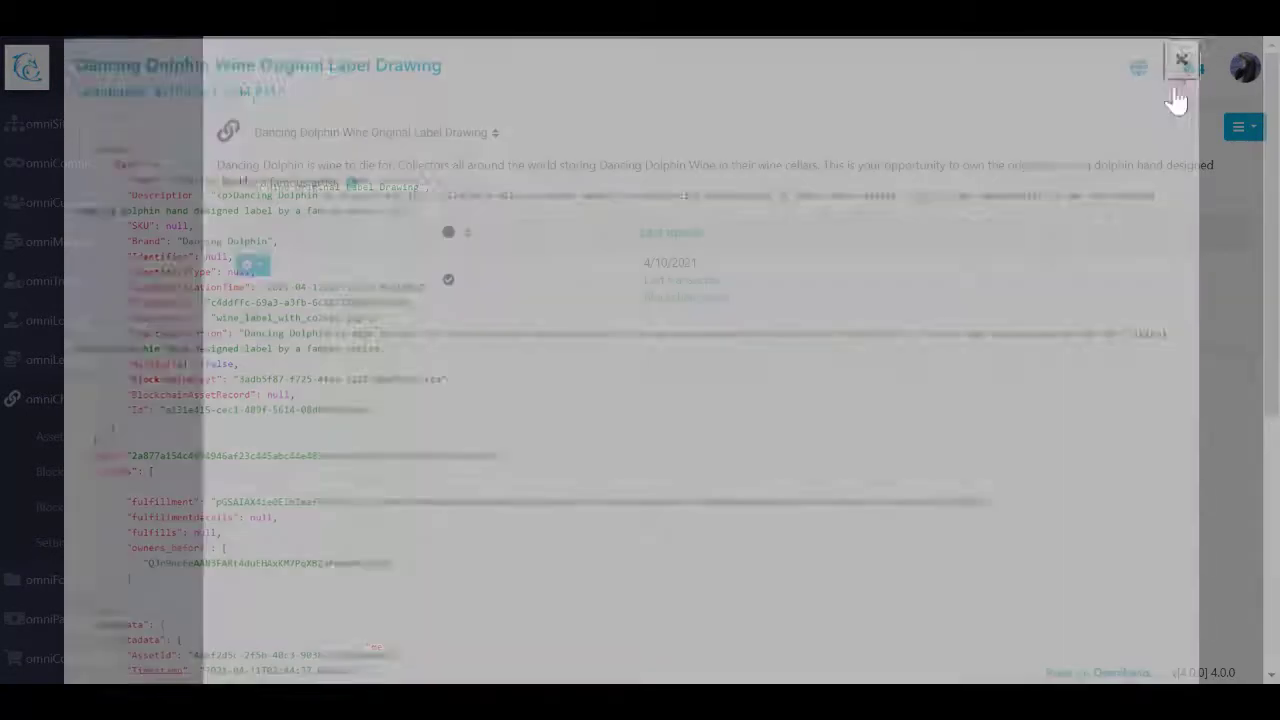
# Step: Review the asset's last transaction change record and close it
pyautogui.click(650, 282)
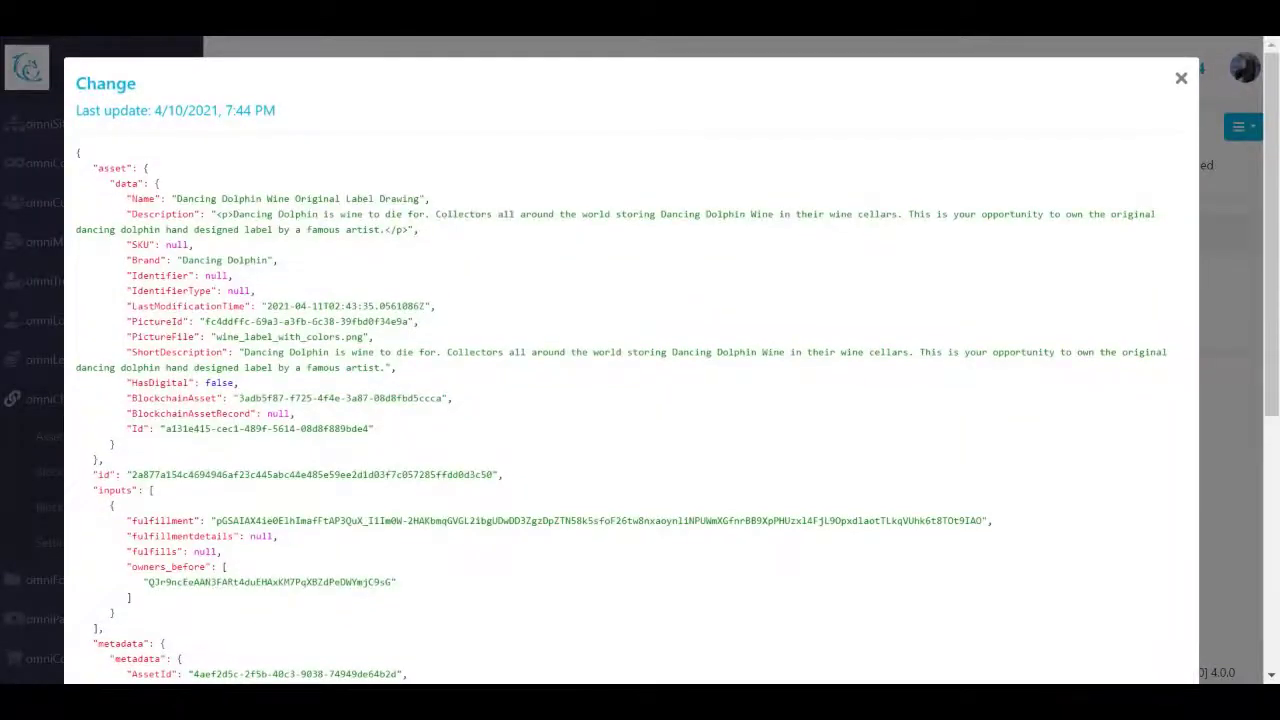
pyautogui.scroll(-1, 1276, 150)
pyautogui.moveTo(1276, 150); pyautogui.dragTo(1274, 105)
pyautogui.click(1178, 80)
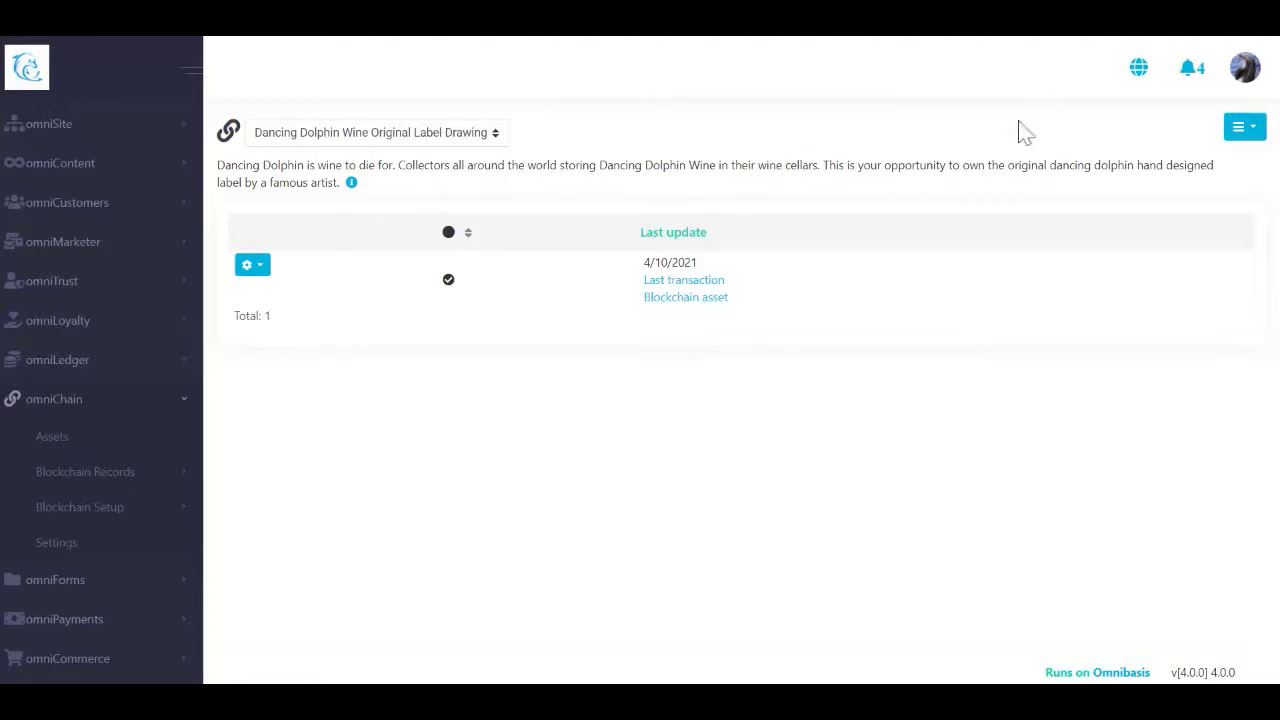
# Step: Check the label asset's transaction history, then return to the asset list
pyautogui.click(253, 268)
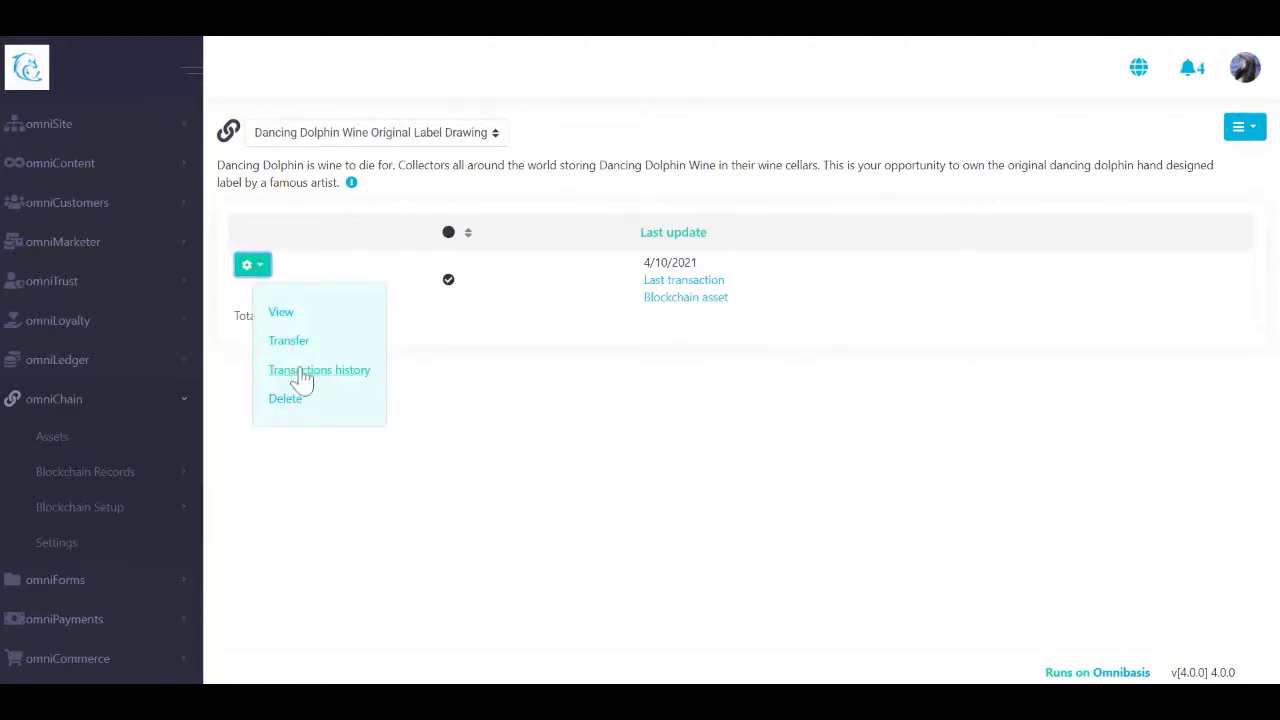
pyautogui.click(300, 372)
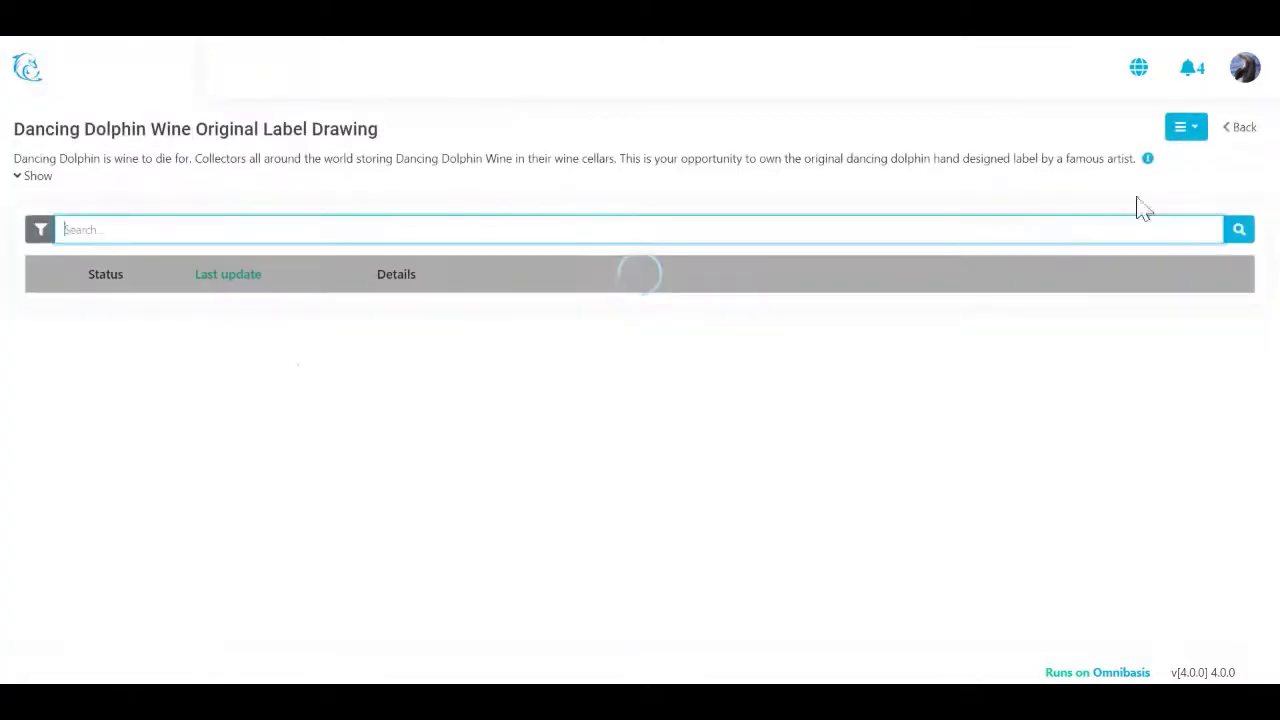
pyautogui.click(1240, 137)
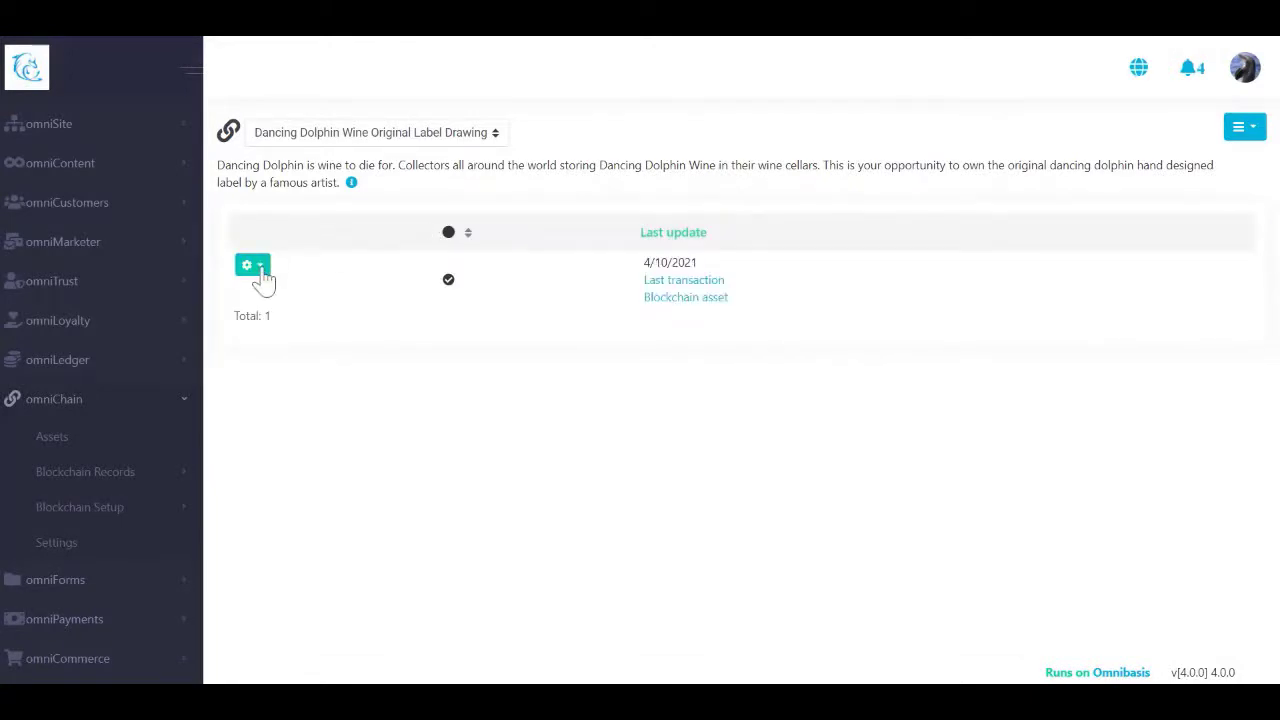
pyautogui.click(255, 266)
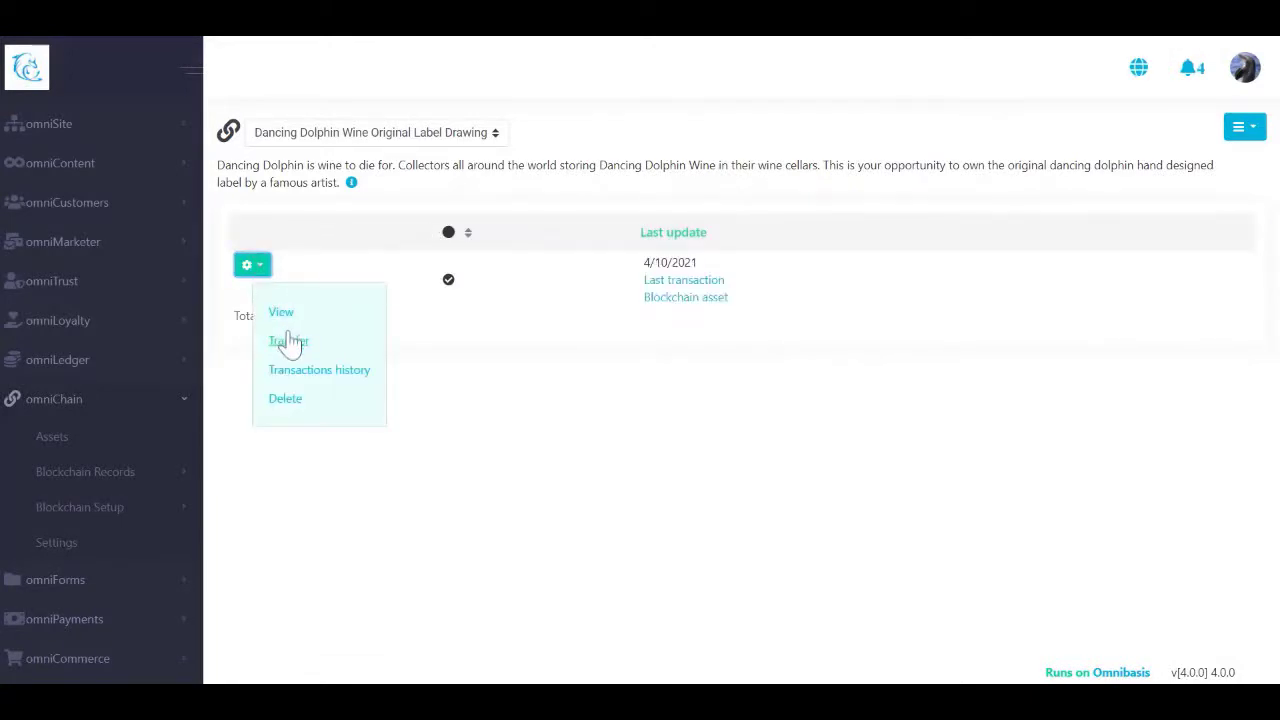
pyautogui.click(371, 268)
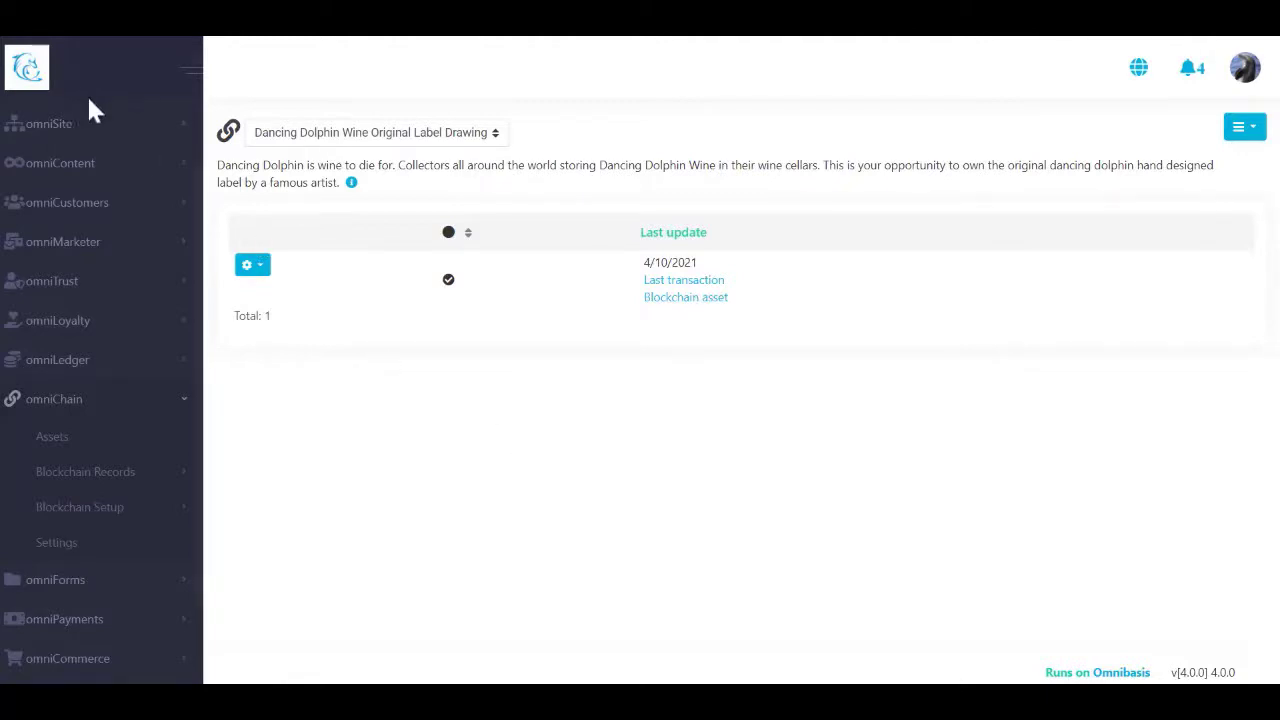
# Step: Go to the public site's NFT listings and open the label drawing's product details
pyautogui.click(30, 62)
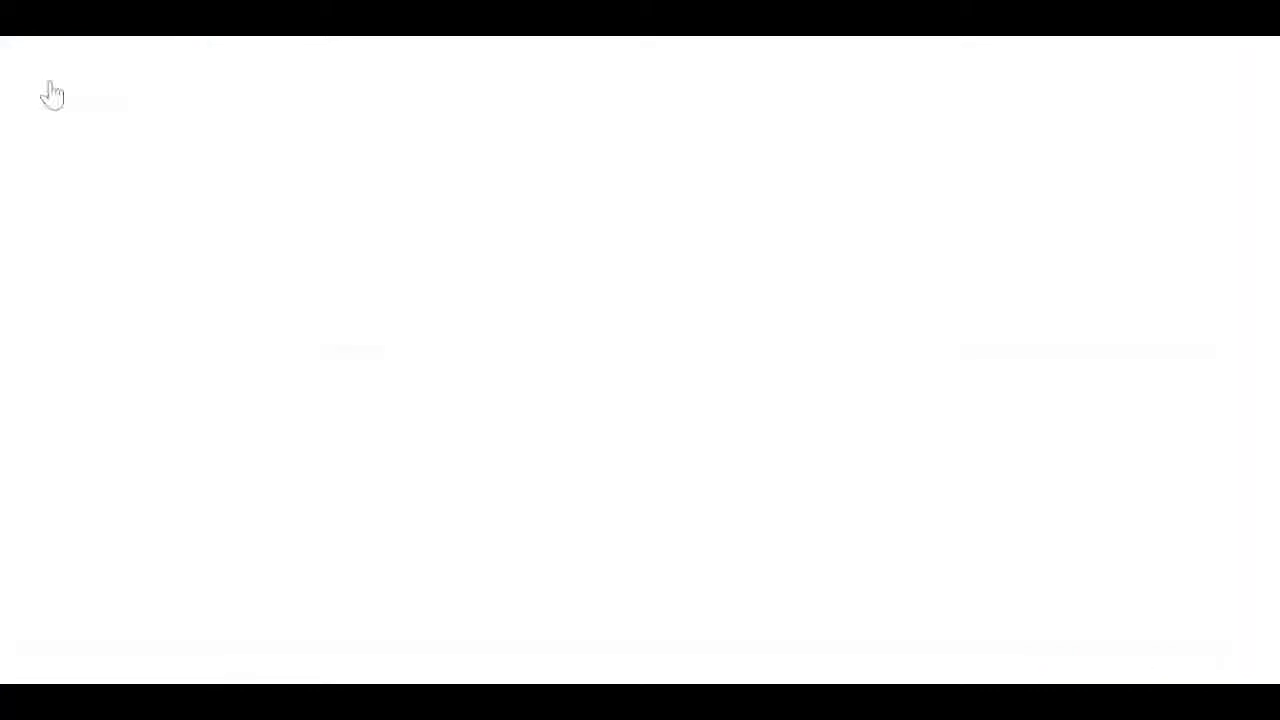
pyautogui.click(30, 632)
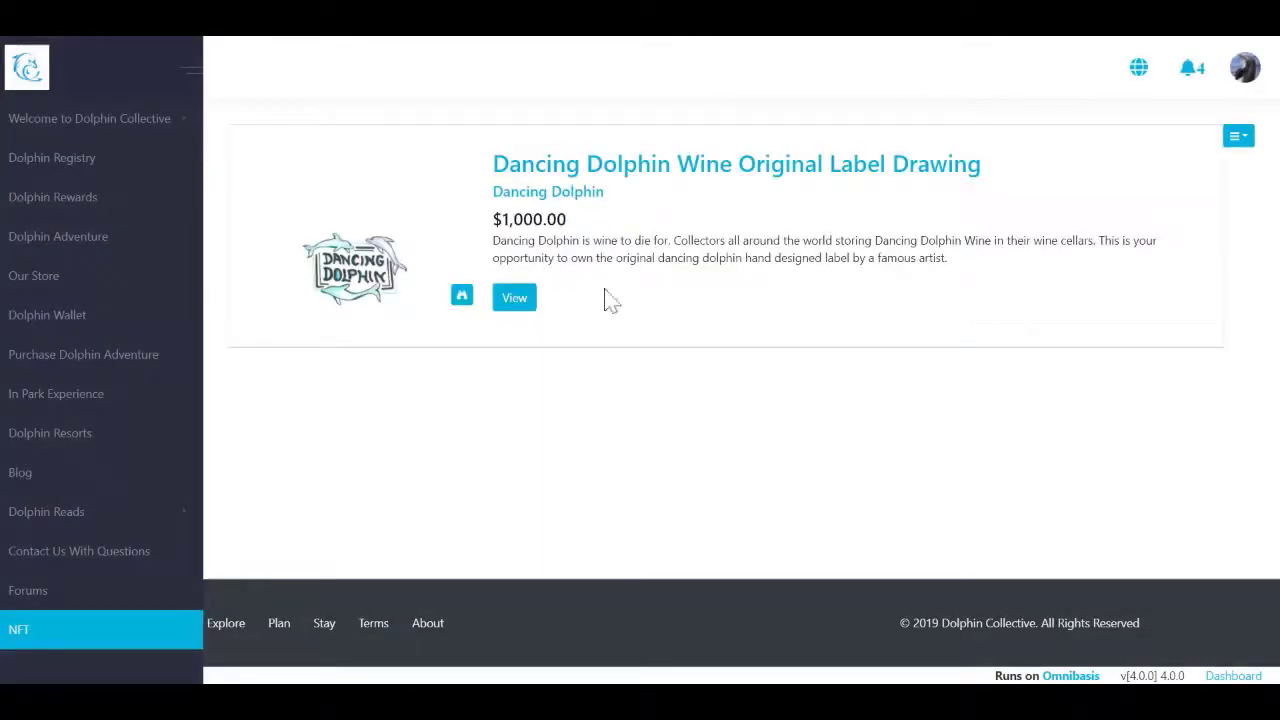
pyautogui.doubleClick(520, 290)
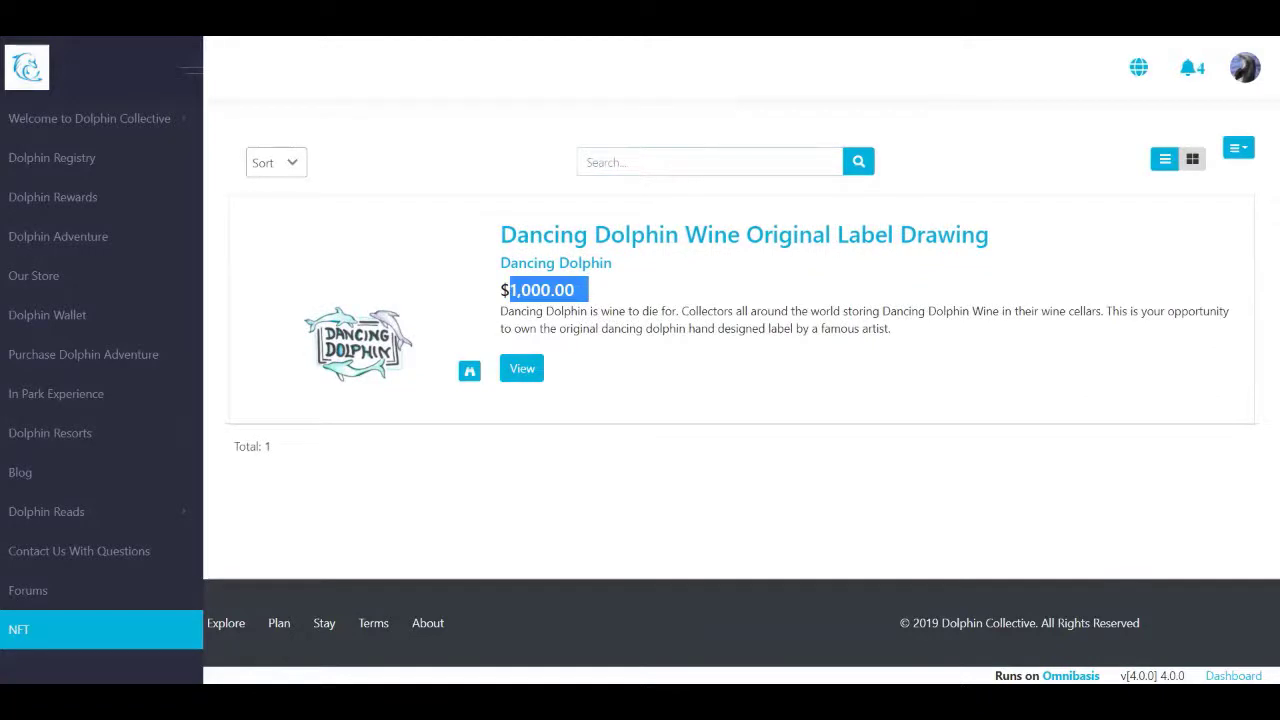
pyautogui.click(522, 370)
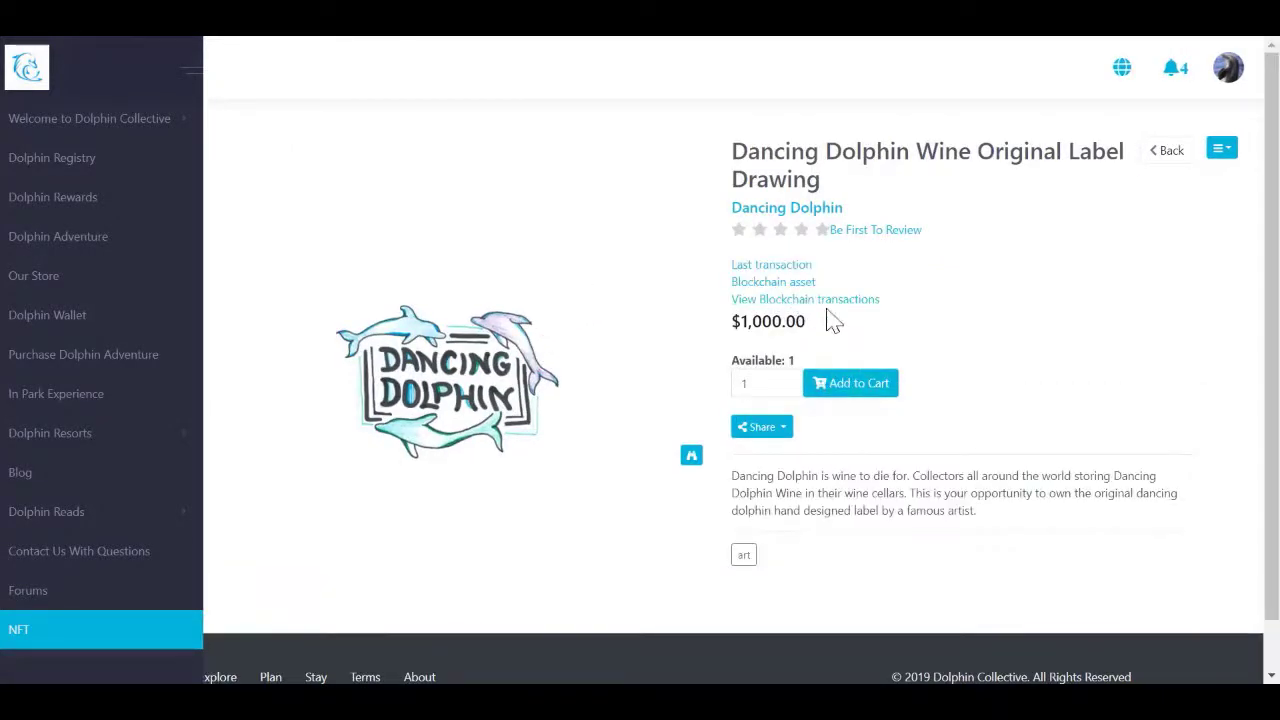
# Step: Check the label's blockchain transactions, add it to the cart, and view the cart
pyautogui.click(825, 300)
pyautogui.click(1172, 304)
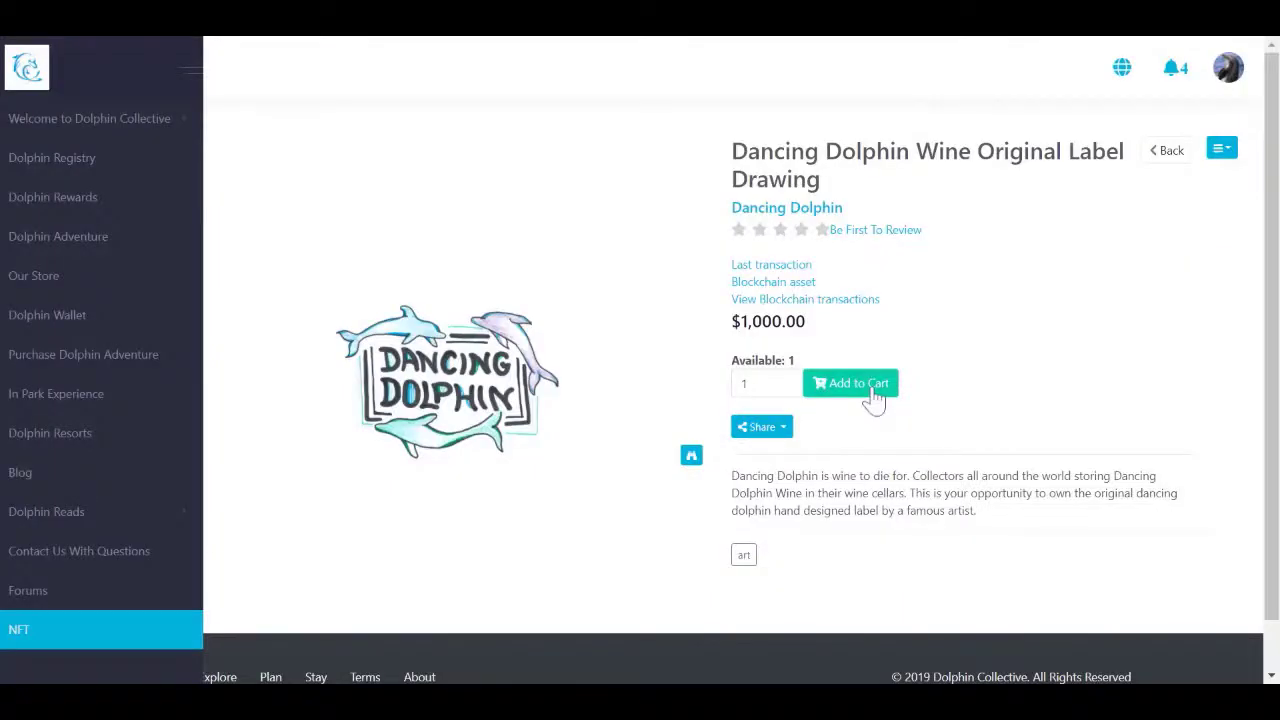
pyautogui.click(872, 390)
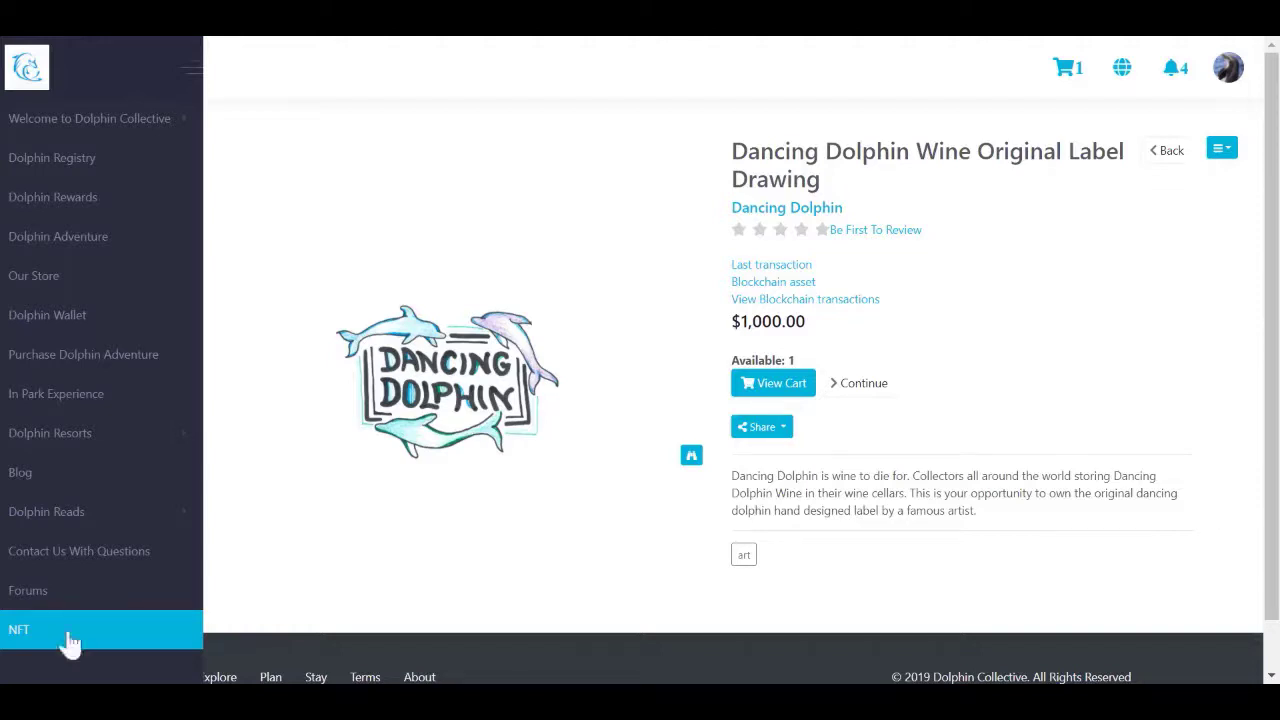
pyautogui.click(796, 388)
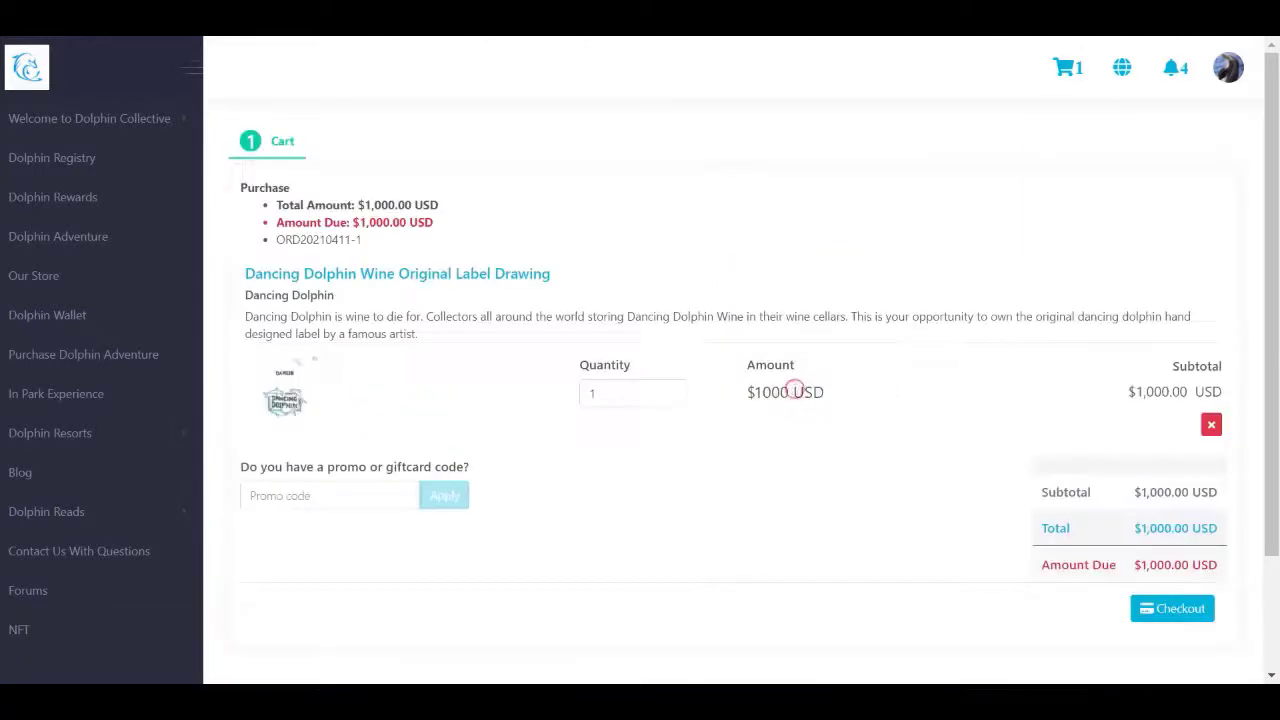
# Step: Check out, accept the billing address, and select the Dolphin Collective Card account
pyautogui.click(1172, 610)
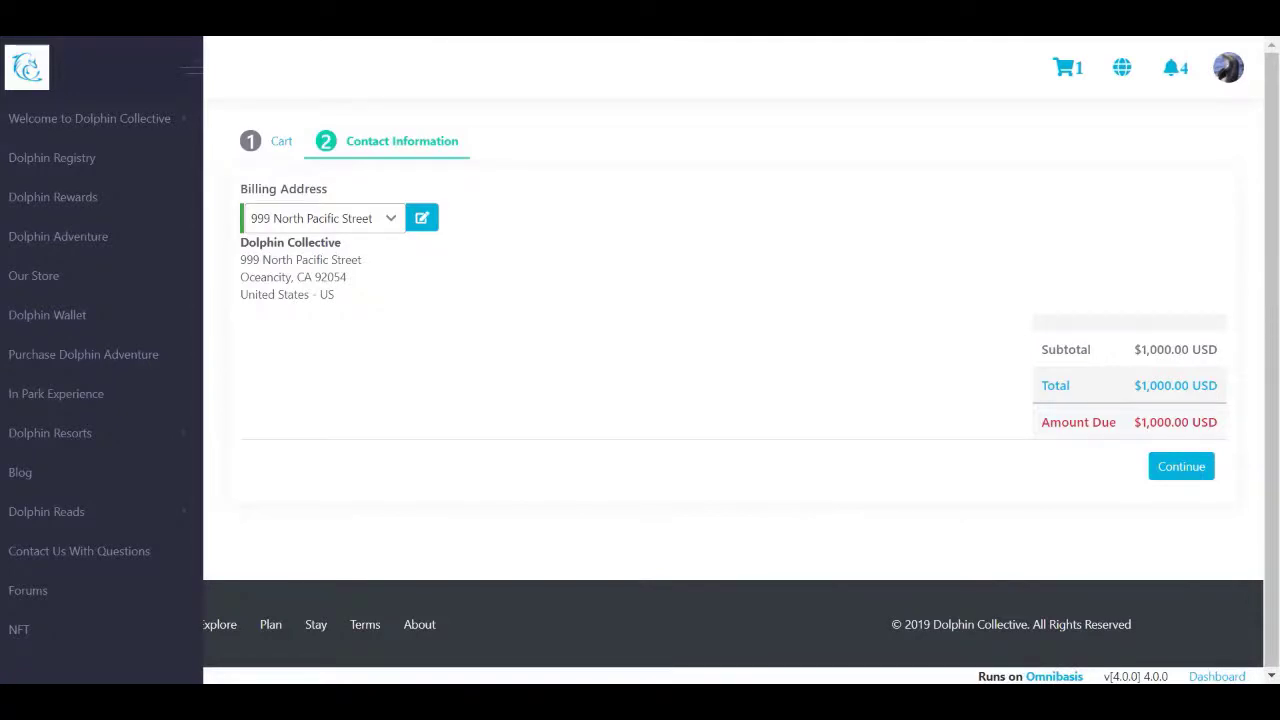
pyautogui.click(1180, 468)
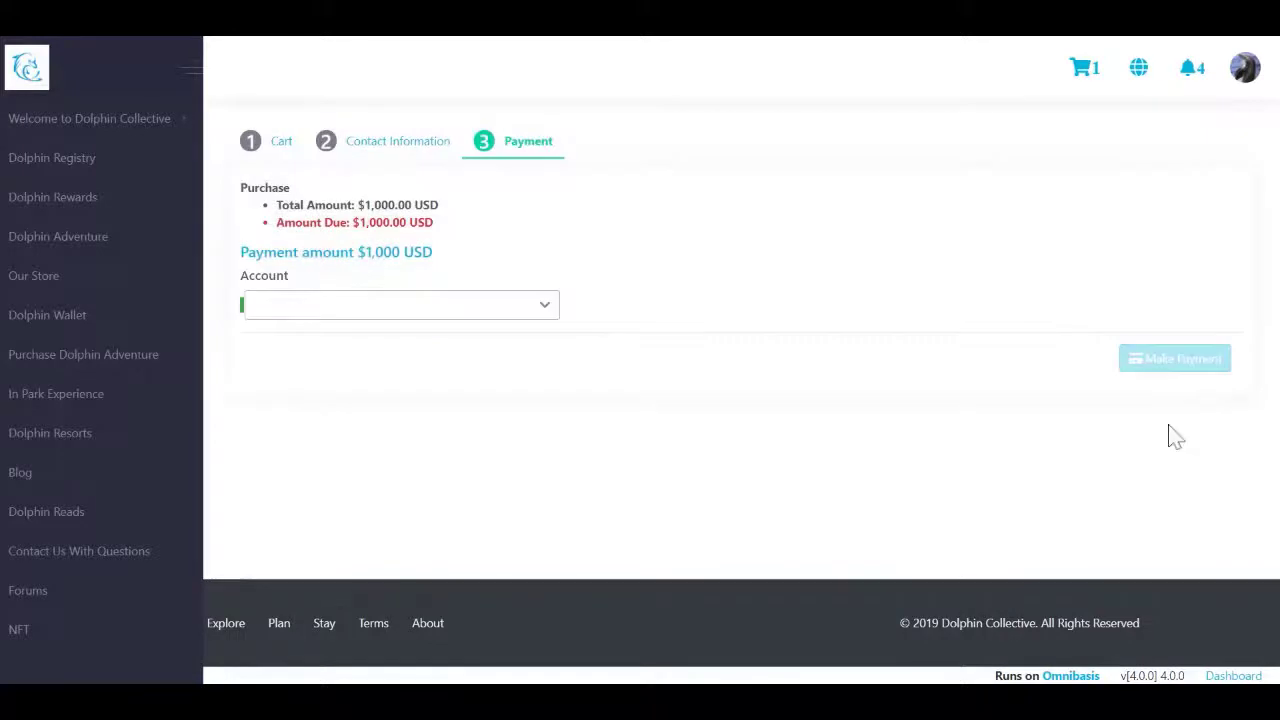
pyautogui.click(515, 311)
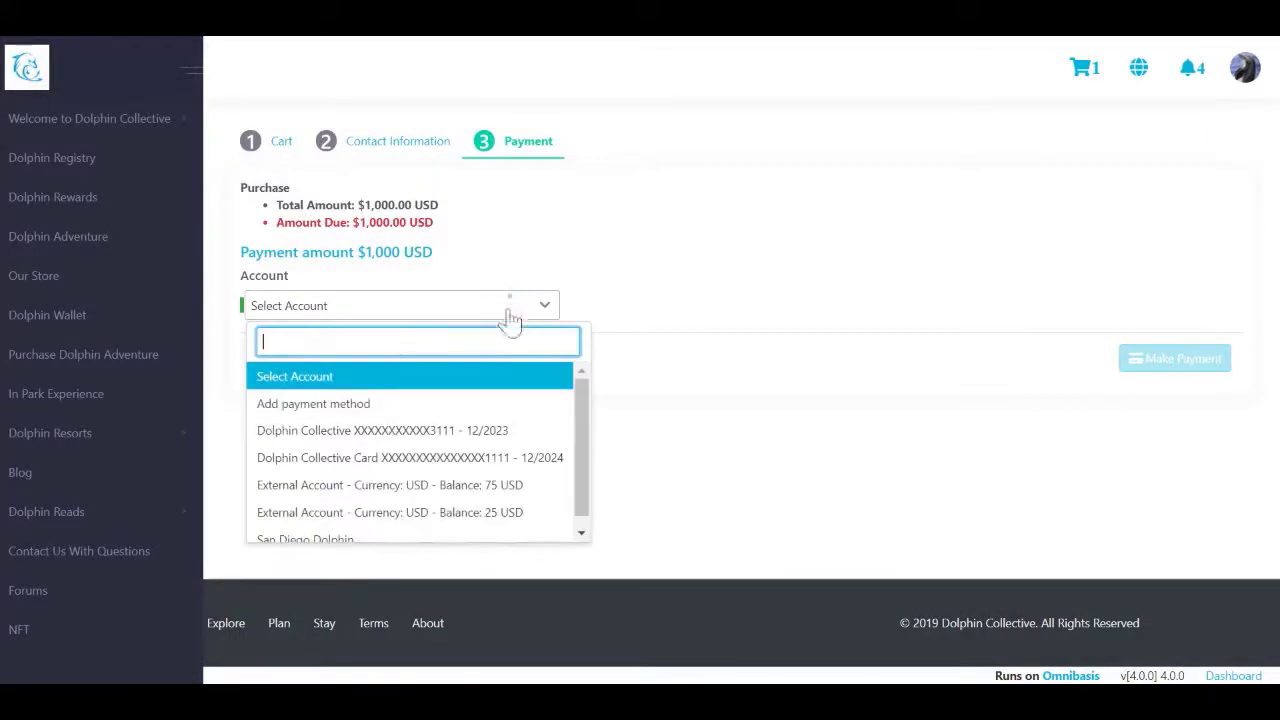
pyautogui.click(512, 457)
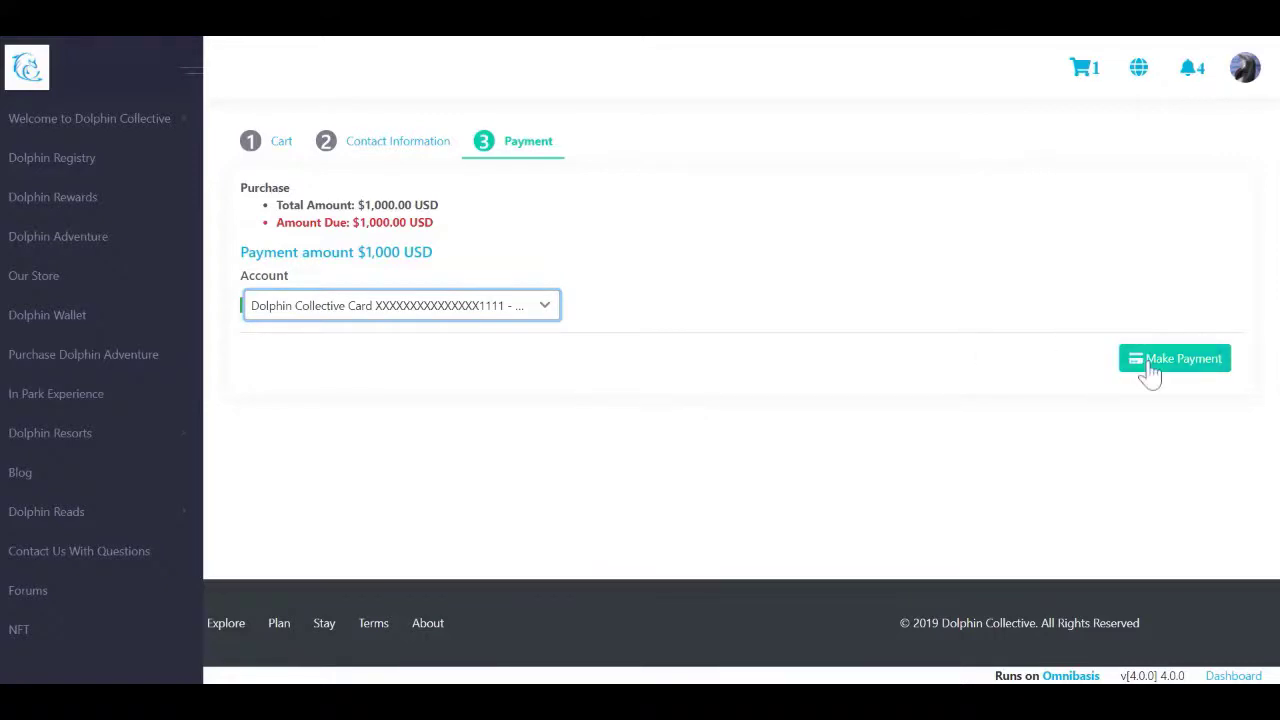
# Step: Submit and confirm the $1,000 payment, then review the completed invoice
pyautogui.click(1150, 368)
pyautogui.click(587, 394)
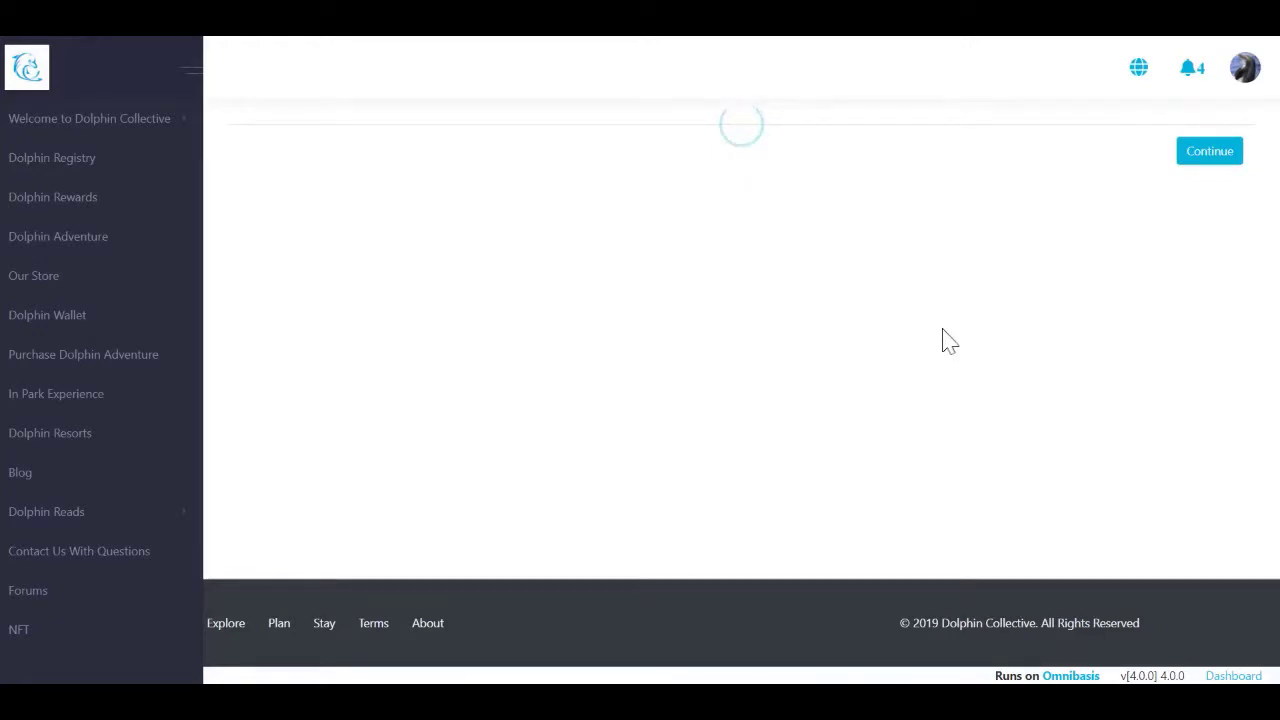
pyautogui.scroll(-4, 943, 337)
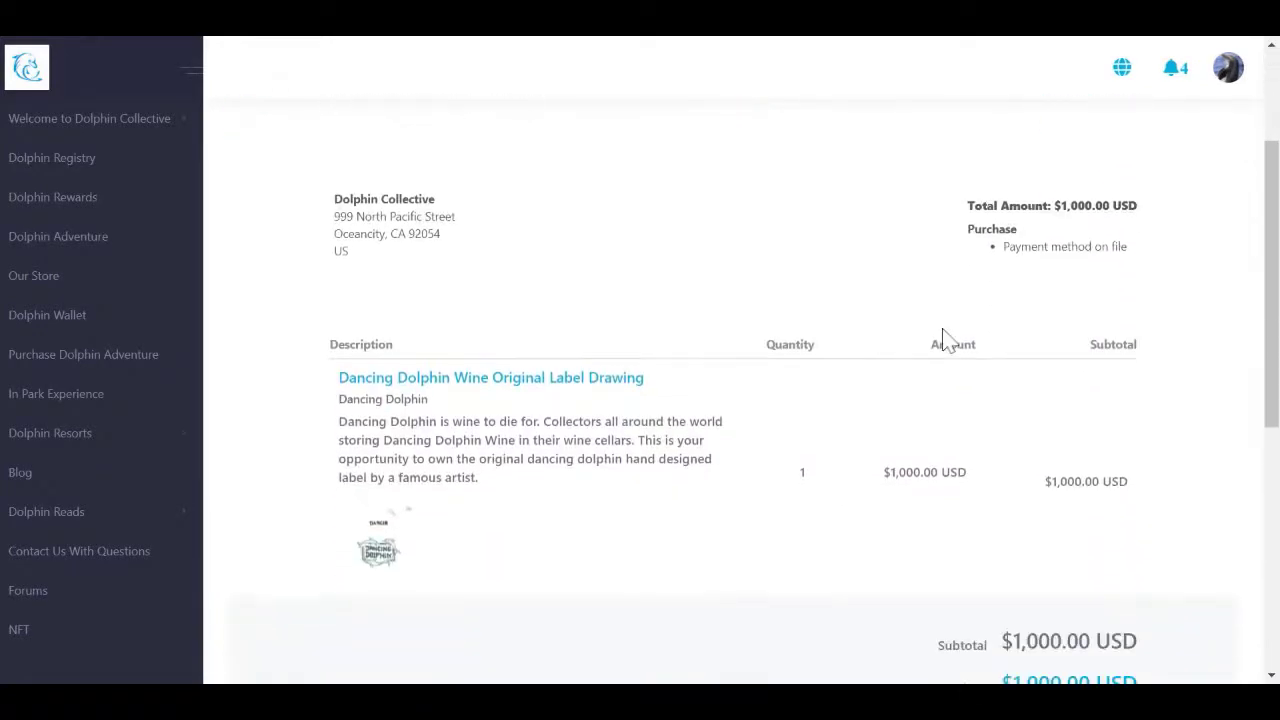
pyautogui.scroll(-4, 948, 340)
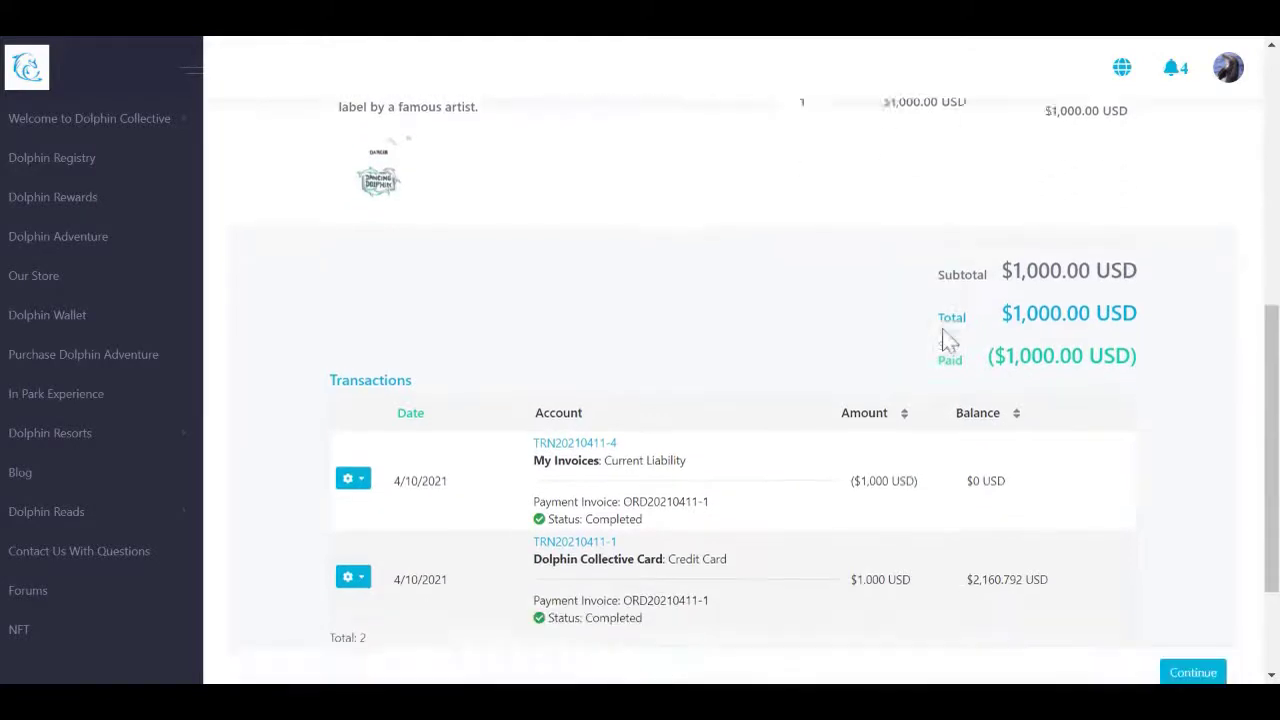
pyautogui.scroll(8, 945, 338)
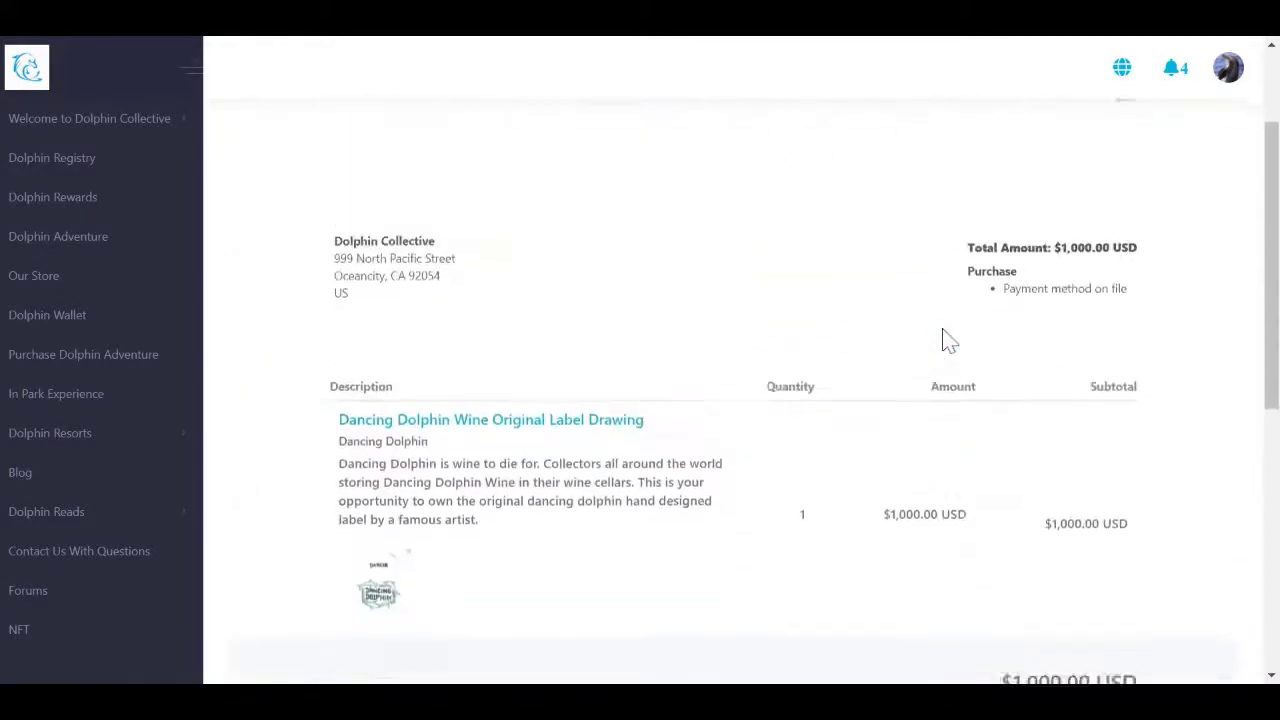
pyautogui.click(1228, 67)
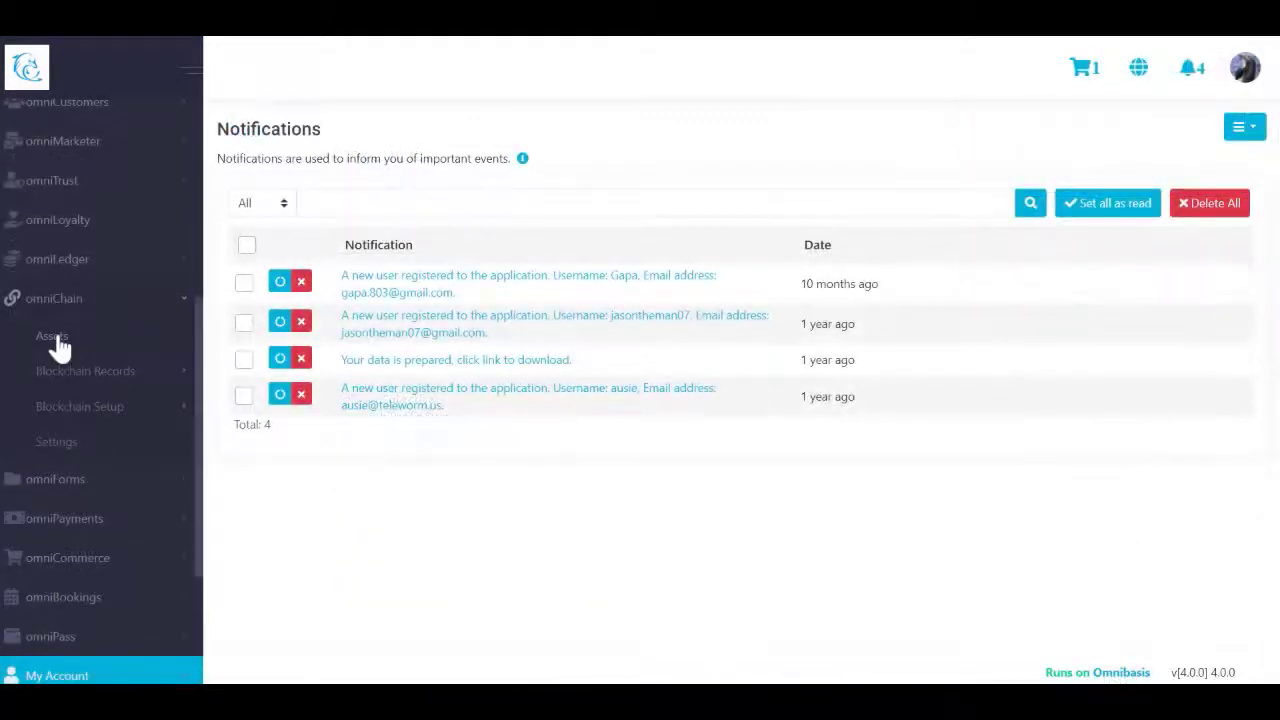
# Step: Open omniChain Assets, confirm Complete Transfer on the pending row, then cancel the passphrase prompt
pyautogui.click(55, 342)
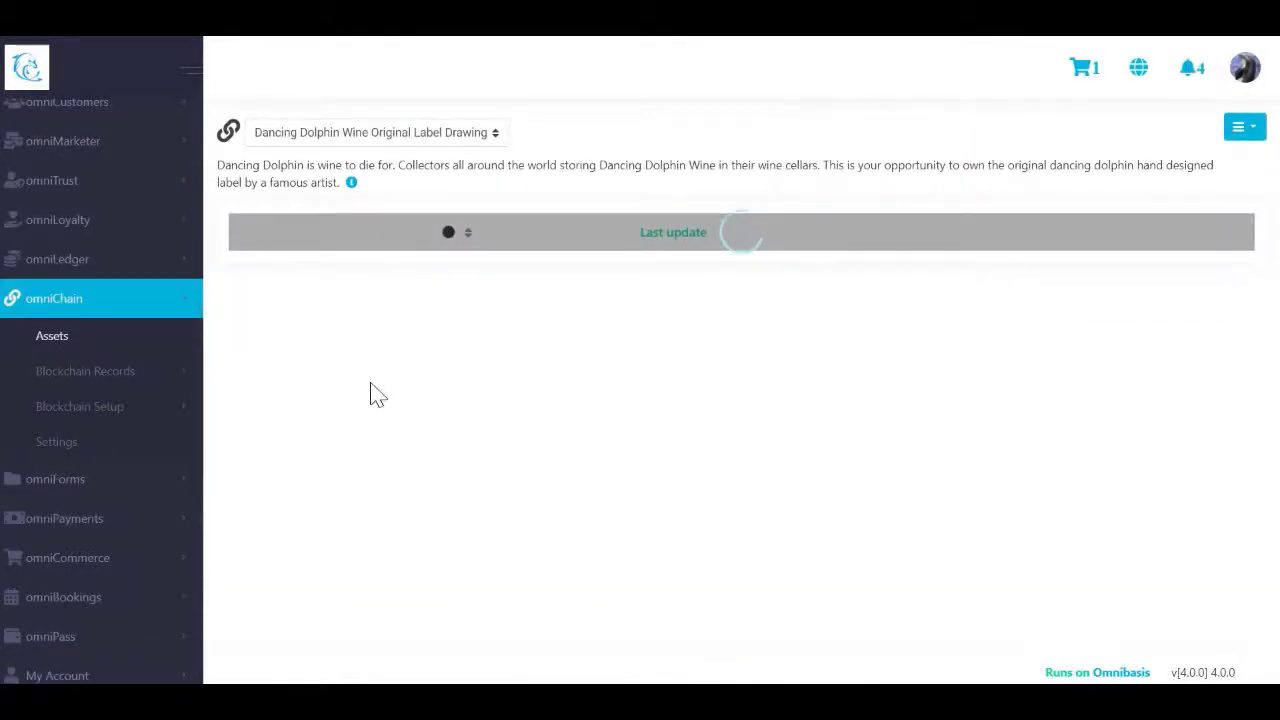
pyautogui.click(260, 324)
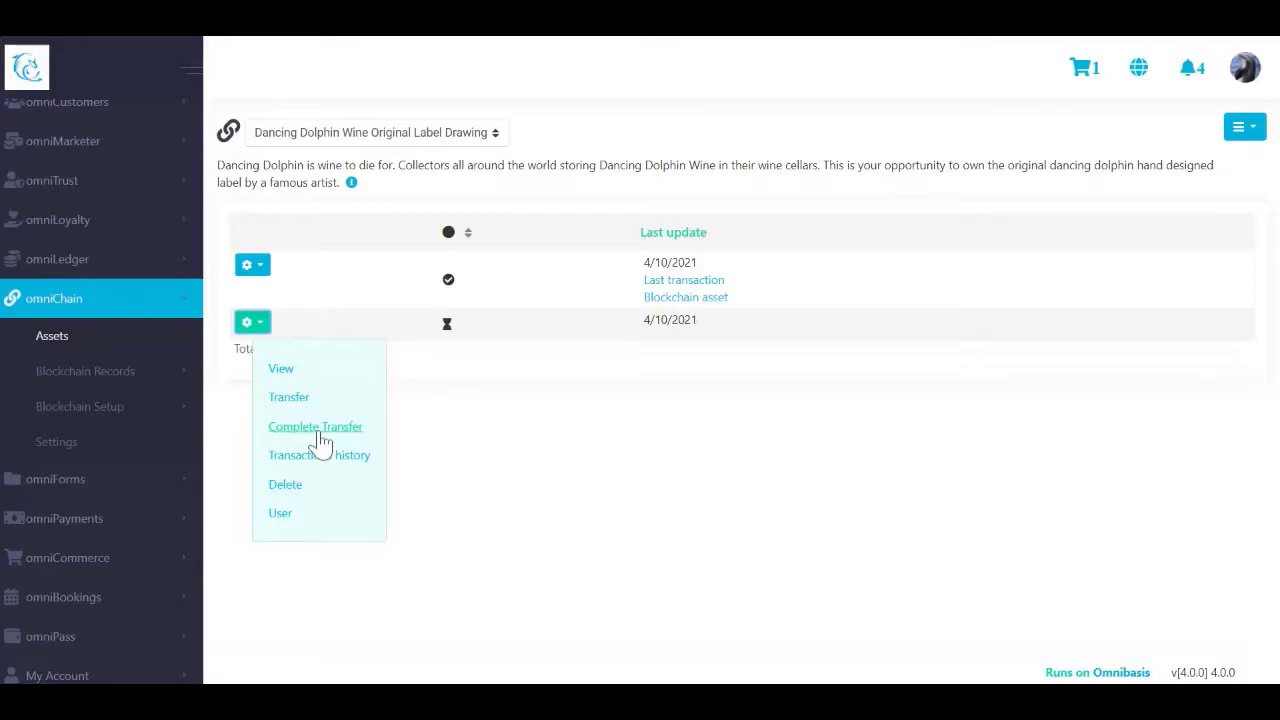
pyautogui.click(316, 428)
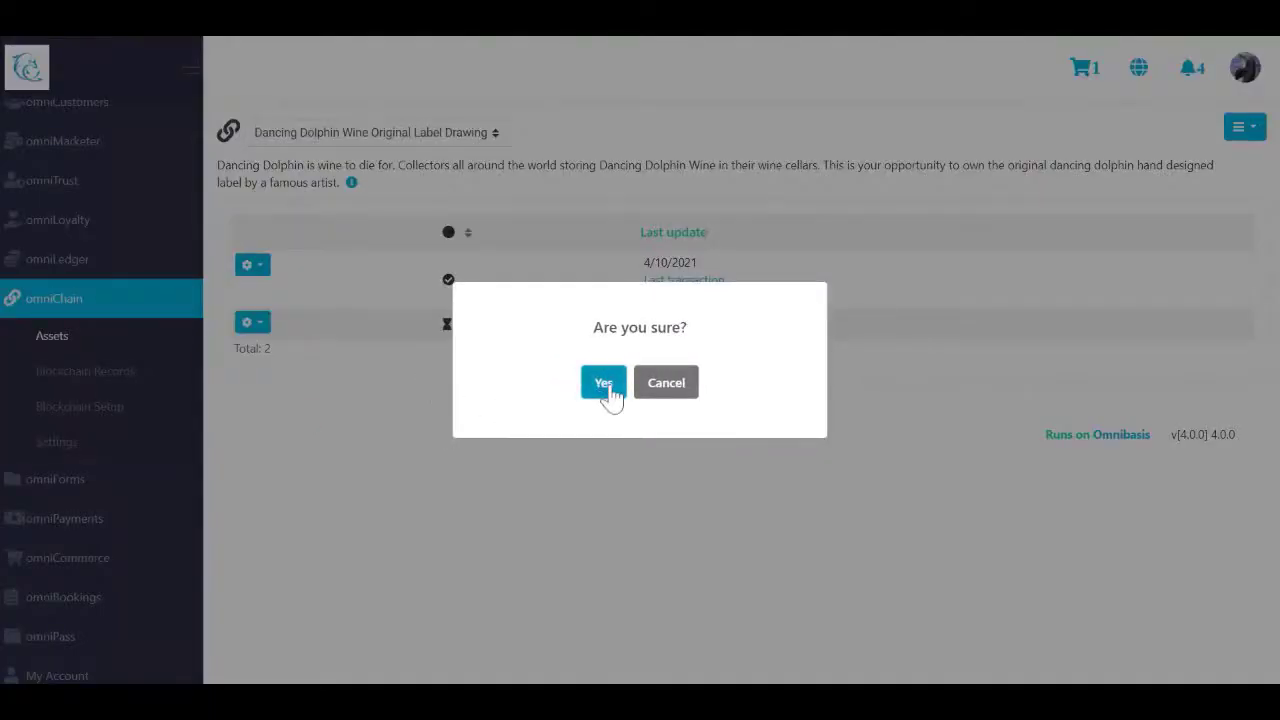
pyautogui.click(604, 378)
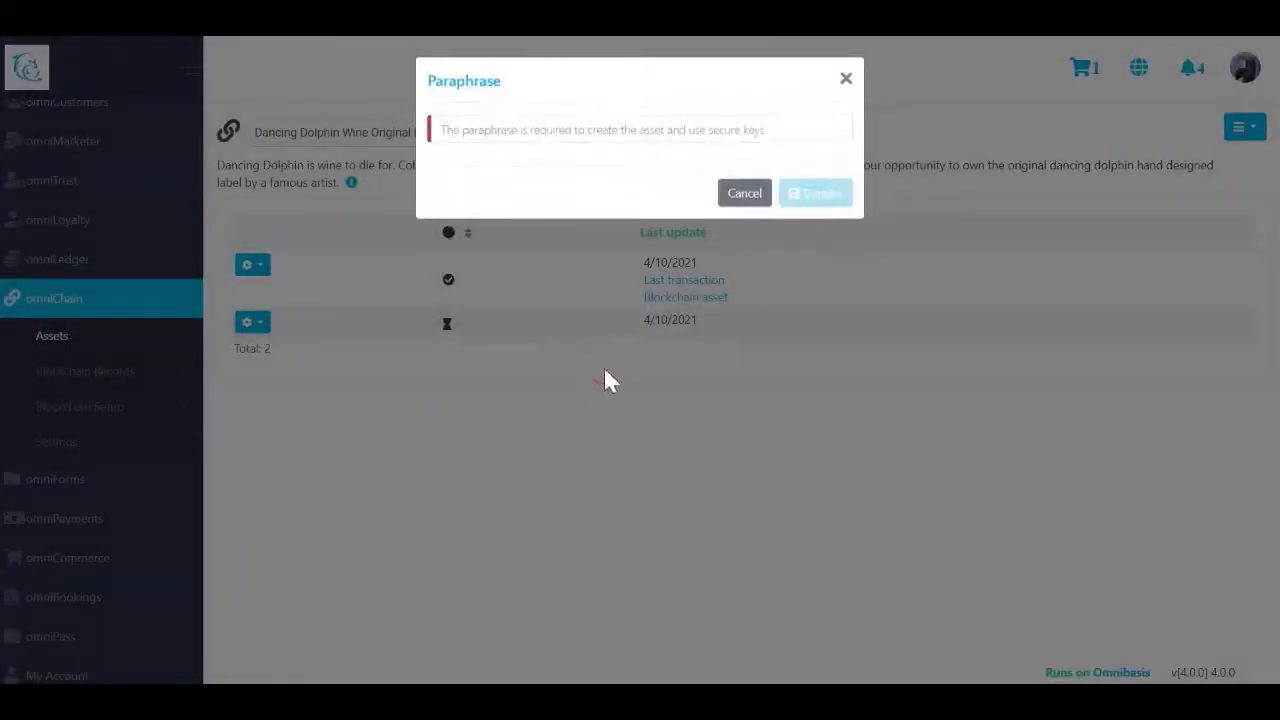
pyautogui.click(745, 193)
pyautogui.scroll(-1, 152, 360)
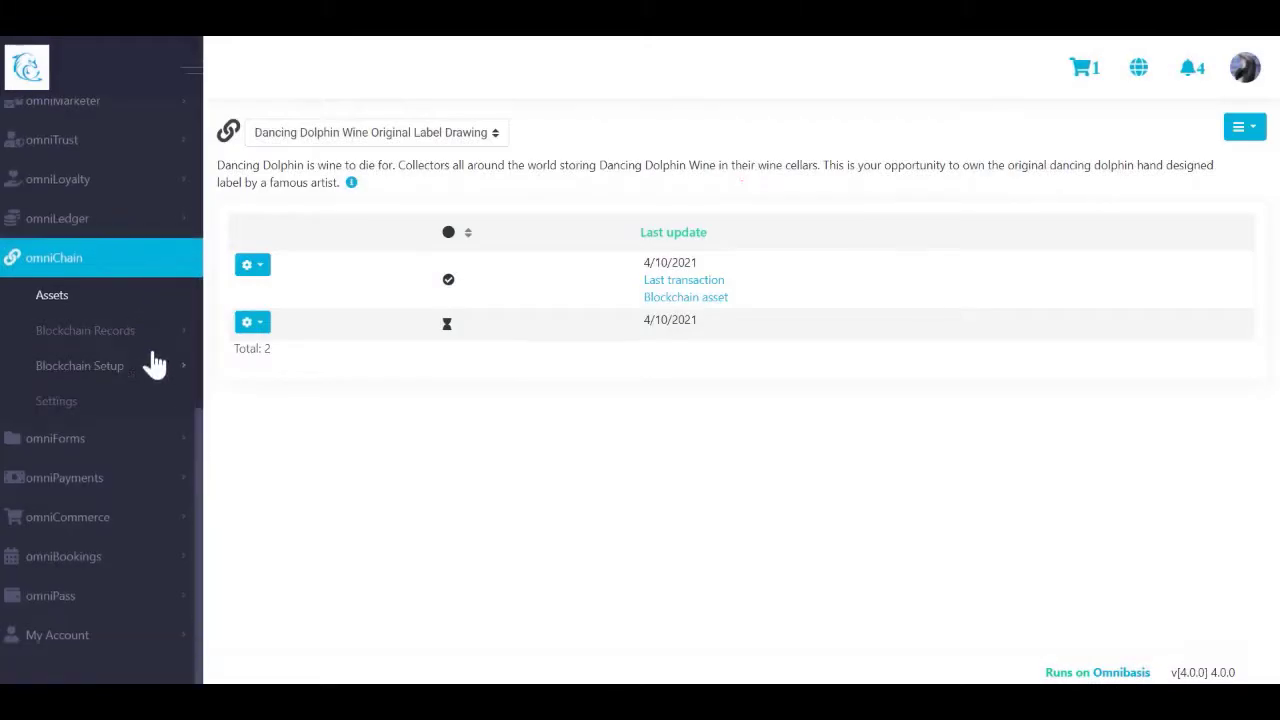
# Step: Open the Orders list under omniCommerce > Manage Orders
pyautogui.click(138, 526)
pyautogui.scroll(-3, 140, 528)
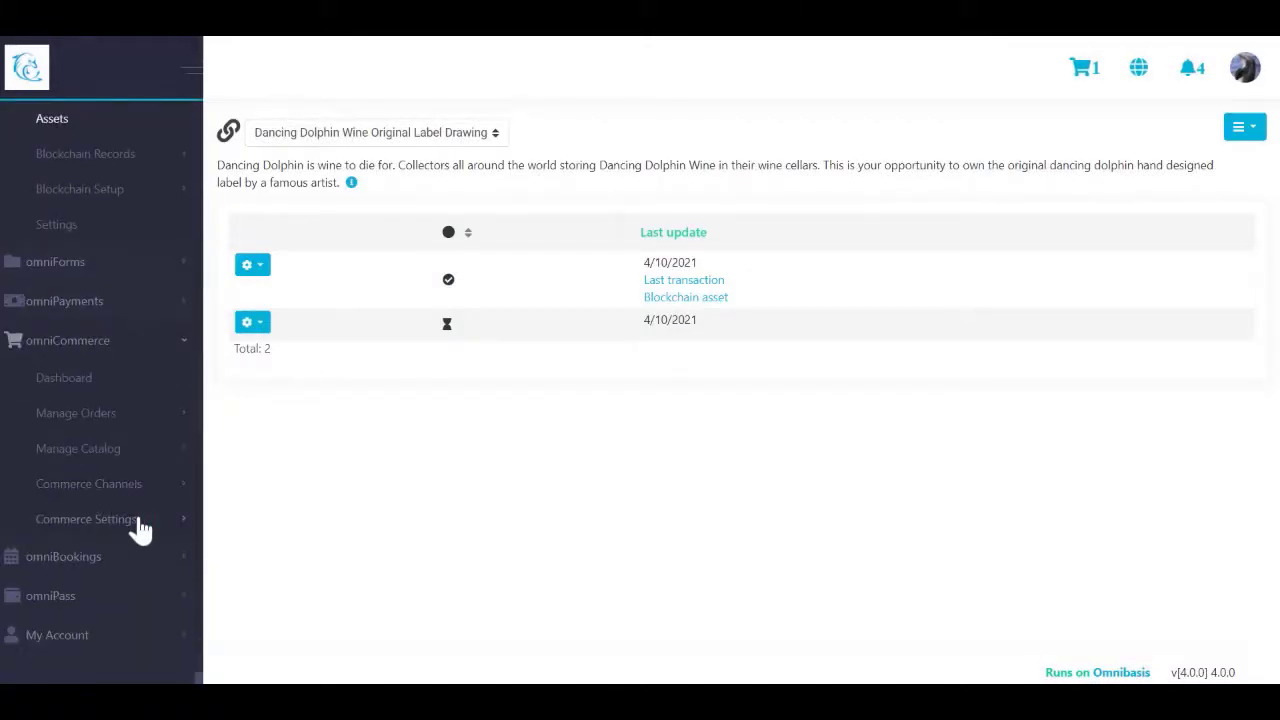
pyautogui.click(115, 420)
pyautogui.click(70, 450)
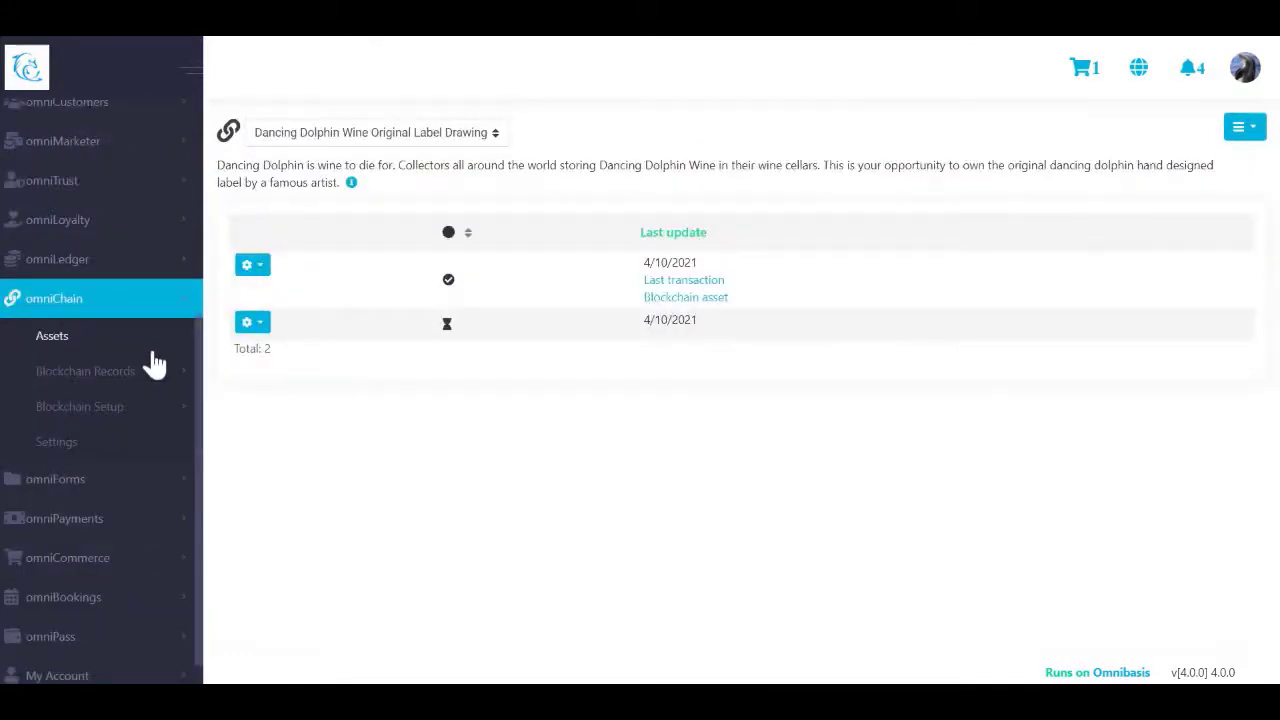
pyautogui.scroll(-1, 151, 363)
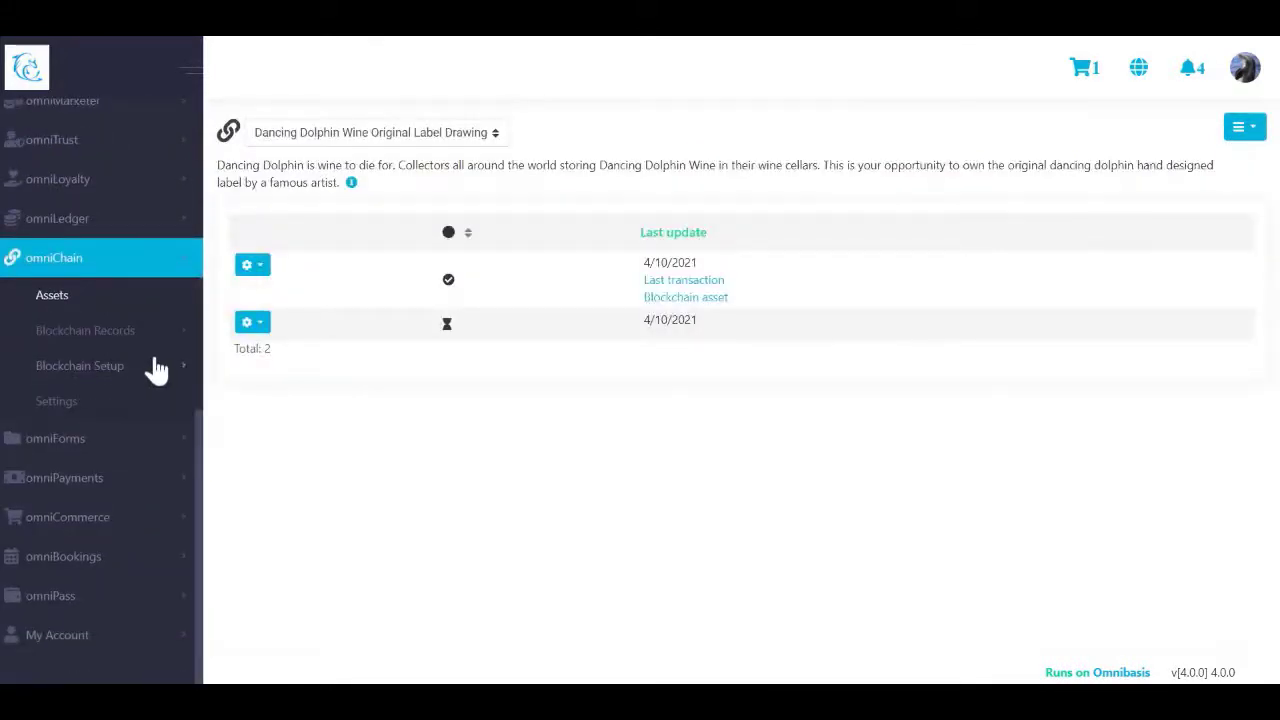
pyautogui.click(137, 524)
pyautogui.scroll(-3, 137, 528)
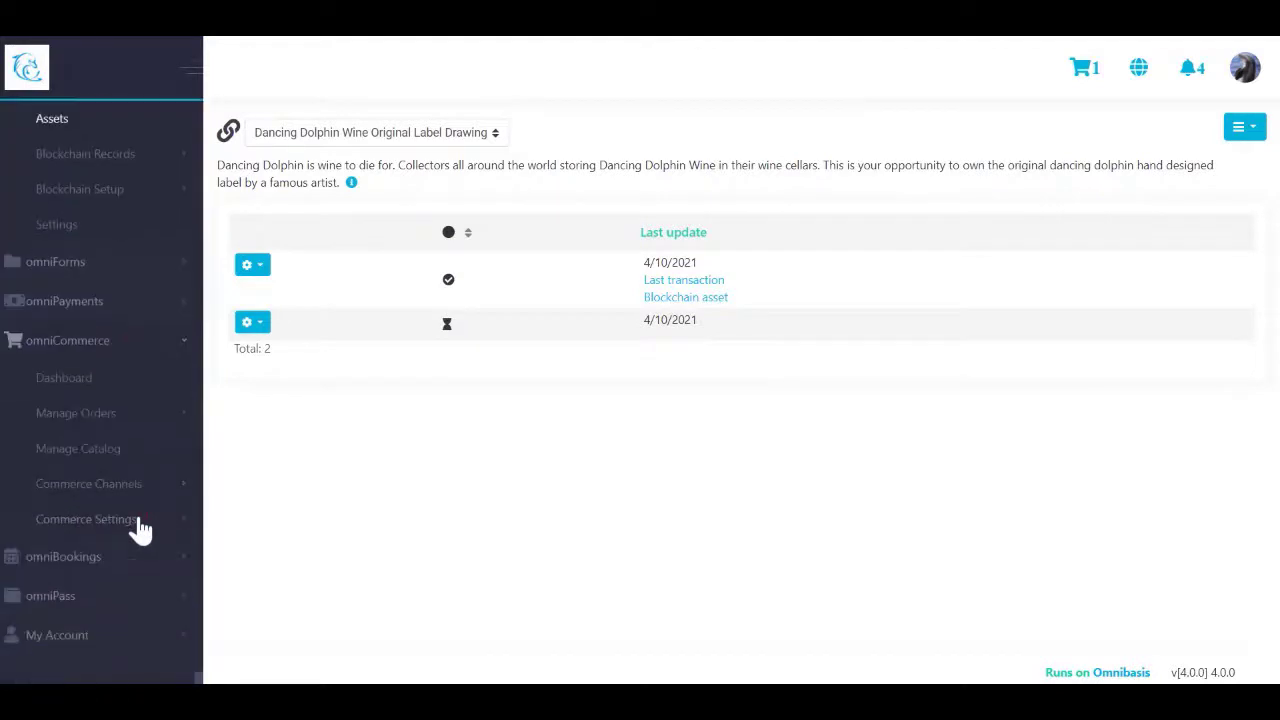
pyautogui.click(117, 423)
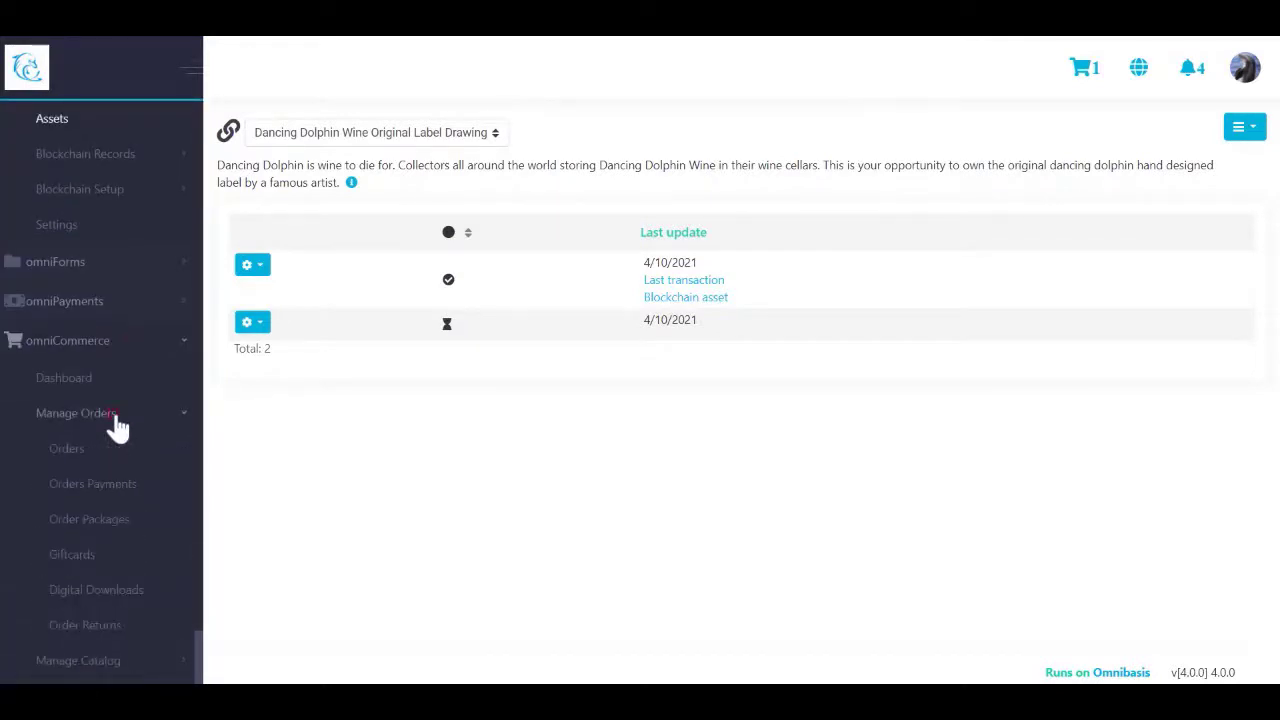
pyautogui.click(77, 449)
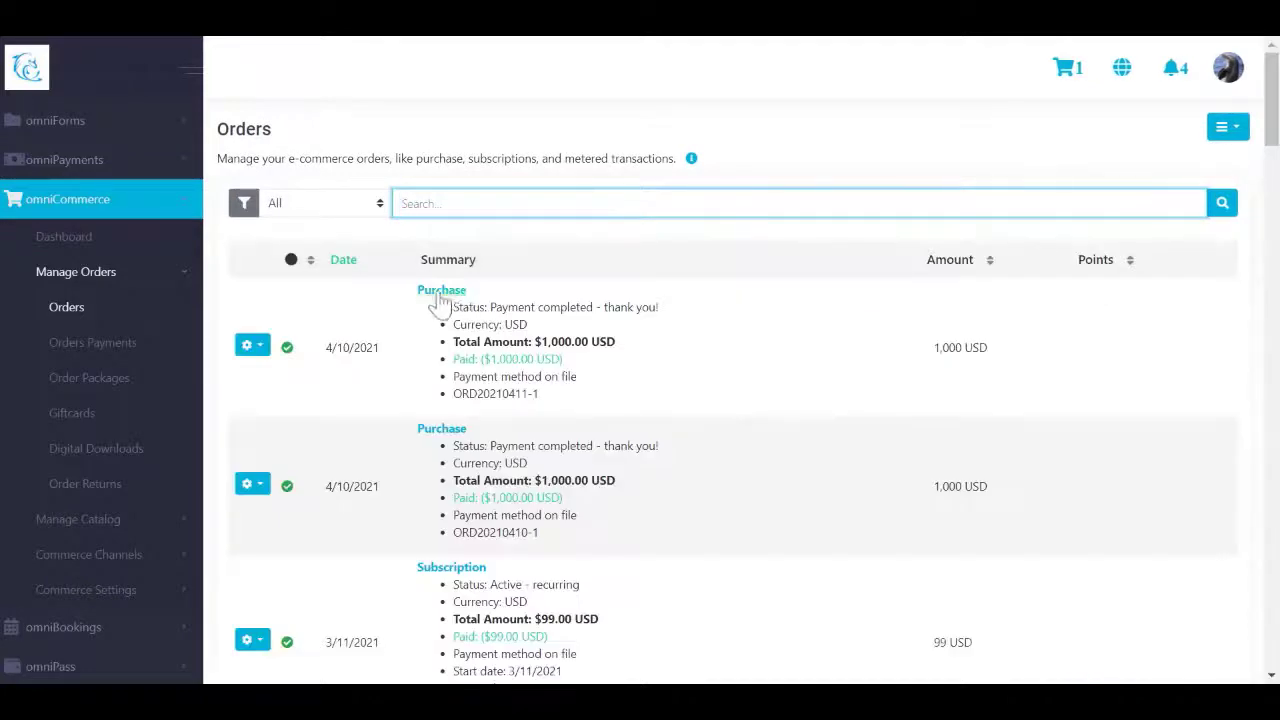
# Step: Manage the latest $1,000 order, and on its Assets tab confirm Complete Transfer
pyautogui.click(252, 374)
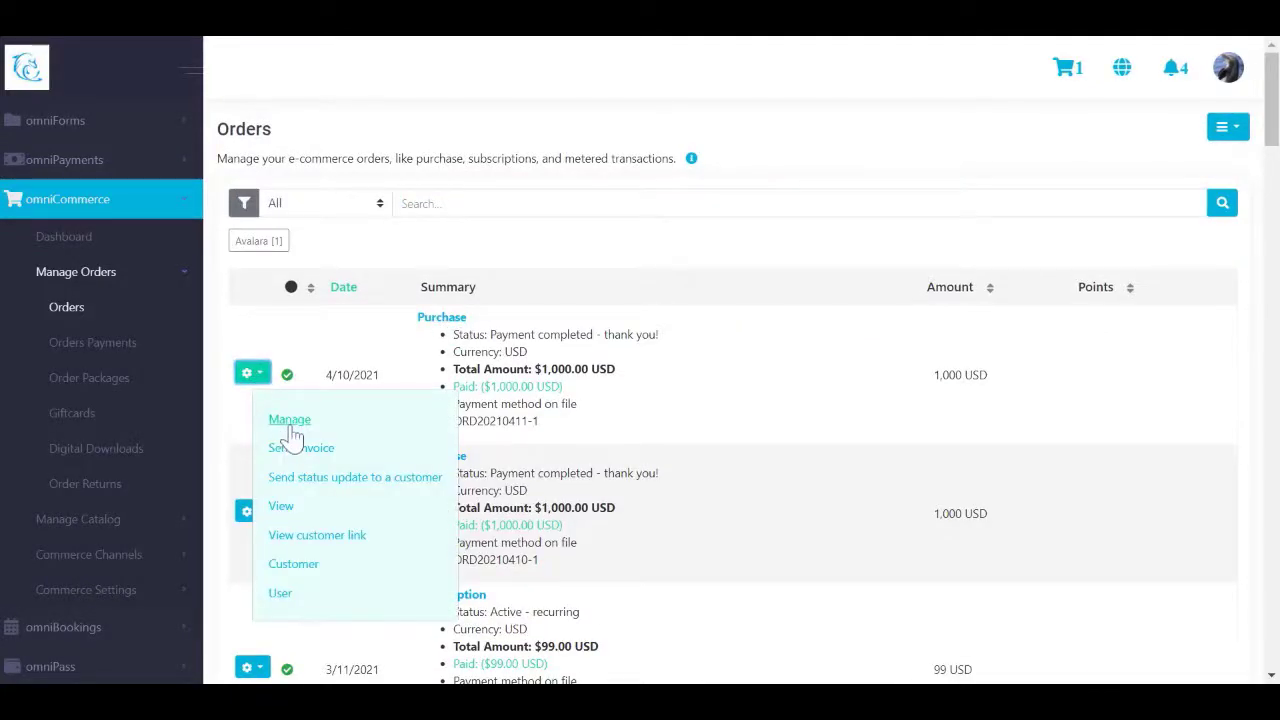
pyautogui.click(289, 419)
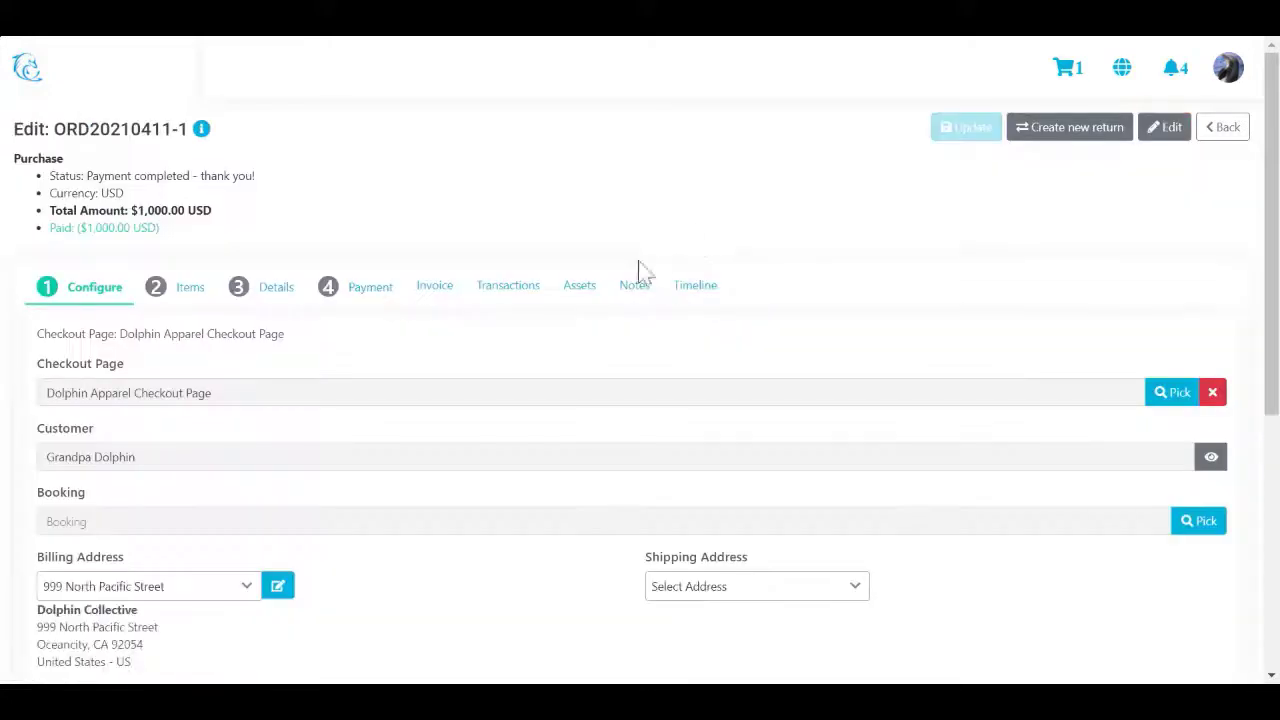
pyautogui.click(567, 288)
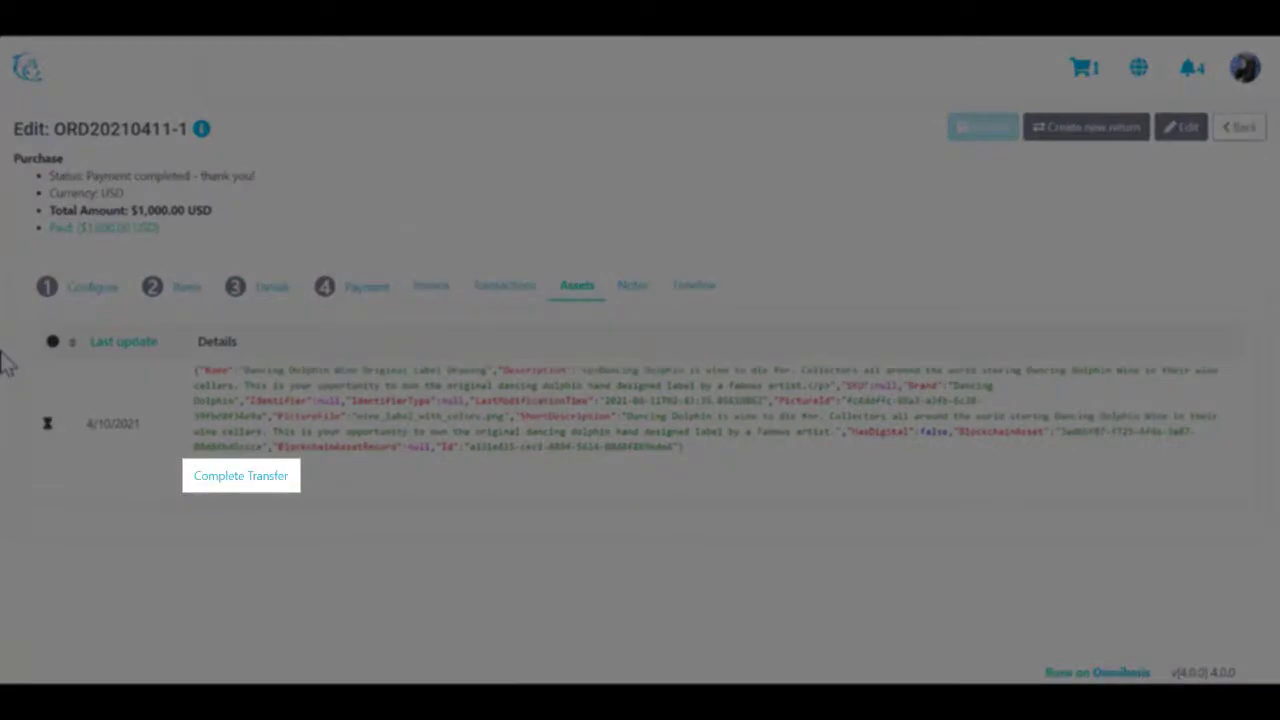
pyautogui.click(272, 474)
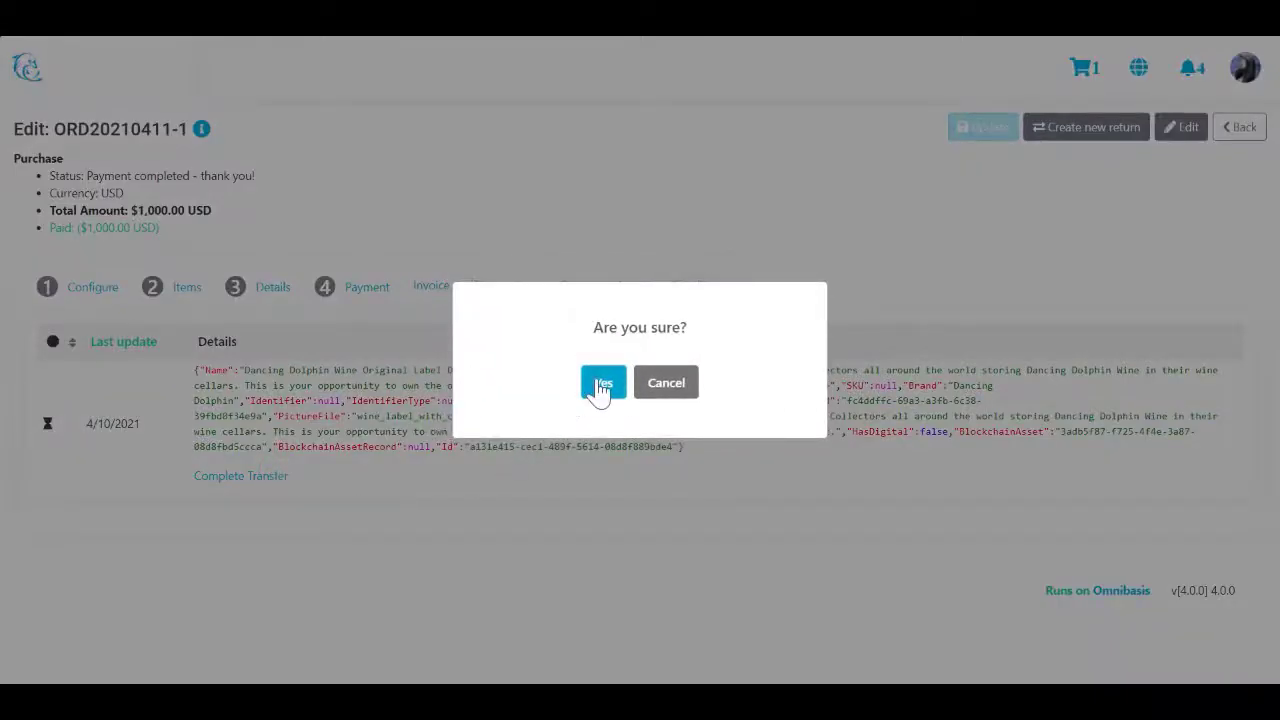
pyautogui.click(596, 385)
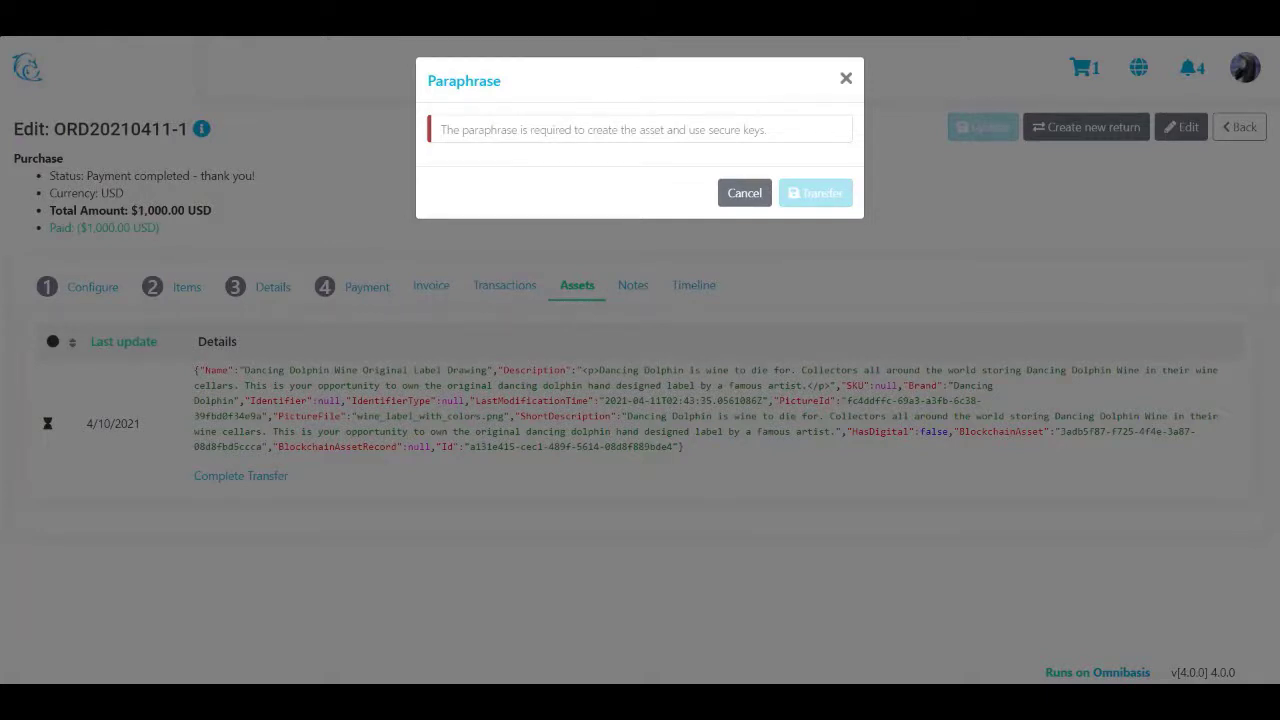
# Step: Paste the passphrase and submit the Dancing Dolphin label transfer to the blockchain
pyautogui.click(734, 127)
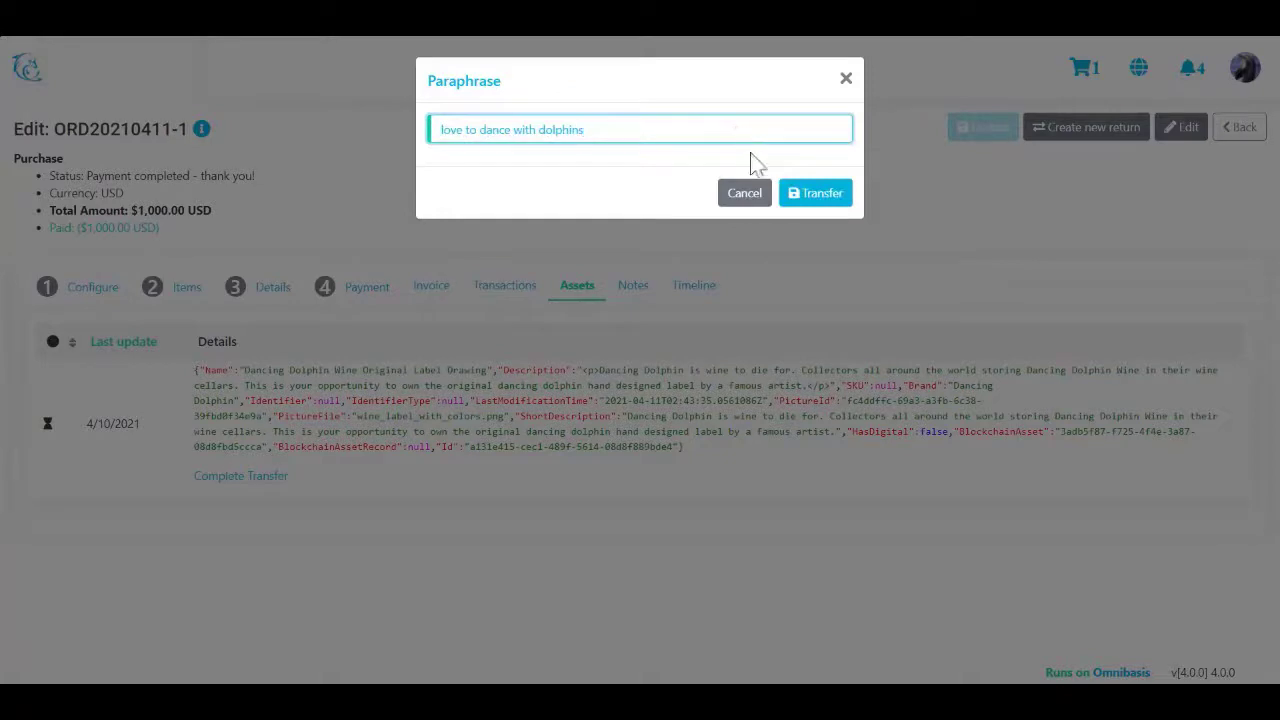
pyautogui.click(810, 194)
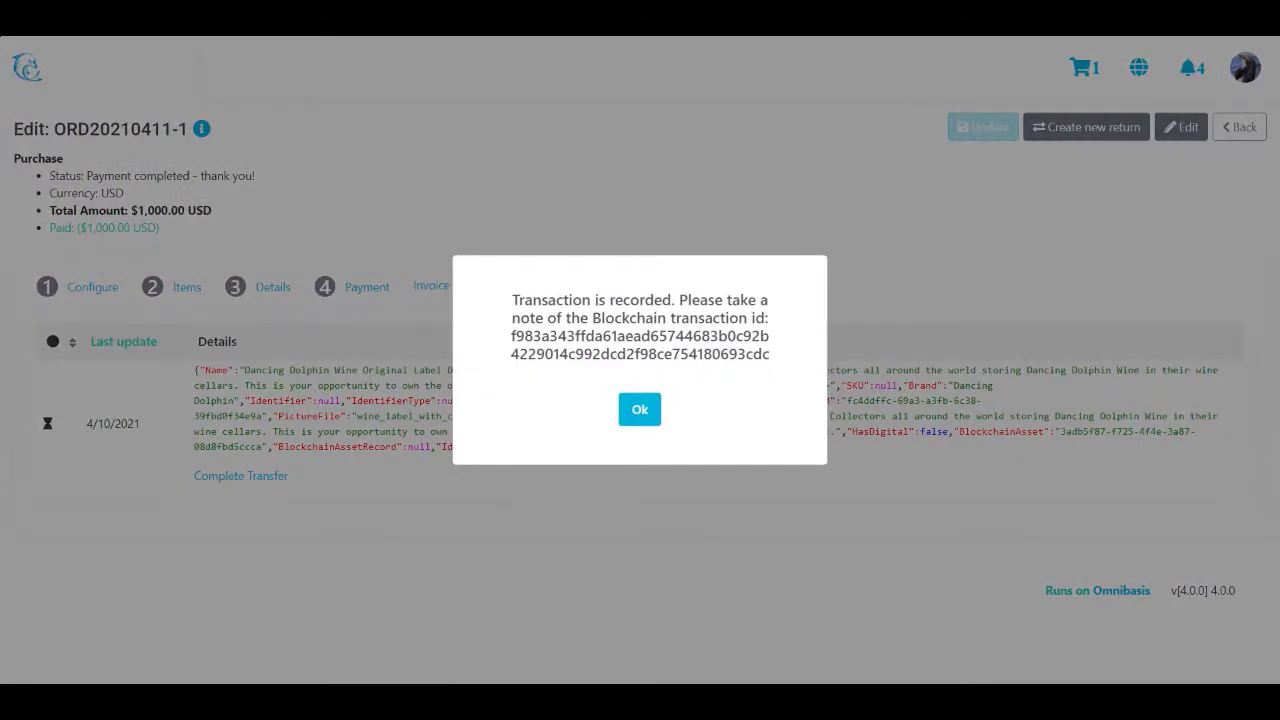
# Step: Acknowledge the transaction id, select the transaction and asset ids, and return to Orders
pyautogui.click(638, 412)
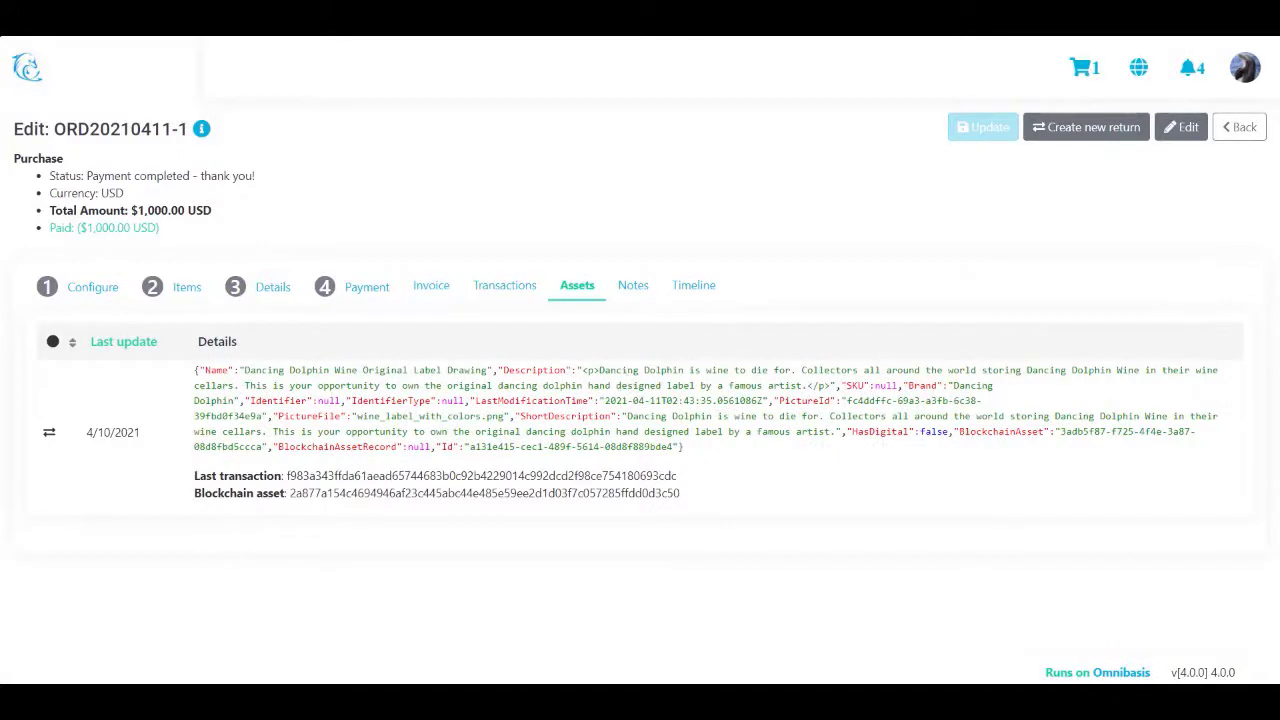
pyautogui.moveTo(194, 474); pyautogui.dragTo(688, 500)
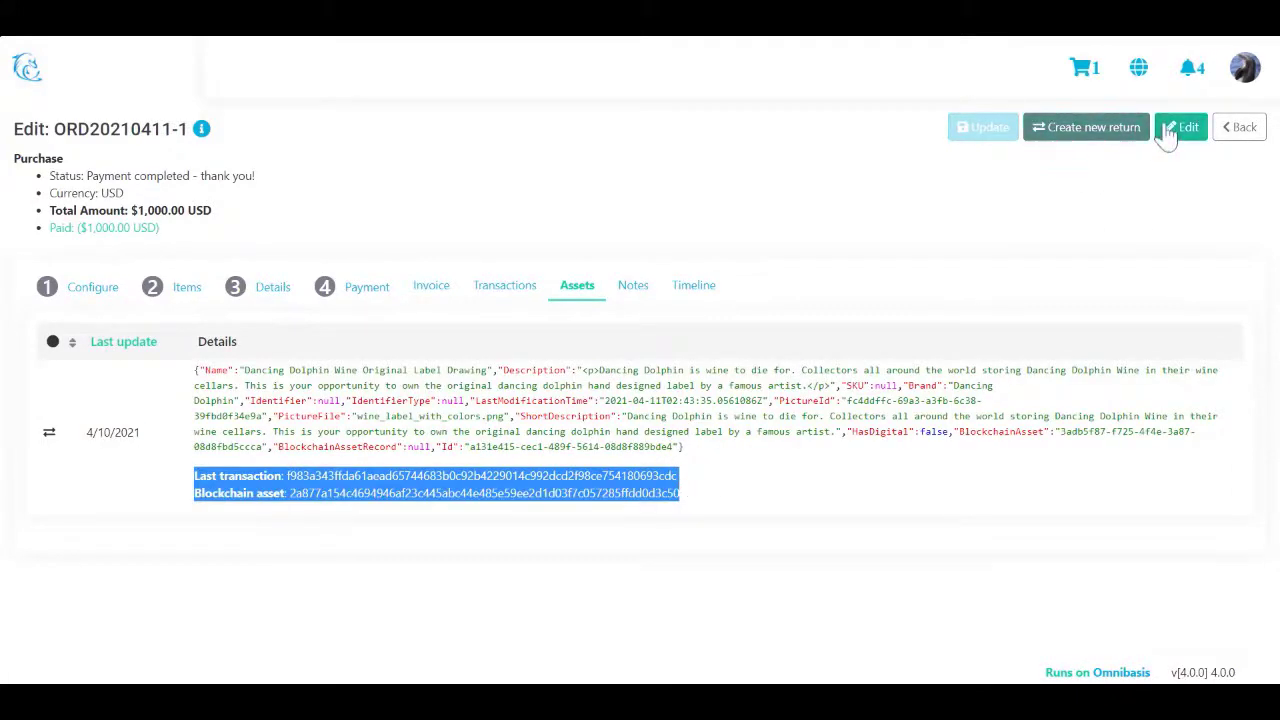
pyautogui.click(1238, 128)
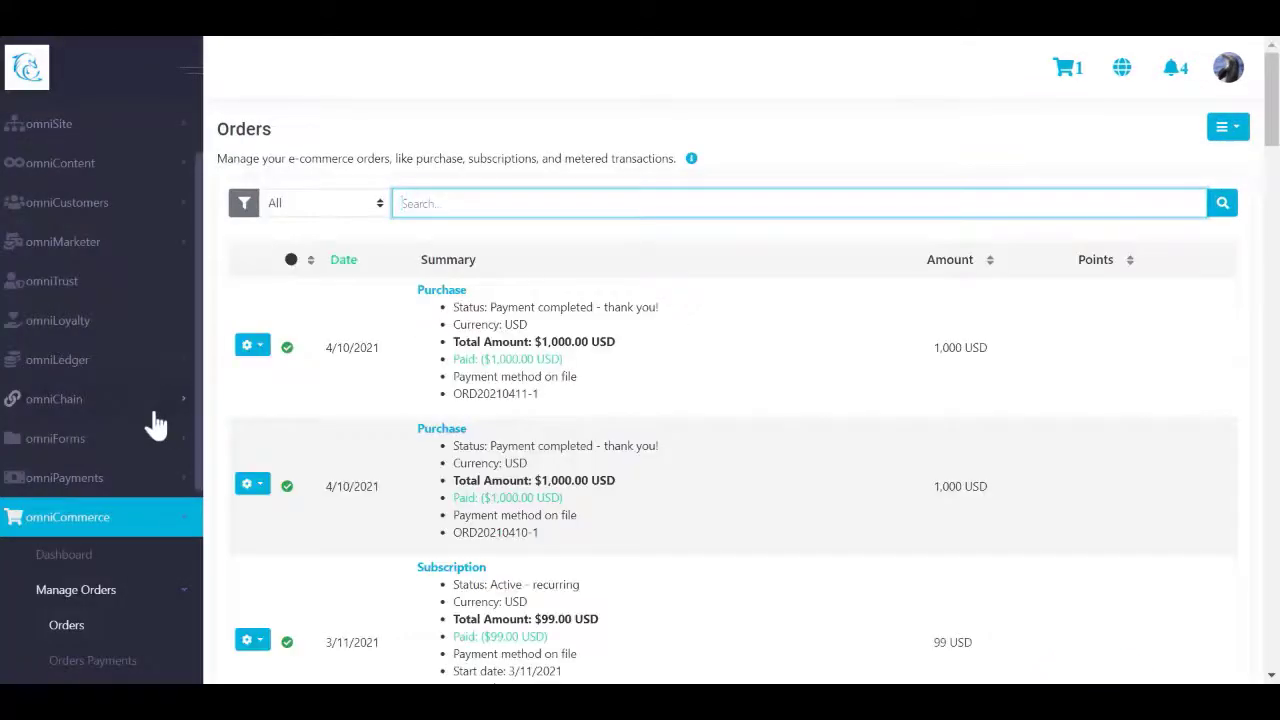
# Step: Open the My Assets page under My Account in the sidebar
pyautogui.scroll(-4, 156, 424)
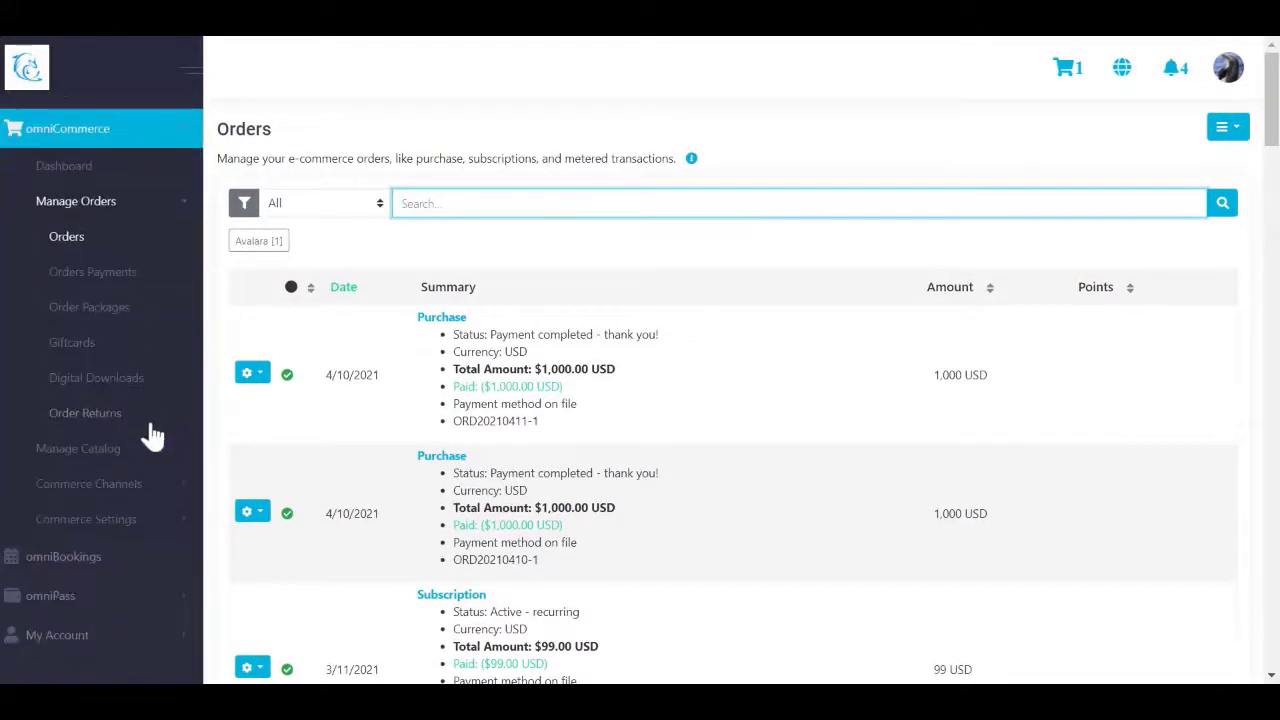
pyautogui.click(148, 635)
pyautogui.scroll(-3, 150, 640)
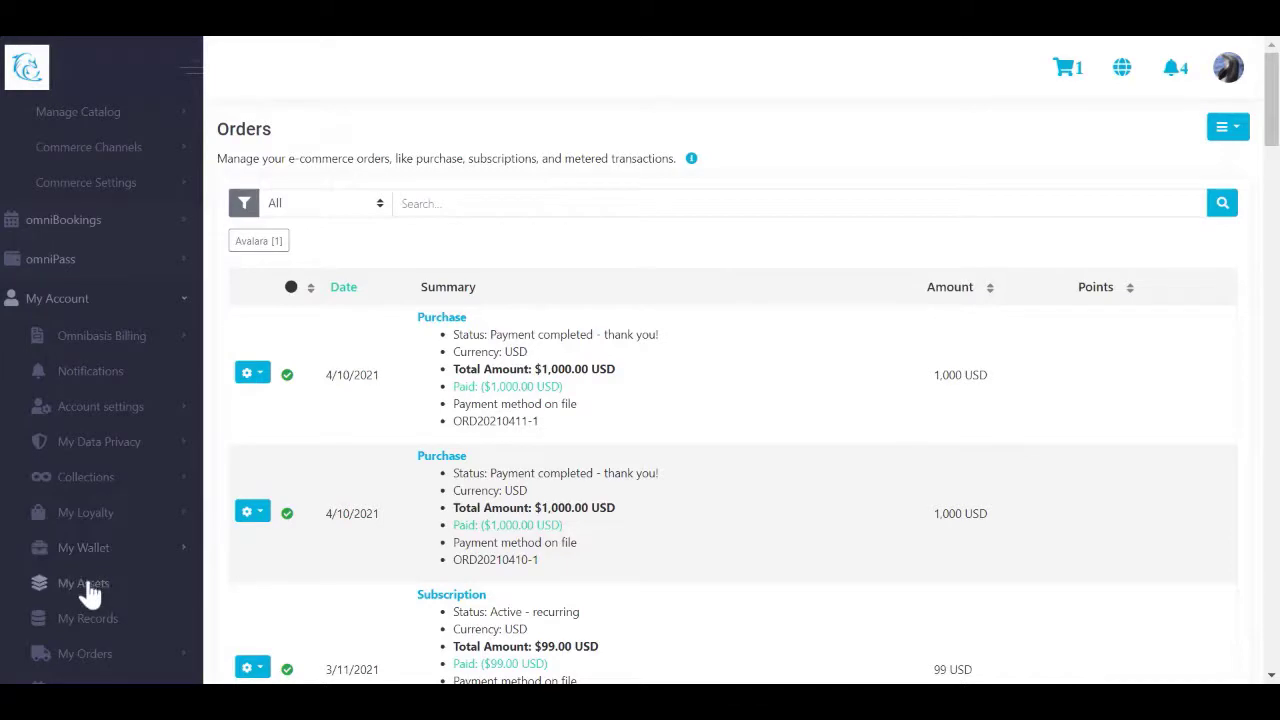
pyautogui.click(86, 590)
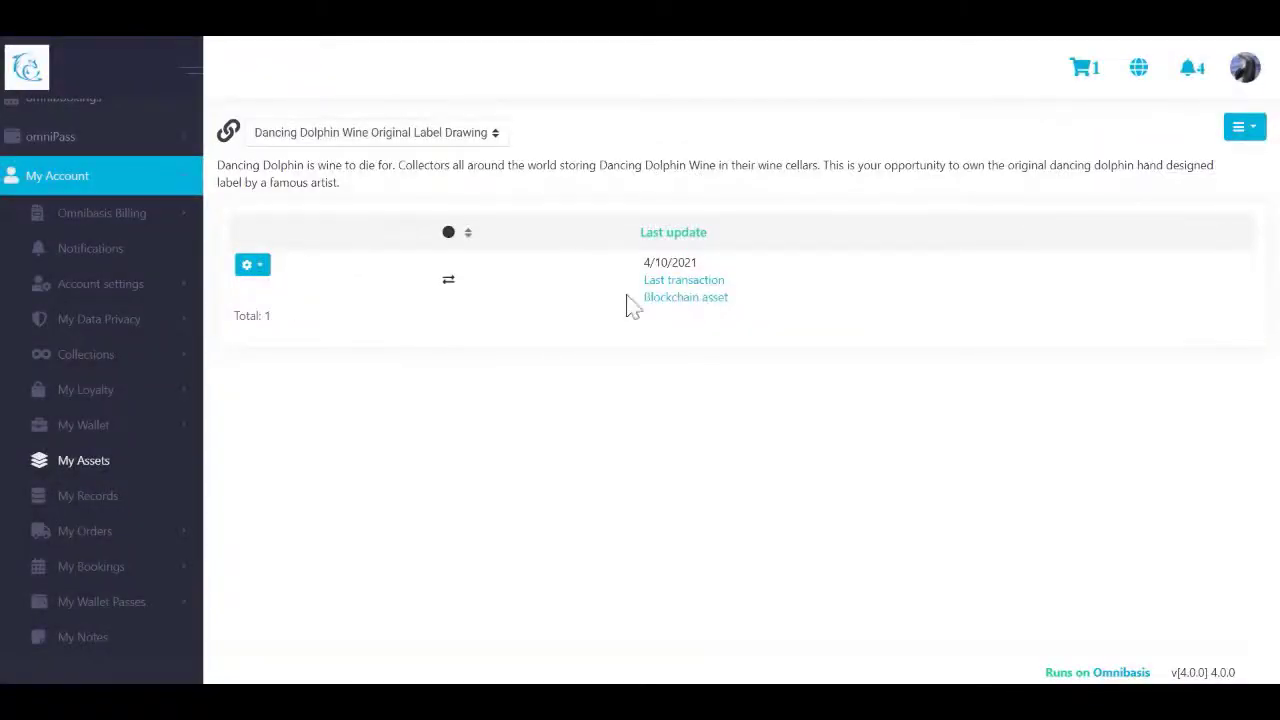
# Step: Inspect the label drawing's blockchain asset record, then cancel its Transfer form unsent
pyautogui.click(686, 297)
pyautogui.click(1180, 78)
pyautogui.click(252, 264)
pyautogui.click(340, 335)
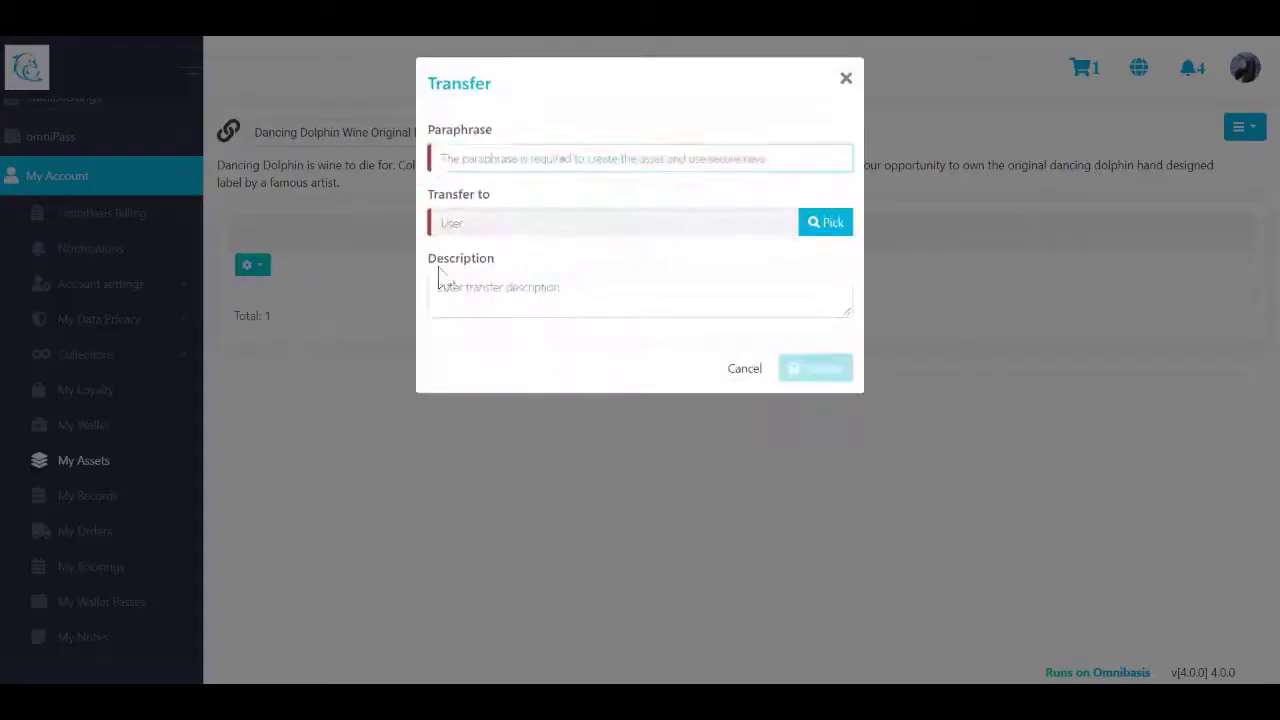
pyautogui.click(745, 368)
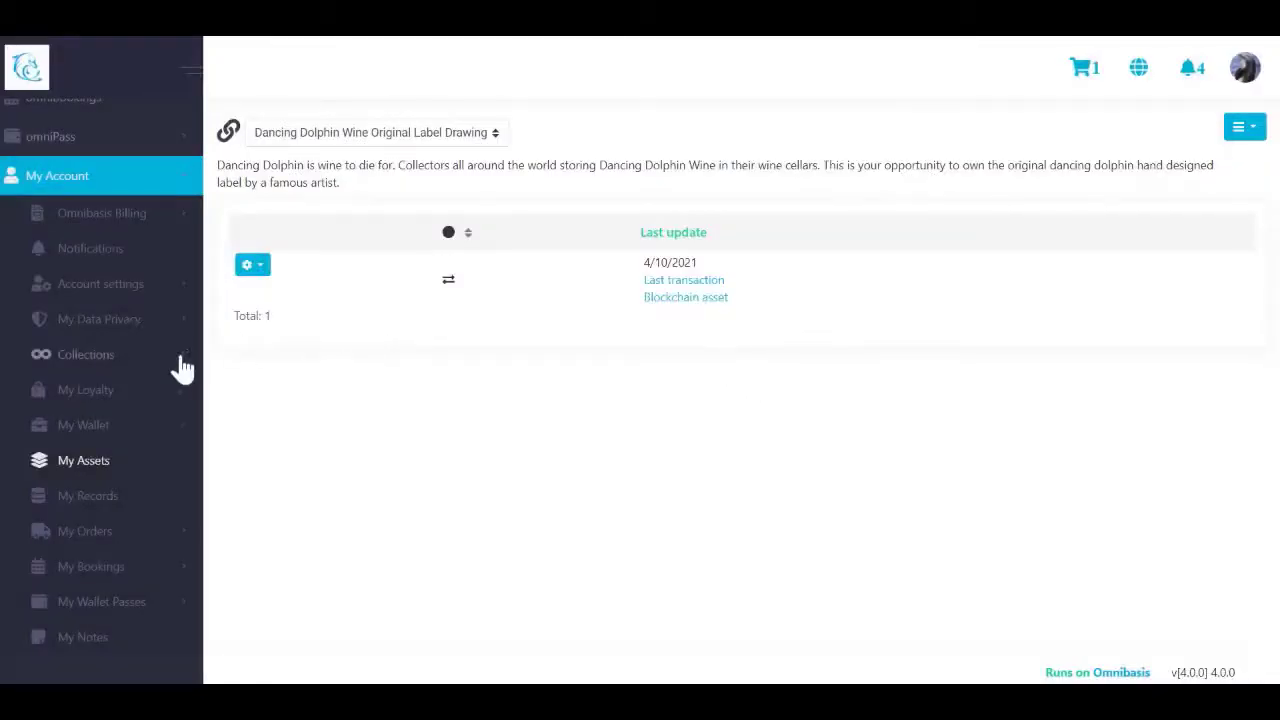
pyautogui.scroll(3, 155, 380)
pyautogui.scroll(4, 150, 360)
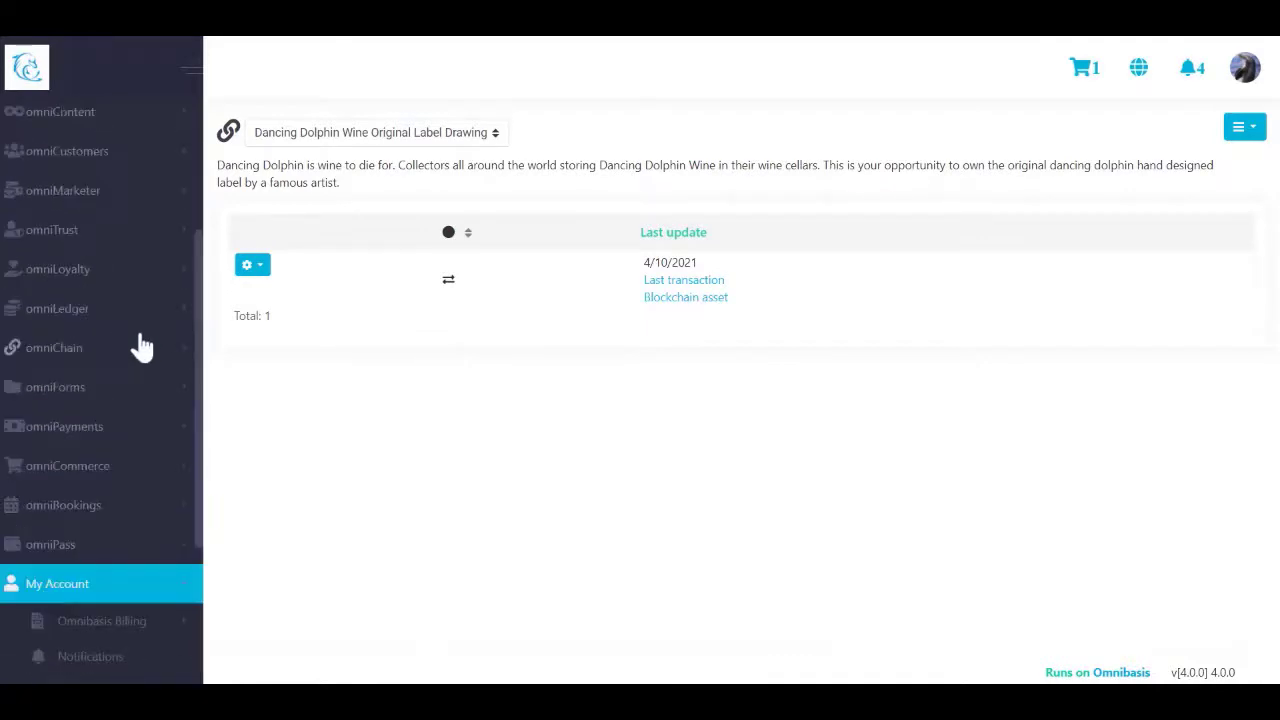
# Step: Open omniChain Assets and check the locked original asset's action menu
pyautogui.click(108, 420)
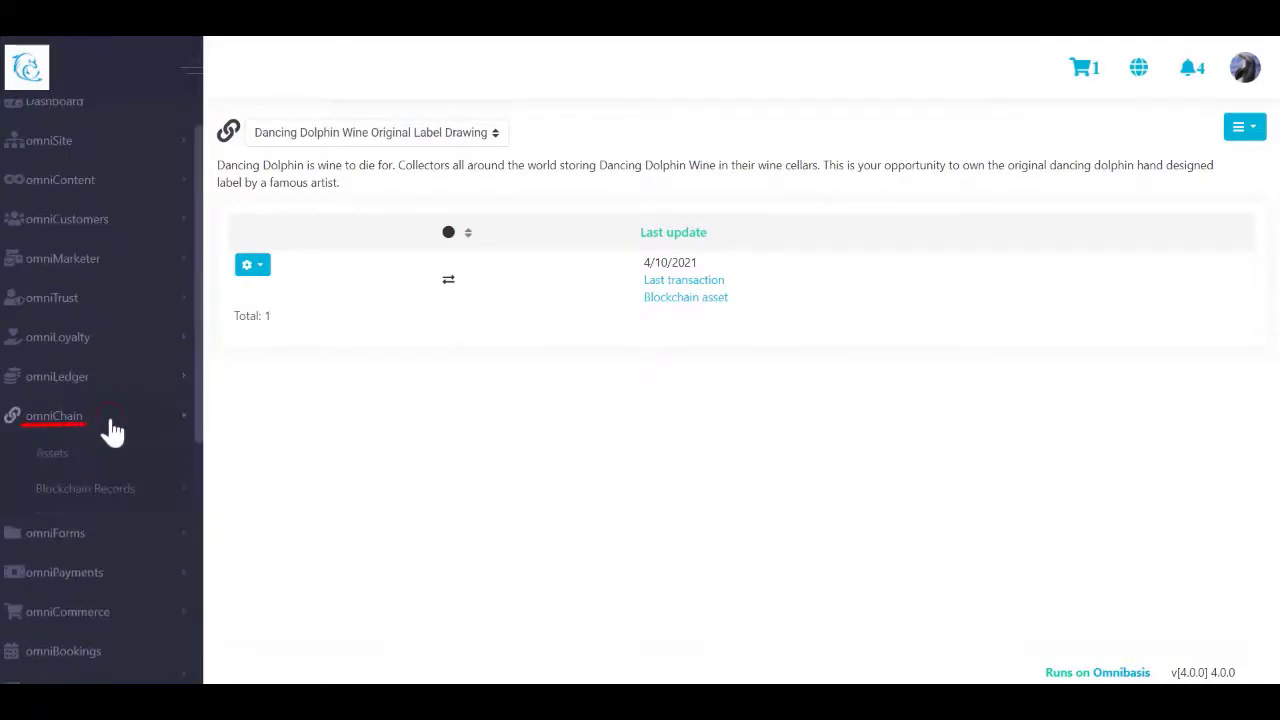
pyautogui.click(58, 455)
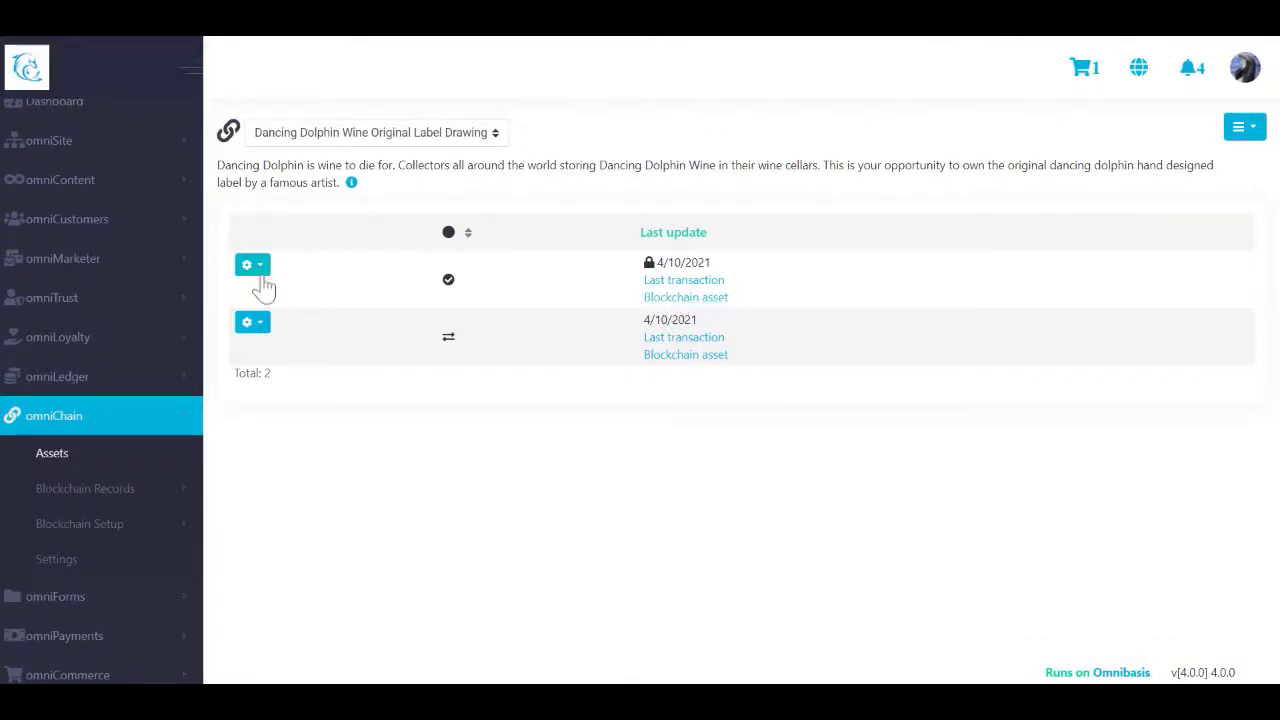
pyautogui.click(256, 271)
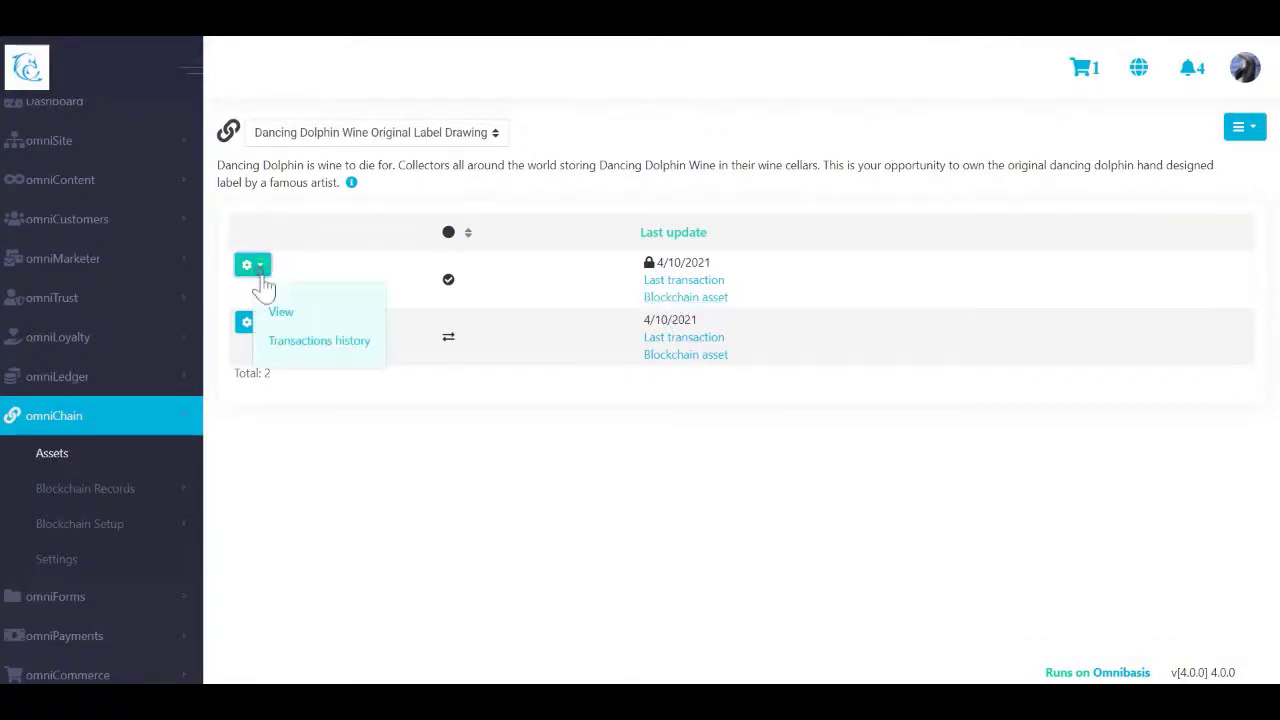
pyautogui.click(786, 306)
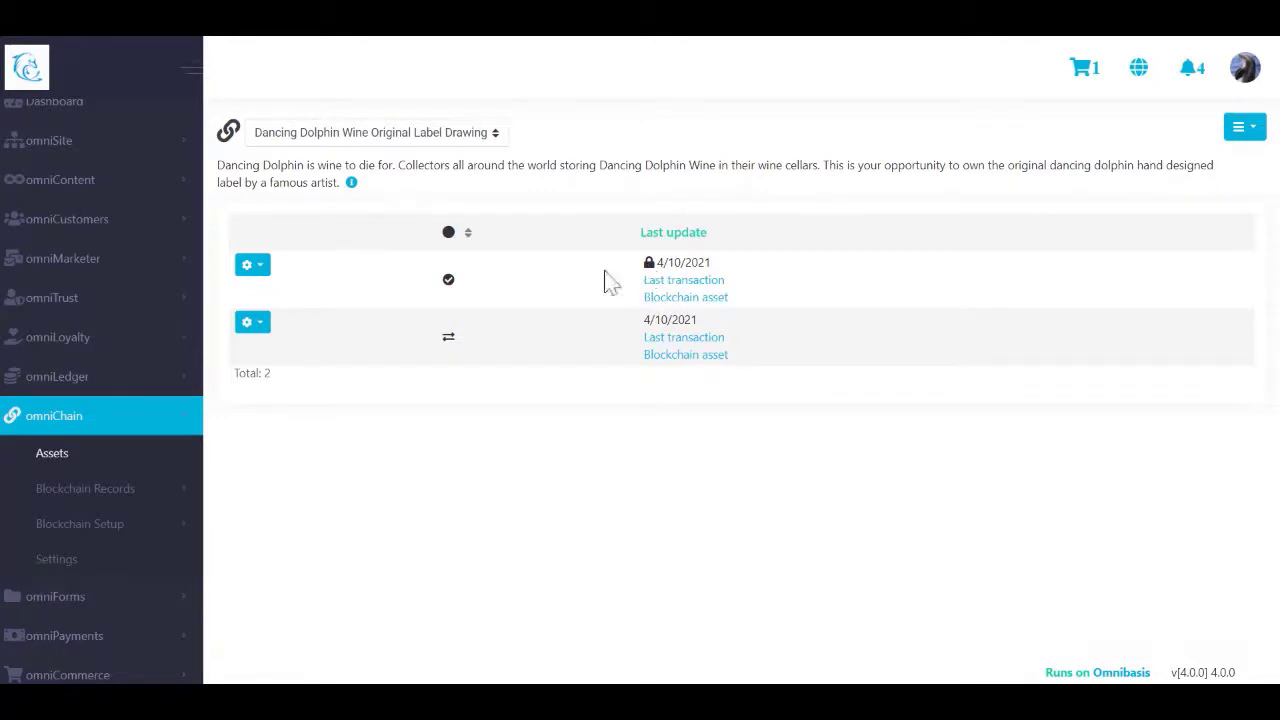
pyautogui.click(257, 266)
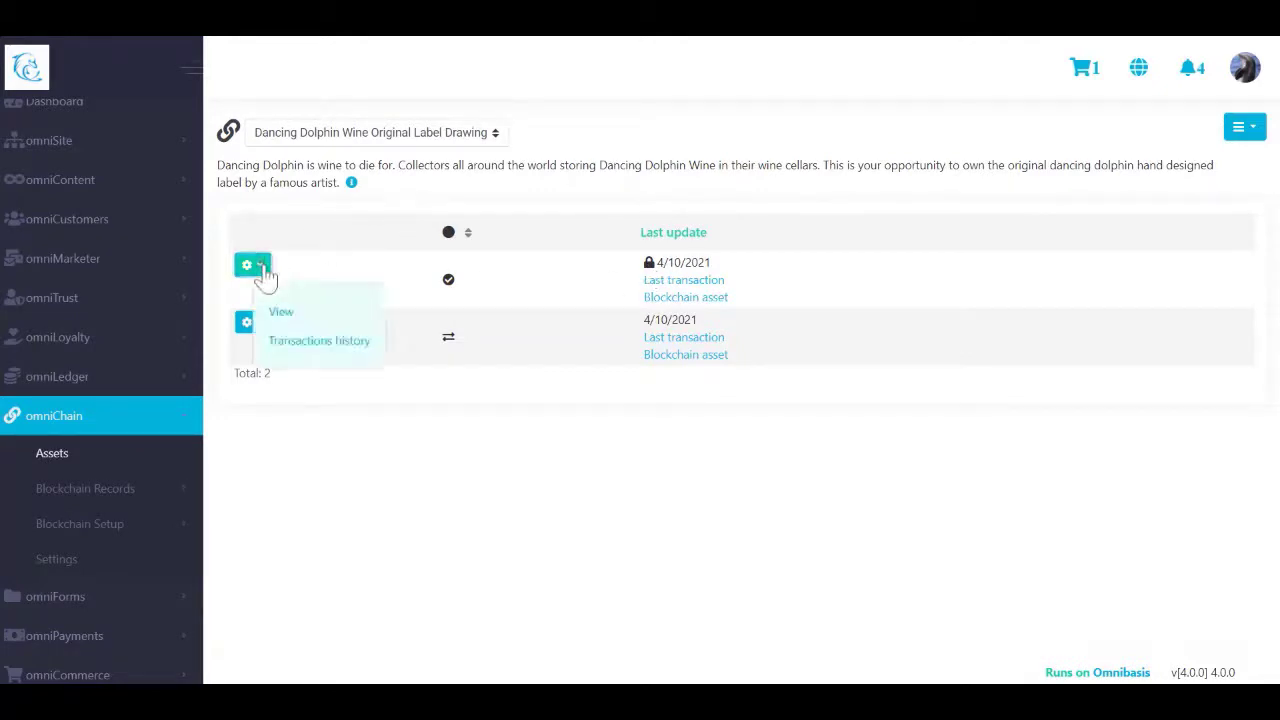
pyautogui.click(318, 270)
# Step: Open the Transfer form for the second asset and cancel it unsent
pyautogui.click(259, 325)
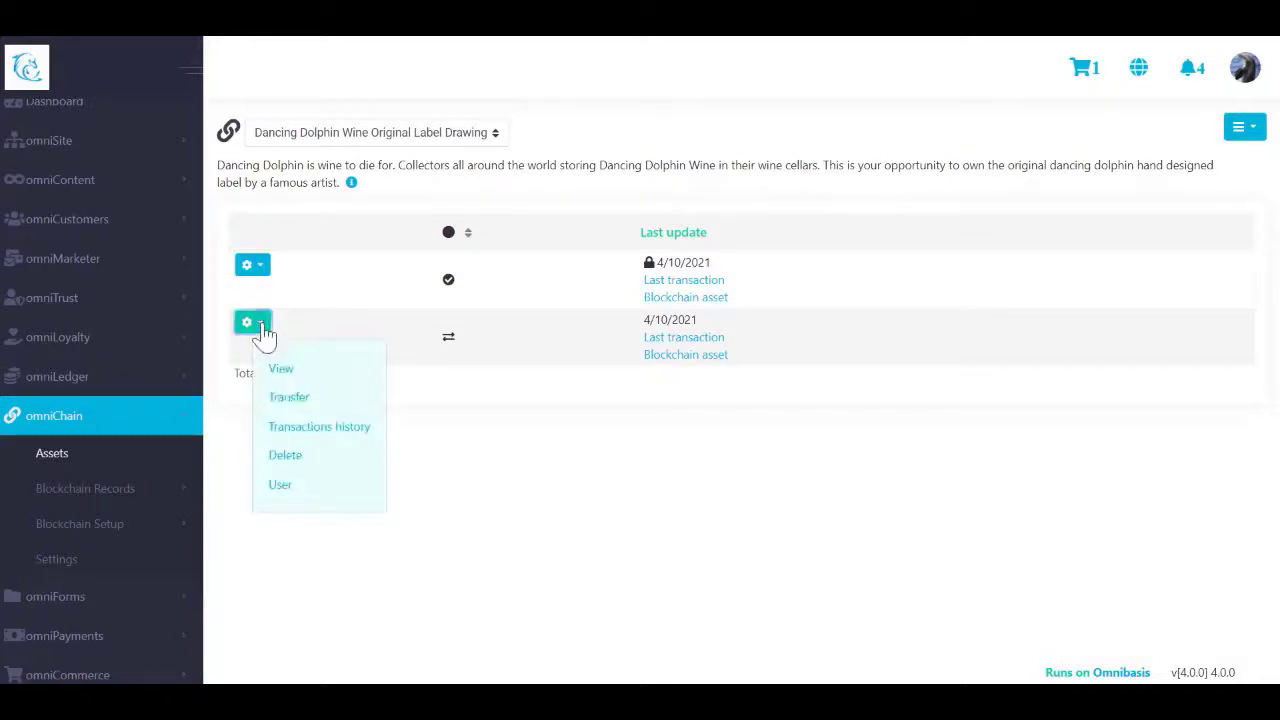
pyautogui.click(291, 402)
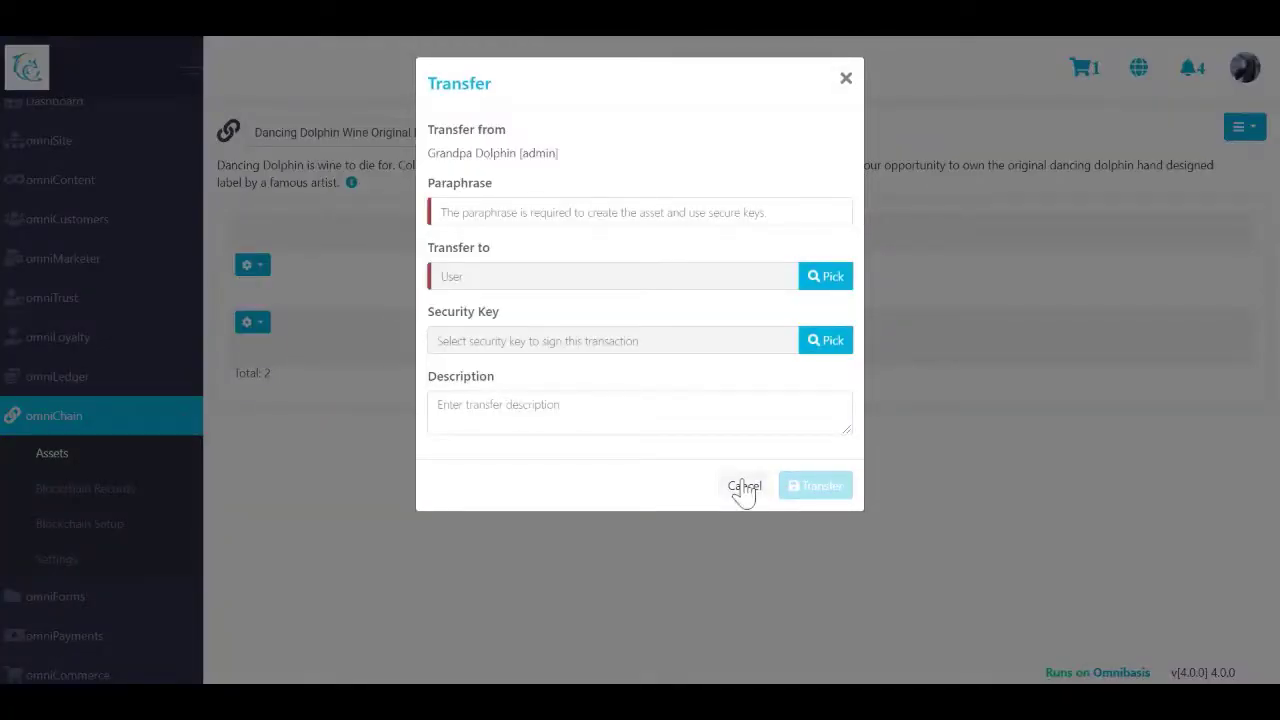
pyautogui.click(744, 486)
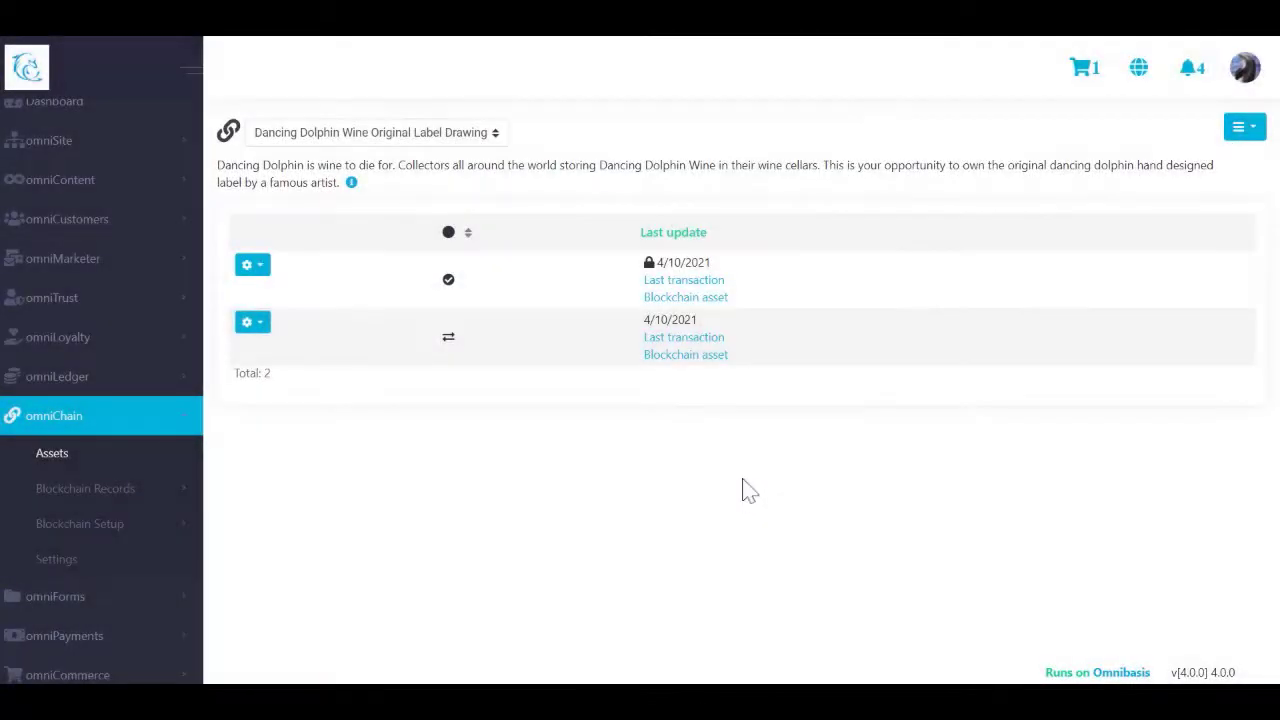